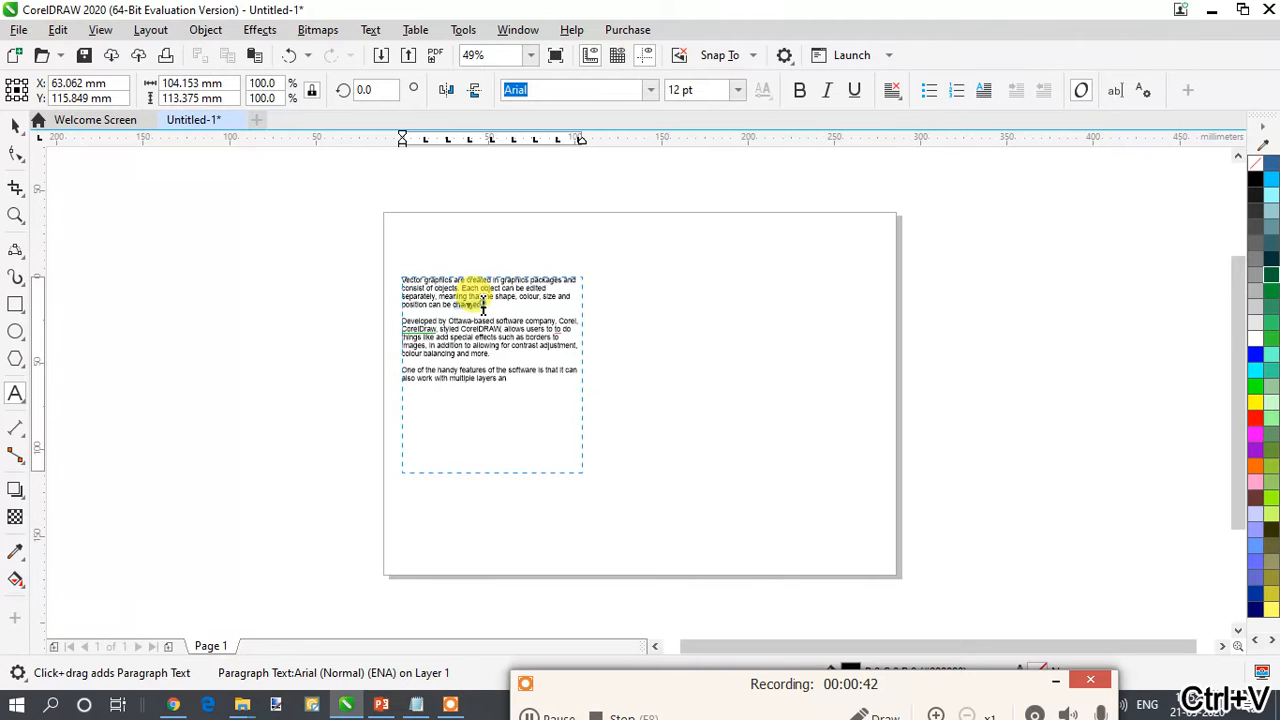
- Set all the paragraph text to 24 pt and shorten its frame to about 108 mm tall
{"action": "triple_click", "coordinate": [483, 305]}
{"action": "key", "text": "ctrl+a"}
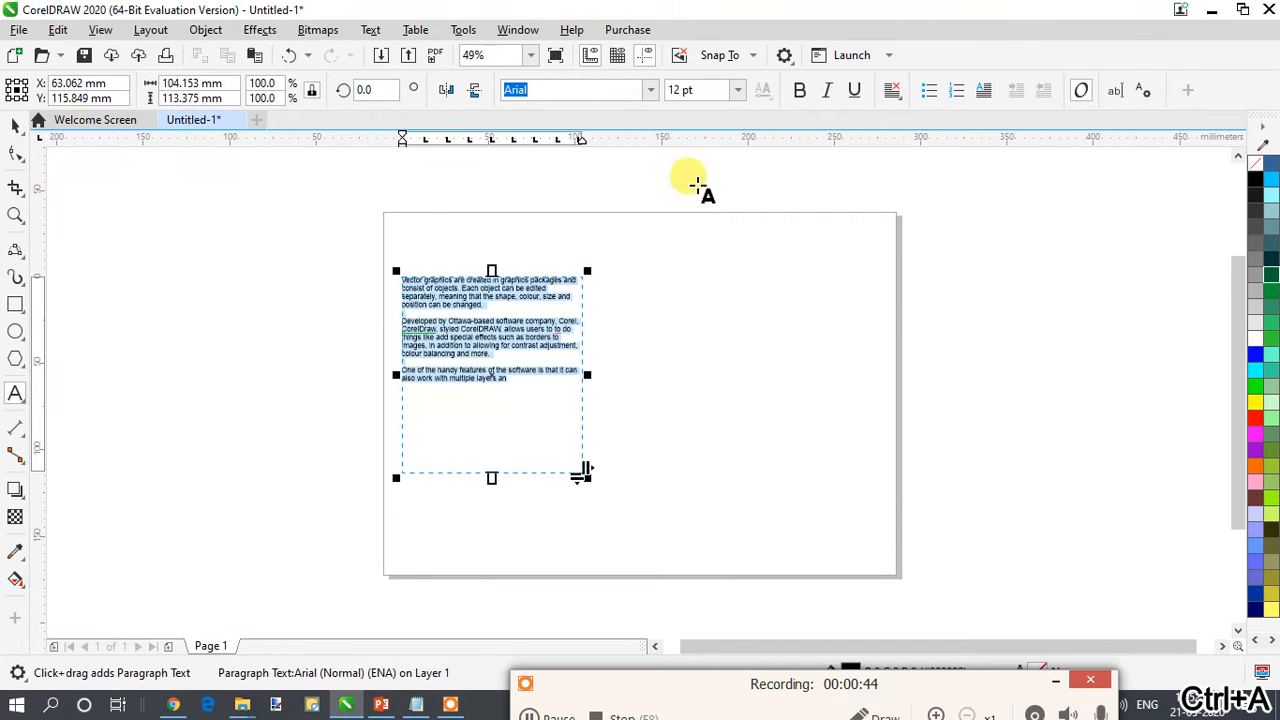
{"action": "left_click", "coordinate": [737, 89]}
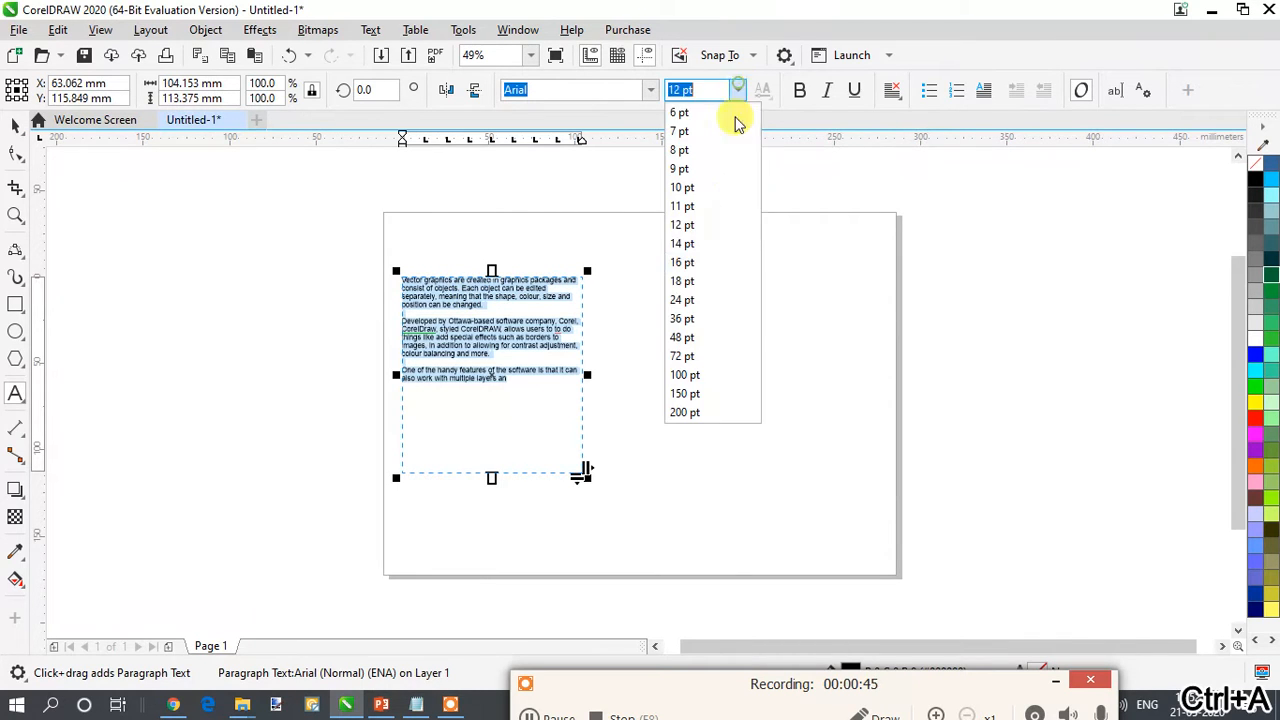
{"action": "left_click", "coordinate": [712, 299]}
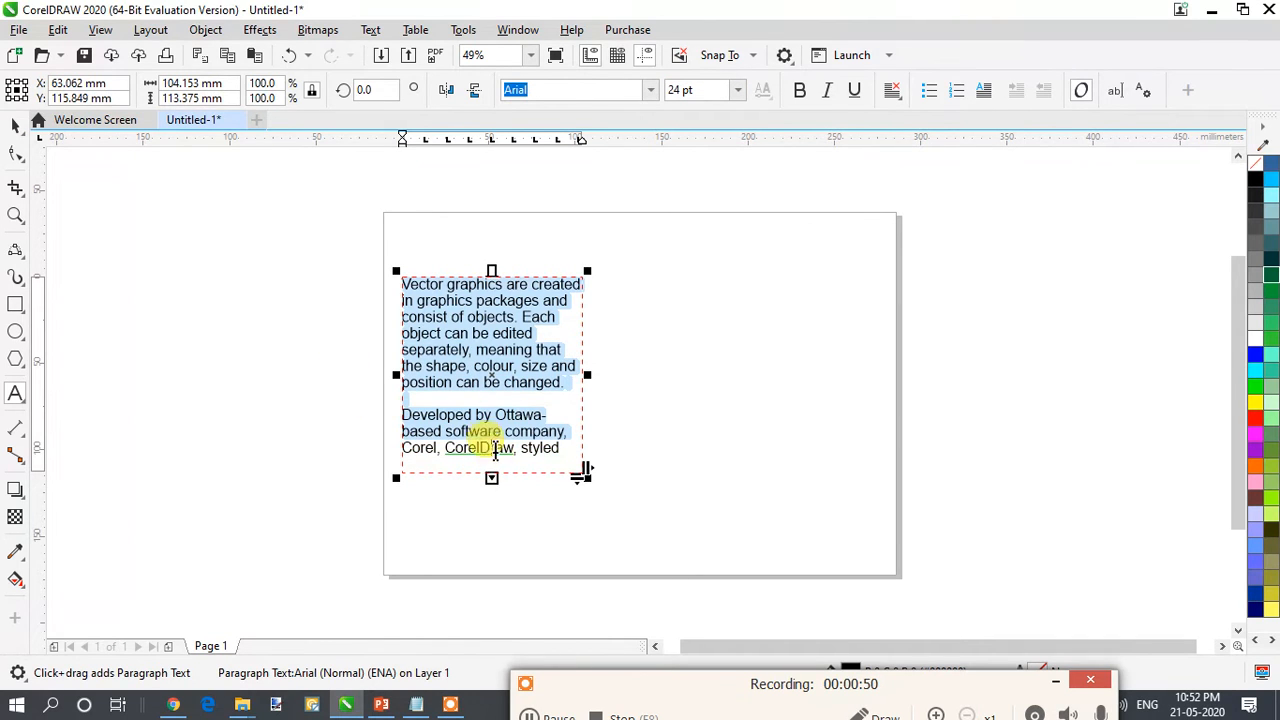
{"action": "scroll", "coordinate": [491, 481], "scroll_direction": "up", "scroll_amount": 2}
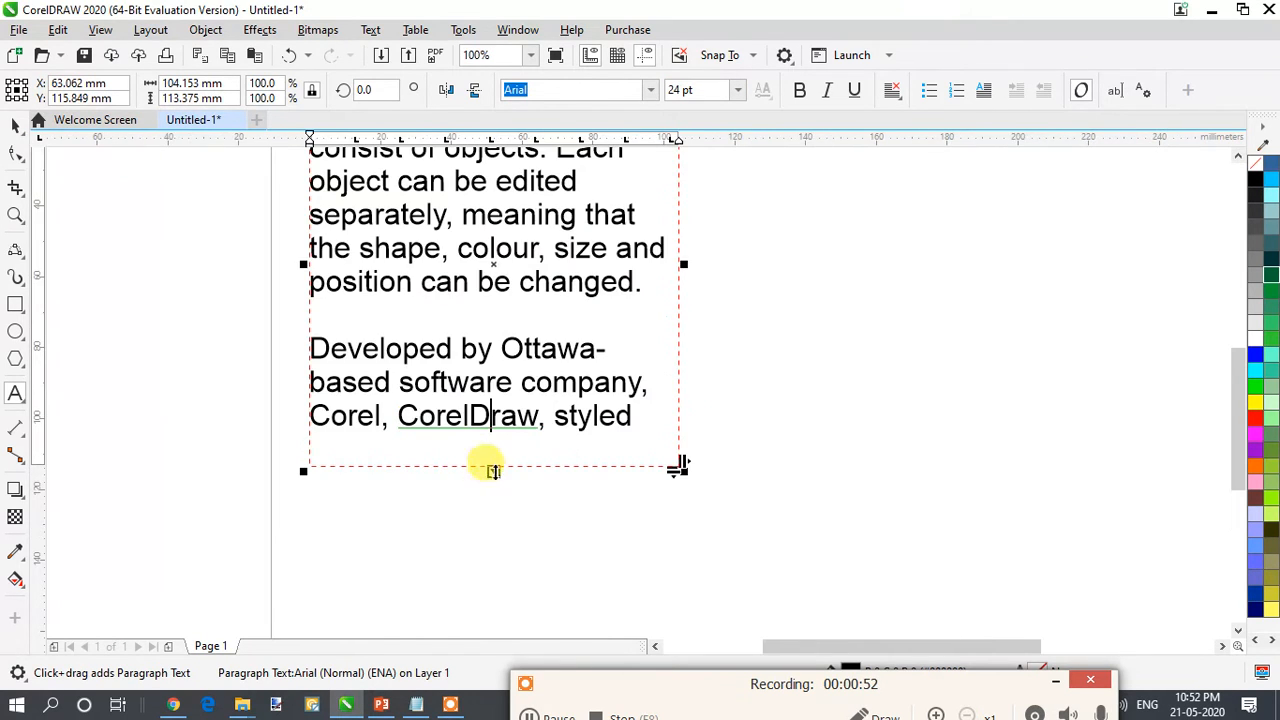
{"action": "left_click_drag", "start_coordinate": [491, 471], "coordinate": [543, 402]}
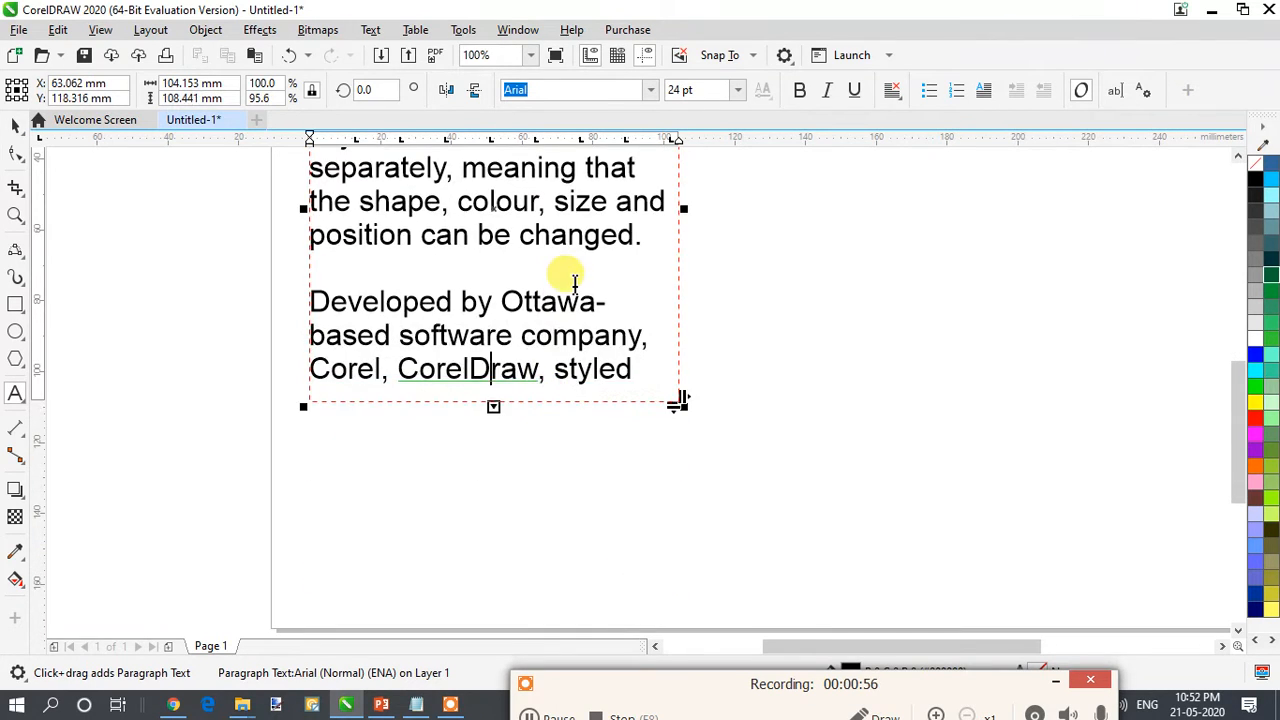
- Draw a second, empty paragraph text frame about 114 by 111 mm beside the existing text frame
{"action": "scroll", "coordinate": [579, 292], "scroll_direction": "down", "scroll_amount": 2}
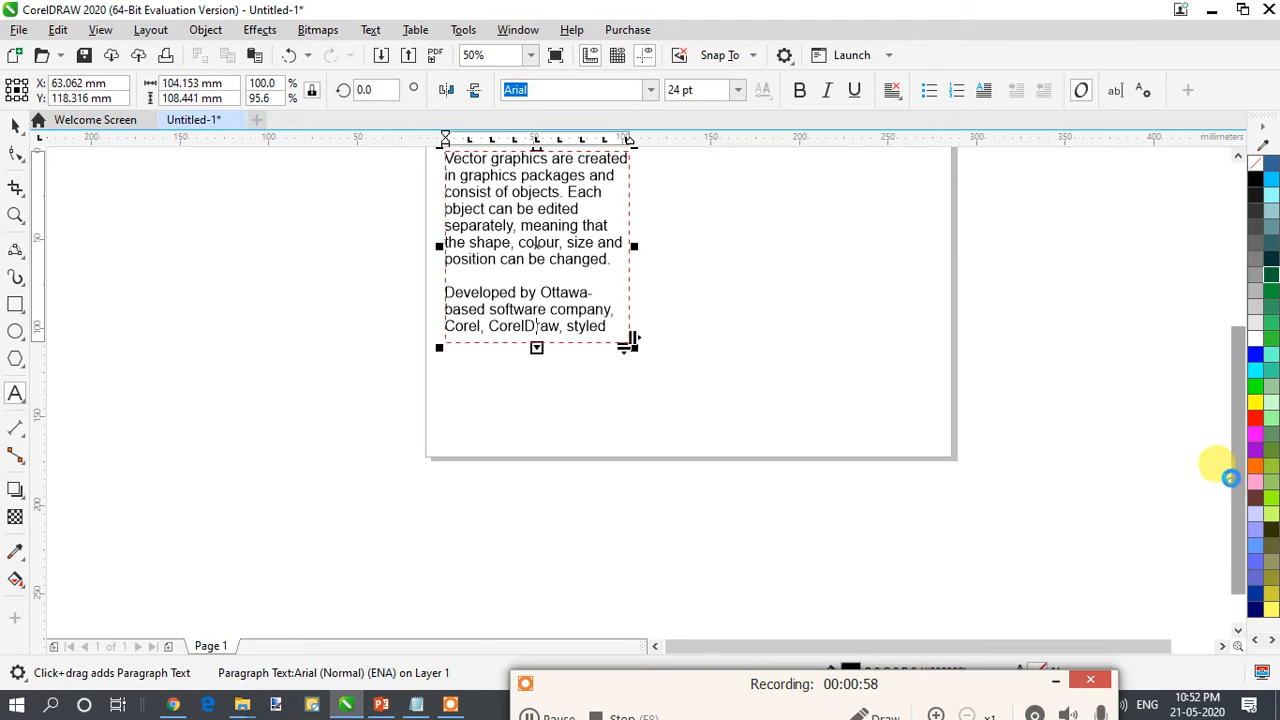
{"action": "left_click_drag", "start_coordinate": [1223, 466], "coordinate": [1231, 427]}
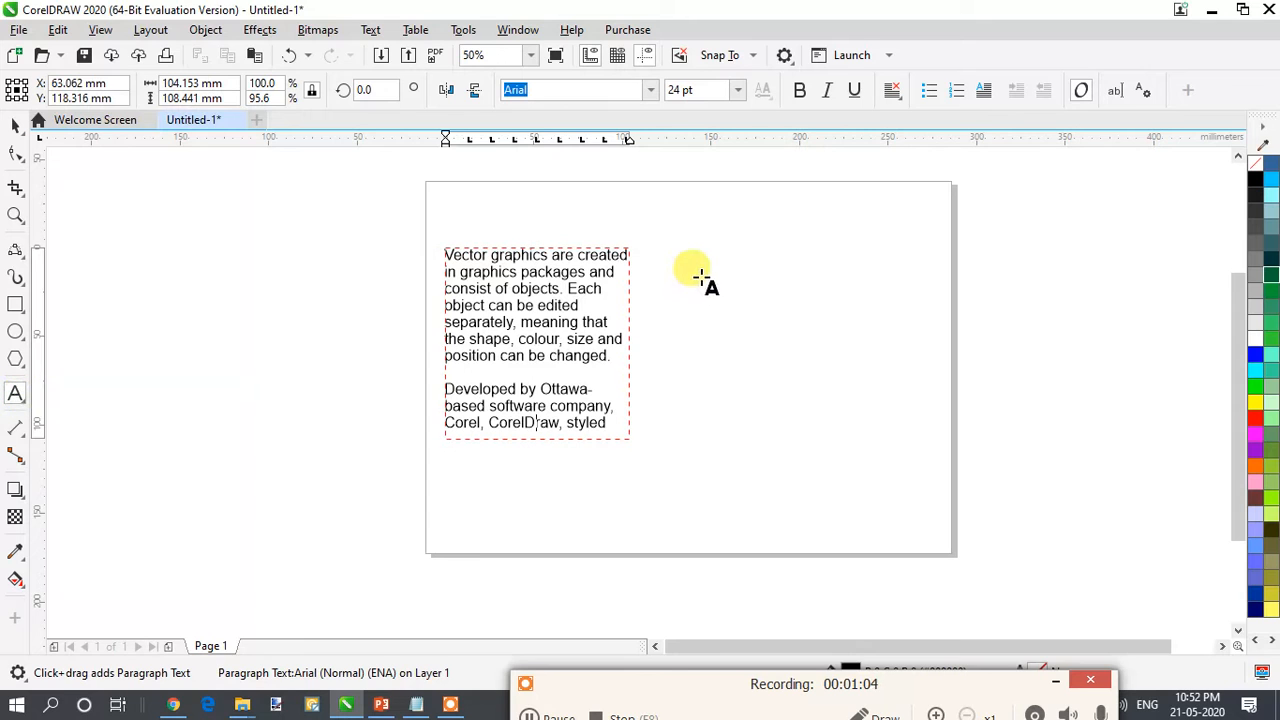
{"action": "left_click_drag", "start_coordinate": [668, 248], "coordinate": [876, 445]}
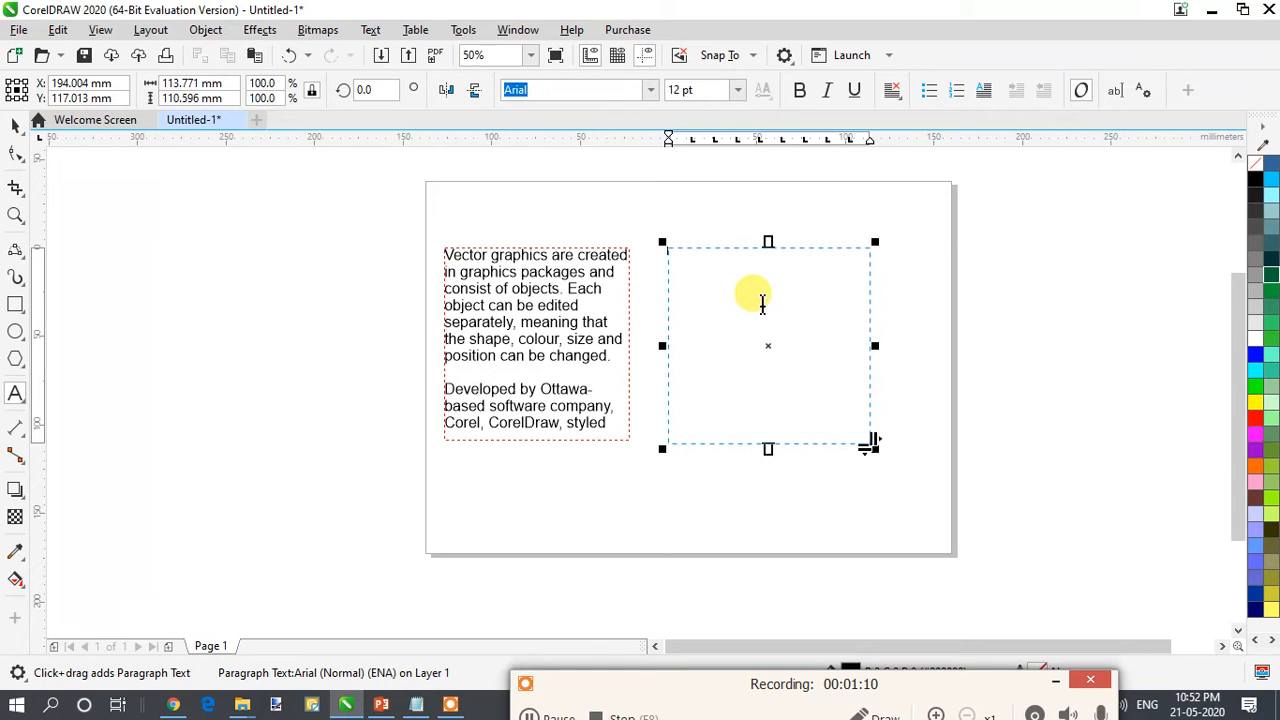
- Link the filled paragraph text frame with the empty one so the overflowing text continues there
{"action": "left_click", "coordinate": [586, 285]}
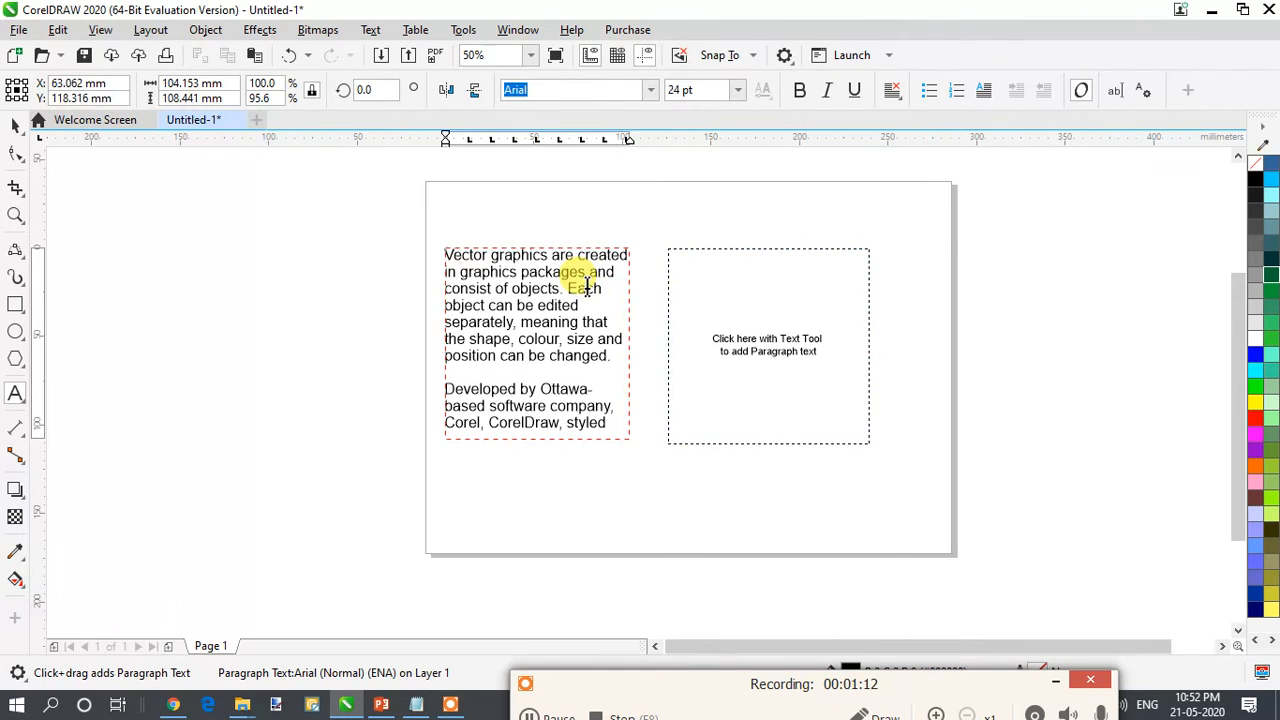
{"action": "left_click", "coordinate": [20, 120]}
{"action": "left_click", "coordinate": [777, 308]}
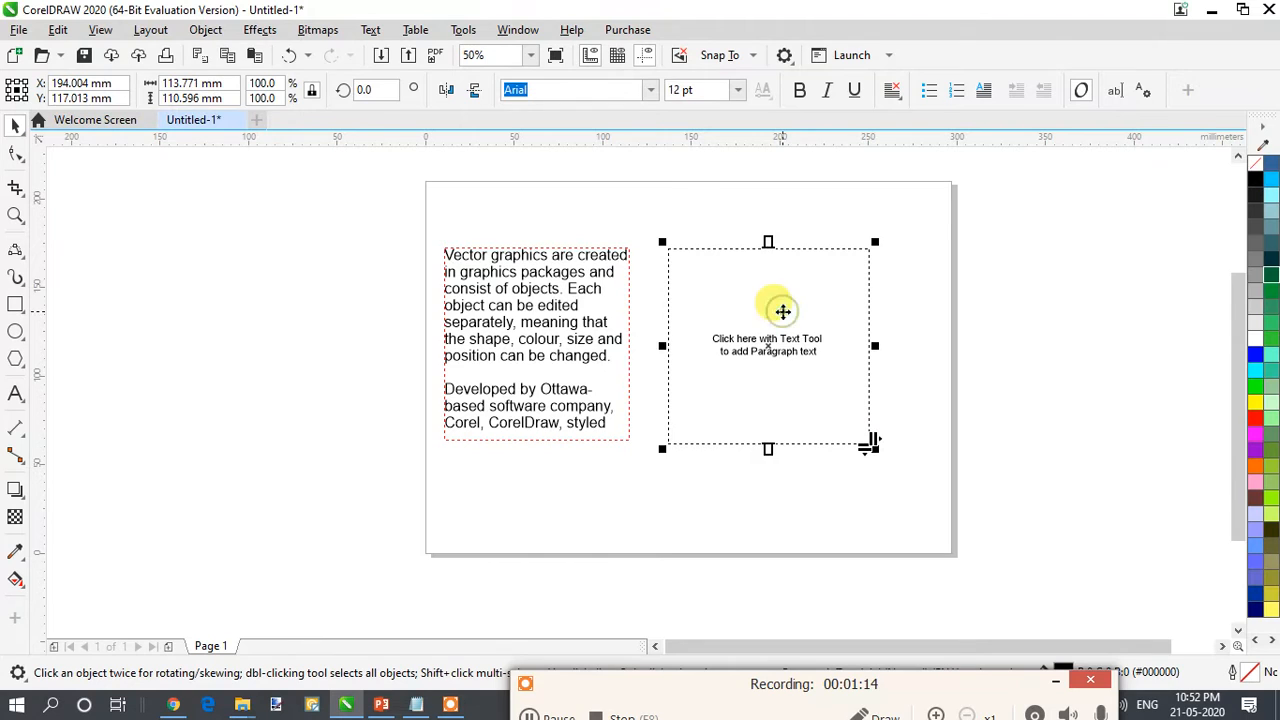
{"action": "left_click", "coordinate": [555, 297], "text": "shift"}
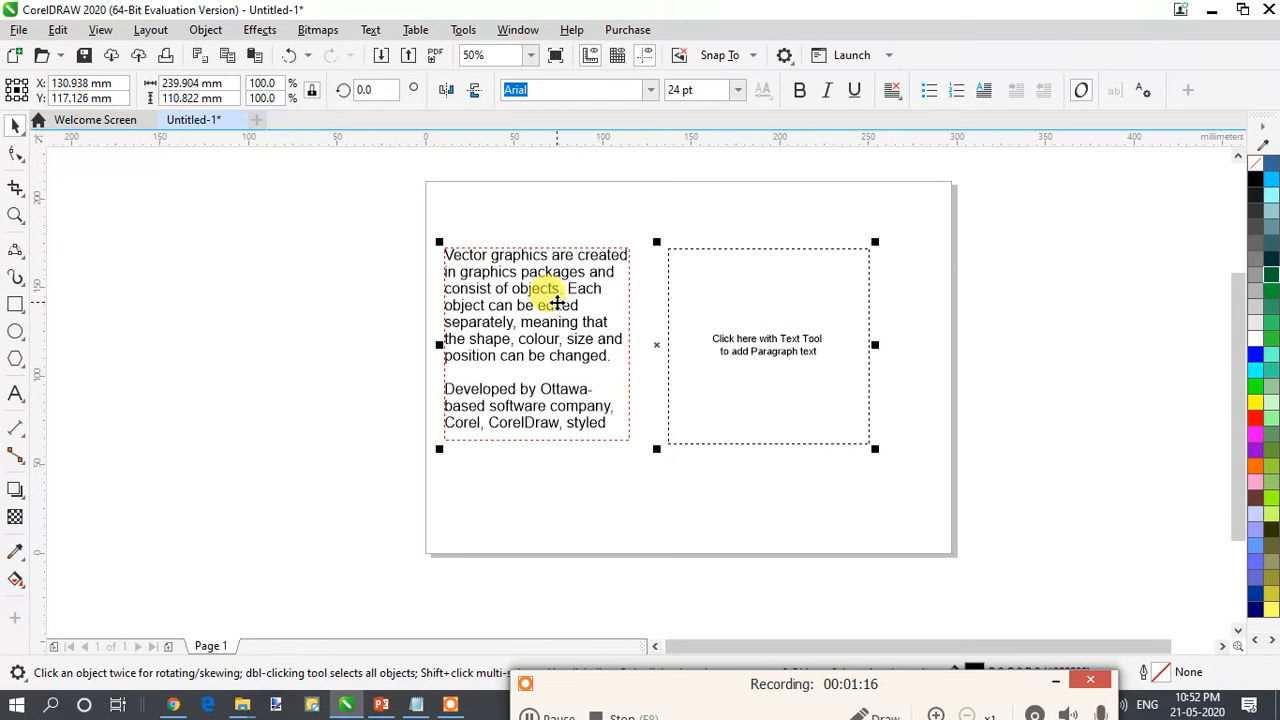
{"action": "left_click", "coordinate": [369, 29]}
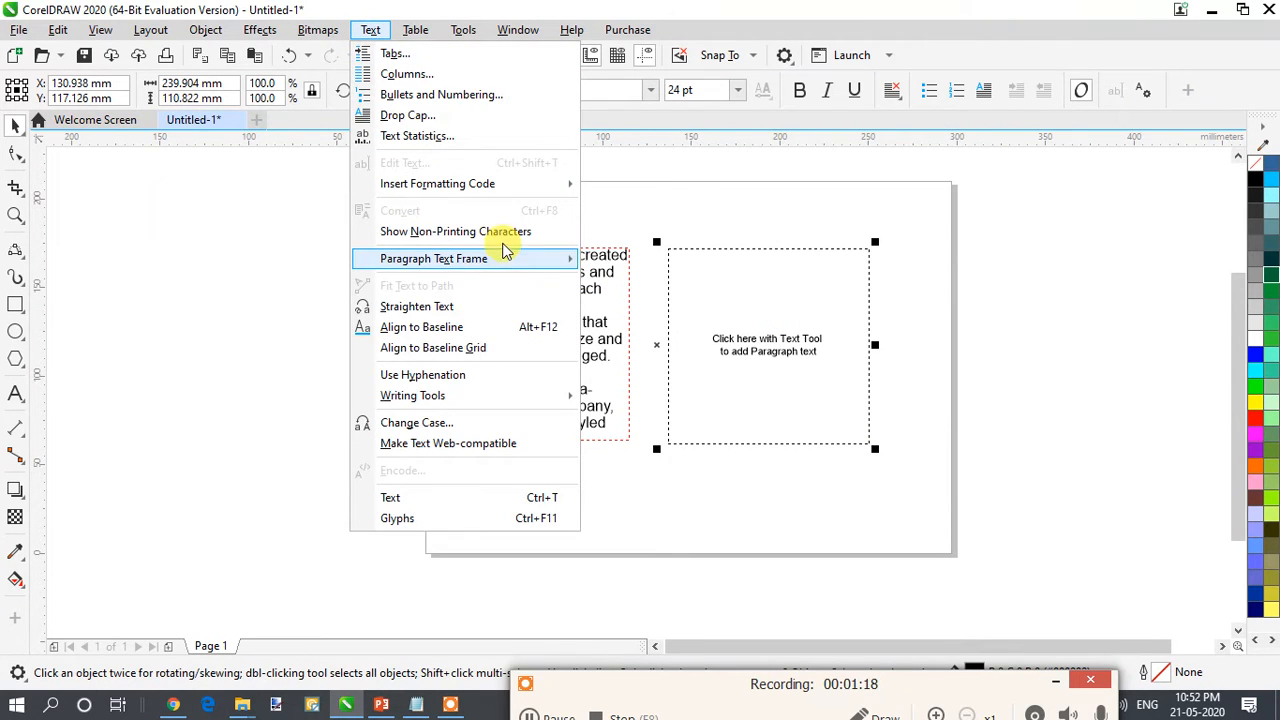
{"action": "mouse_move", "coordinate": [530, 260]}
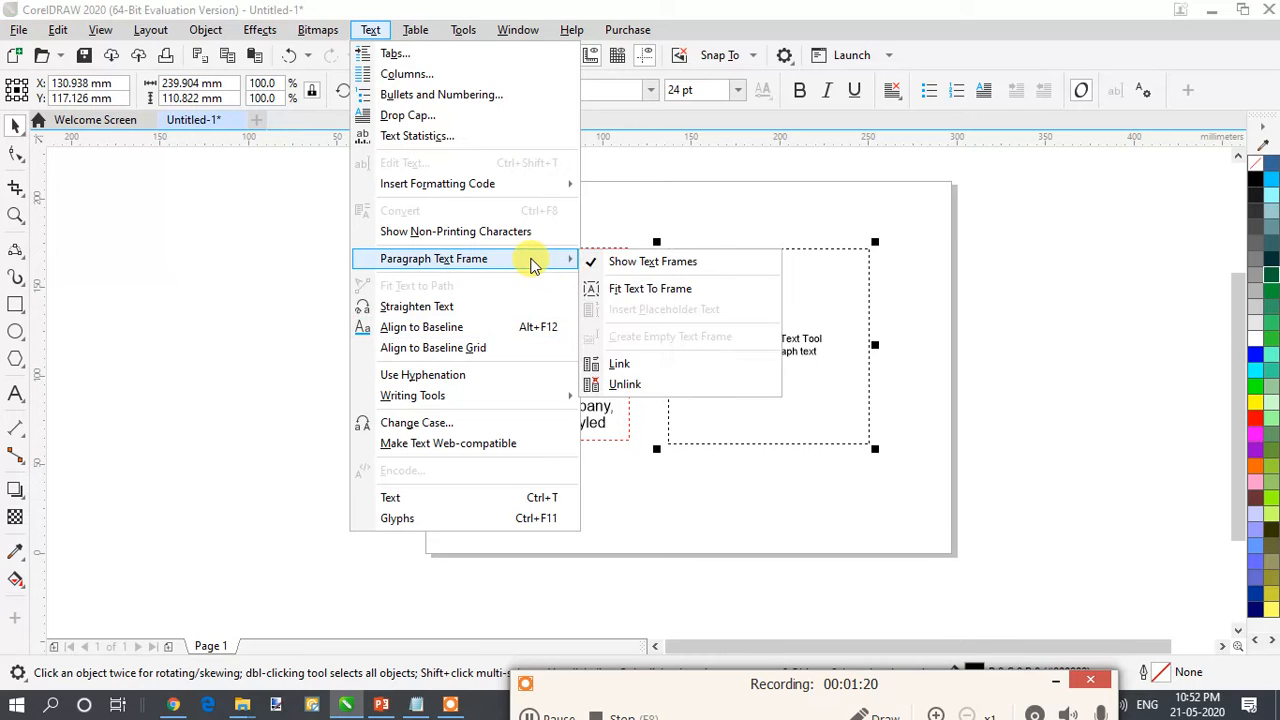
{"action": "left_click", "coordinate": [622, 364]}
- Examine the link between the two paragraph text frames and how the text flows across them
{"action": "scroll", "coordinate": [651, 294], "scroll_direction": "up", "scroll_amount": 4}
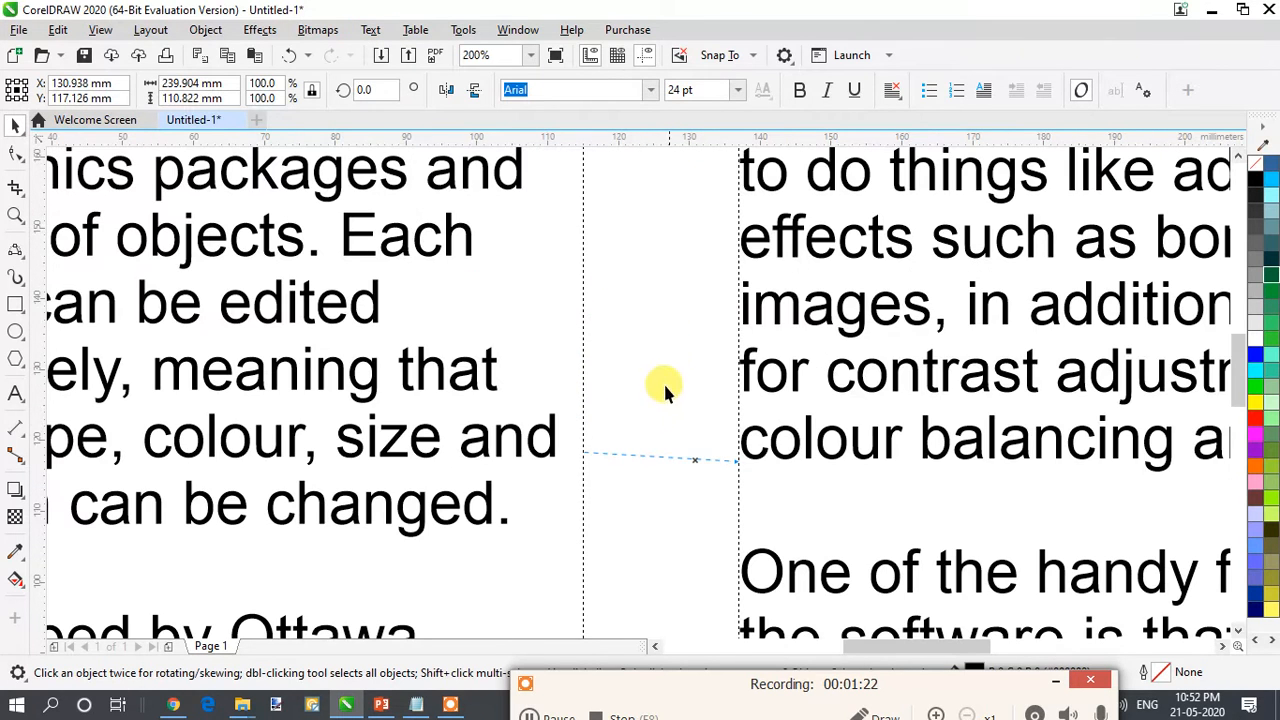
{"action": "scroll", "coordinate": [797, 445], "scroll_direction": "down", "scroll_amount": 4}
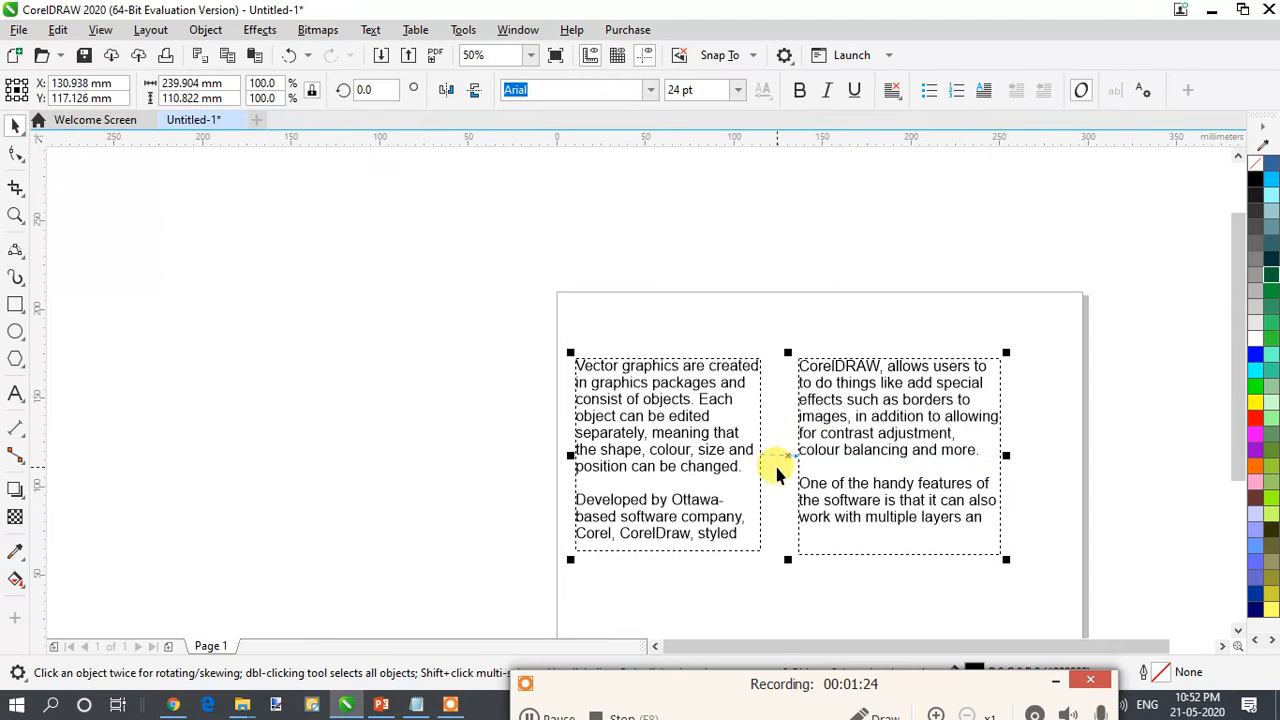
{"action": "left_click", "coordinate": [689, 515]}
{"action": "left_click", "coordinate": [677, 538]}
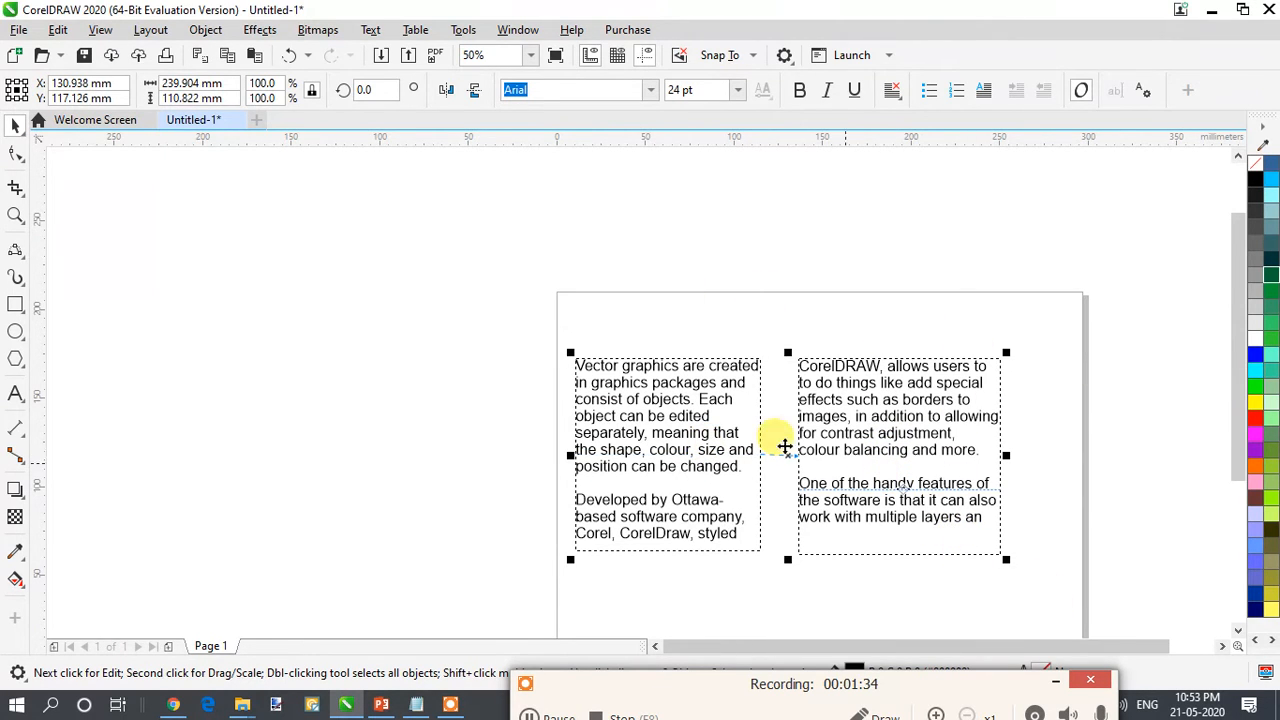
{"action": "left_click_drag", "start_coordinate": [1241, 441], "coordinate": [1239, 475]}
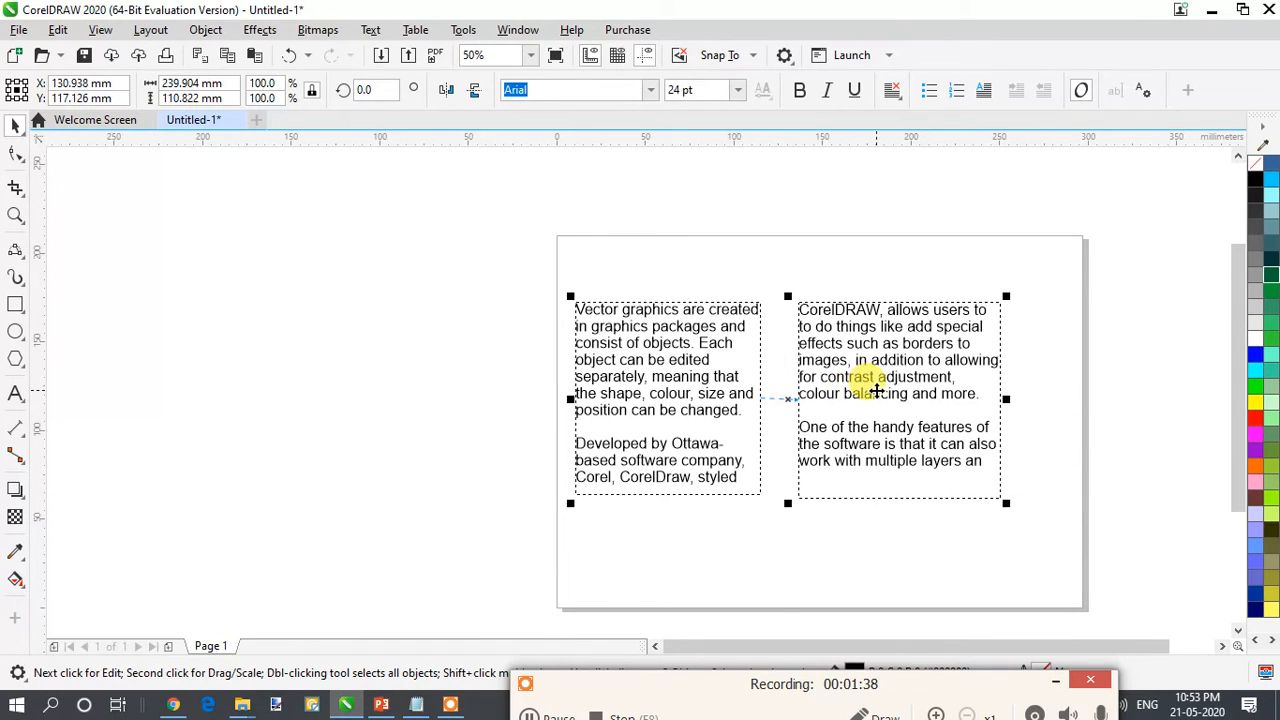
- Unlink the two paragraph text frames and check the first frame on its own
{"action": "left_click", "coordinate": [737, 372]}
{"action": "left_click", "coordinate": [778, 371]}
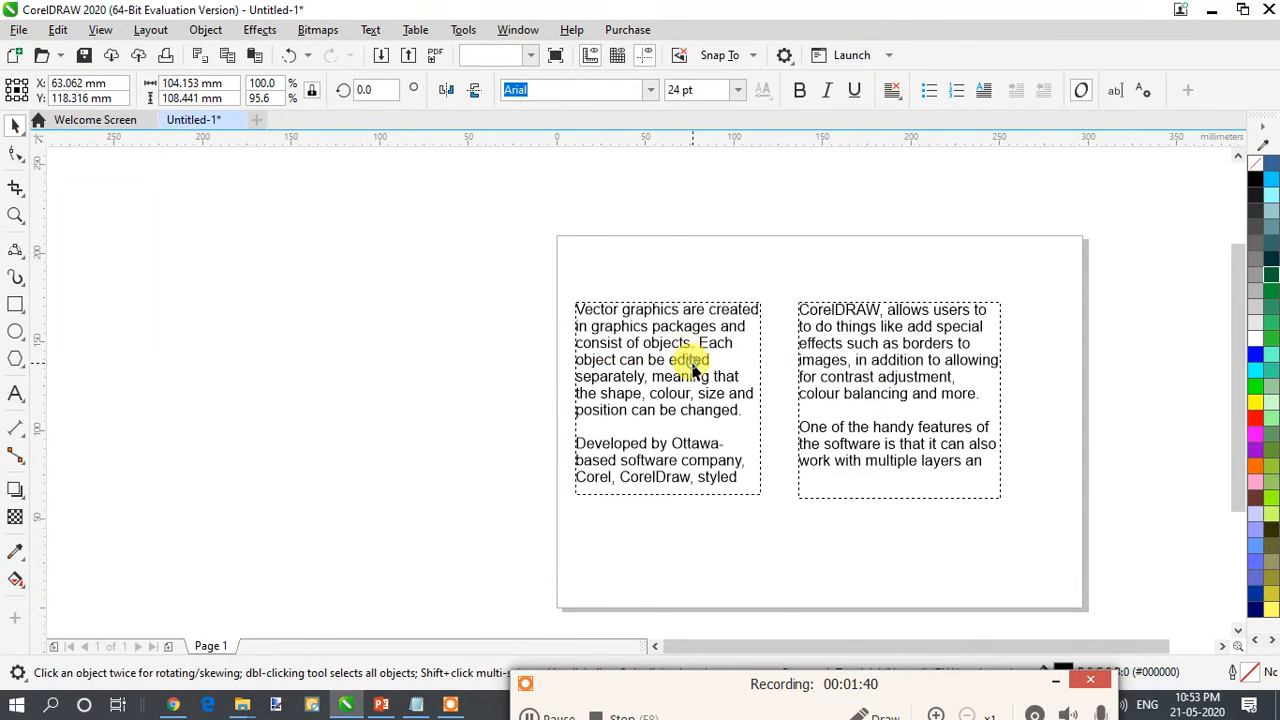
{"action": "left_click", "coordinate": [917, 367]}
{"action": "left_click", "coordinate": [728, 357], "text": "shift"}
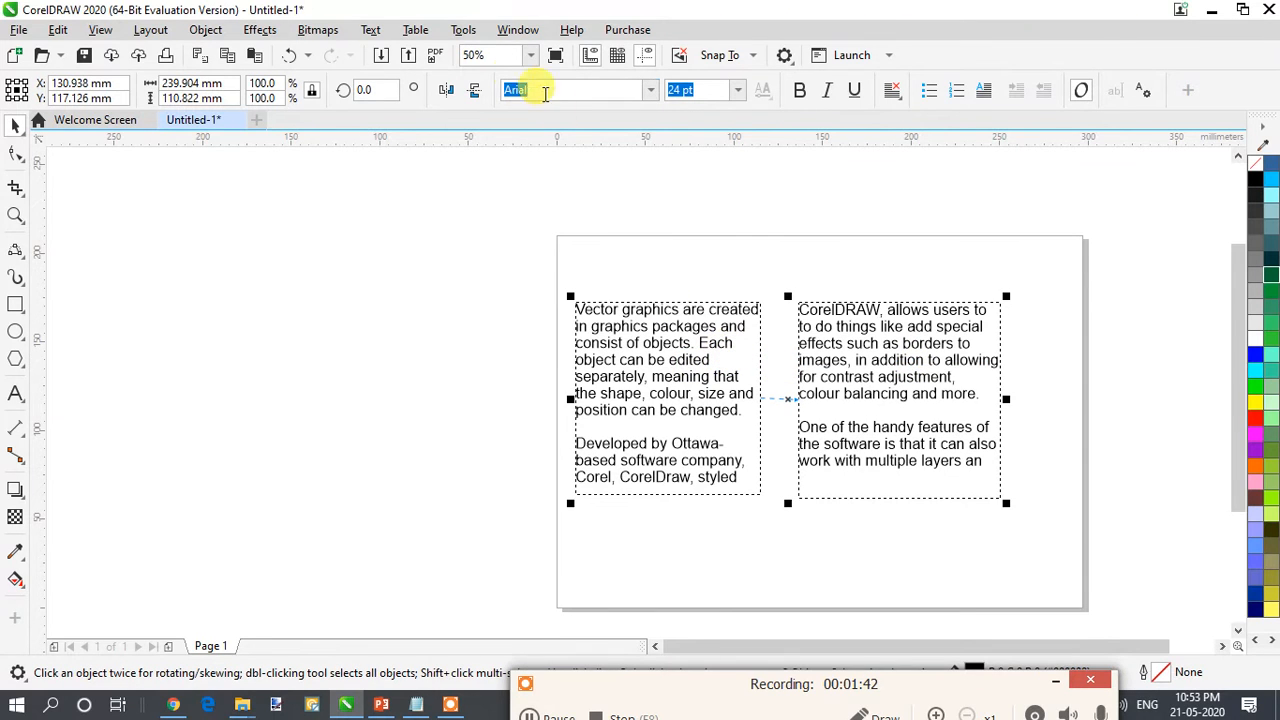
{"action": "left_click", "coordinate": [370, 30]}
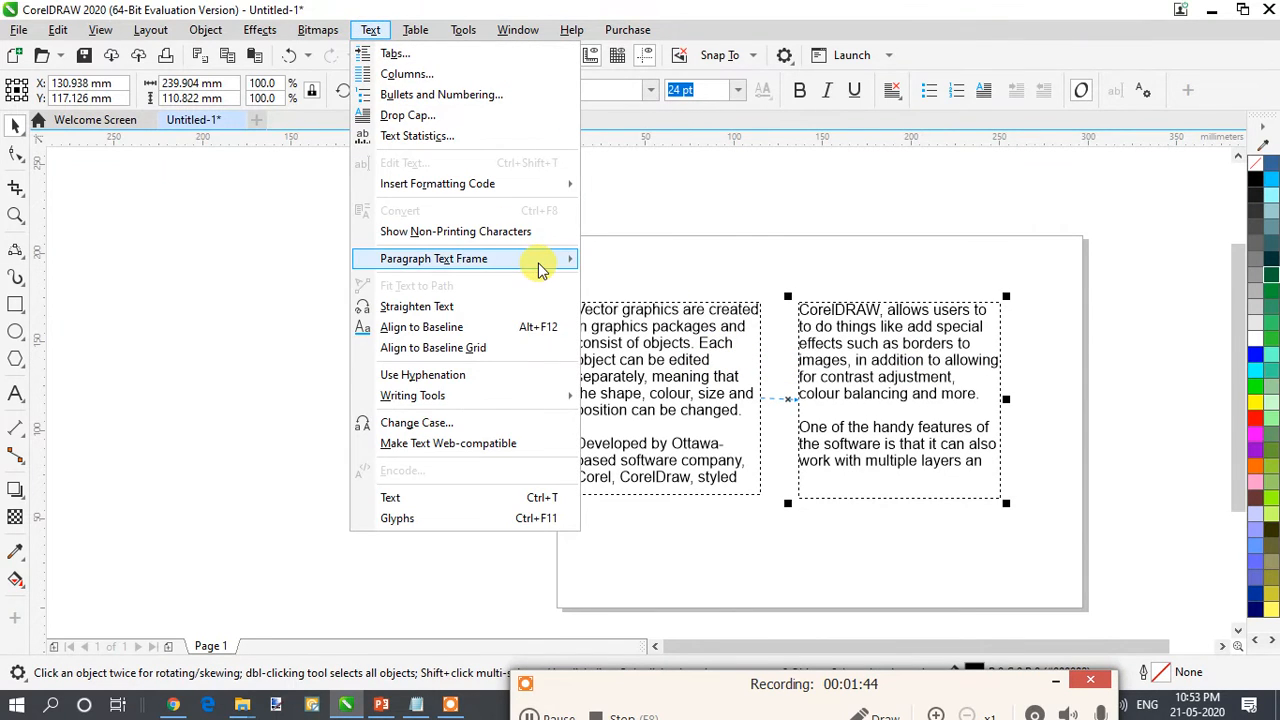
{"action": "mouse_move", "coordinate": [538, 263]}
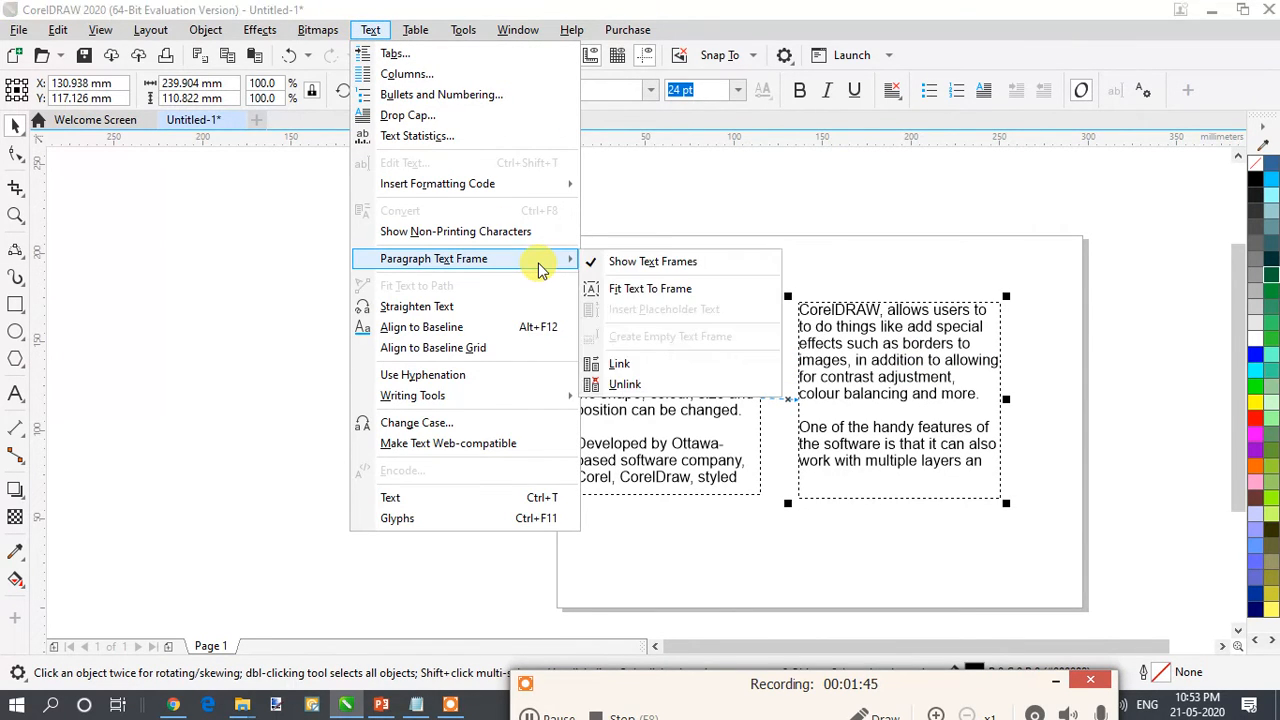
{"action": "left_click", "coordinate": [720, 386]}
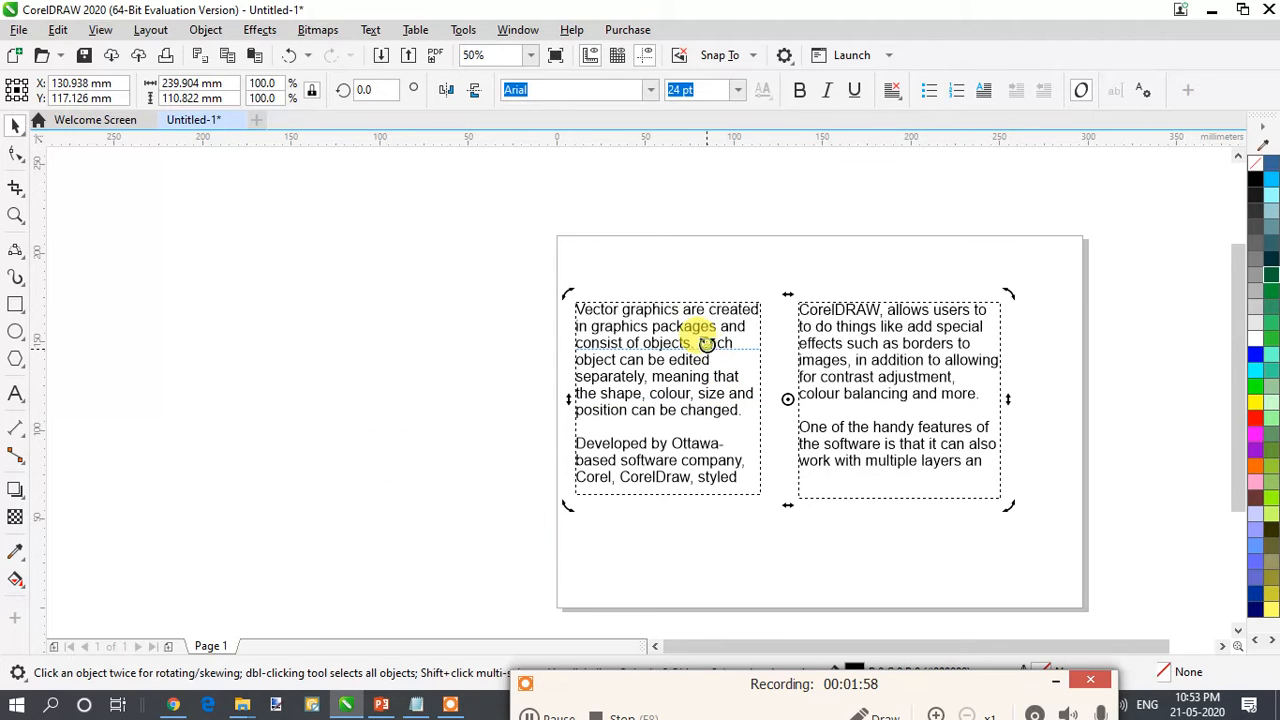
{"action": "left_click", "coordinate": [751, 460]}
{"action": "left_click", "coordinate": [657, 231]}
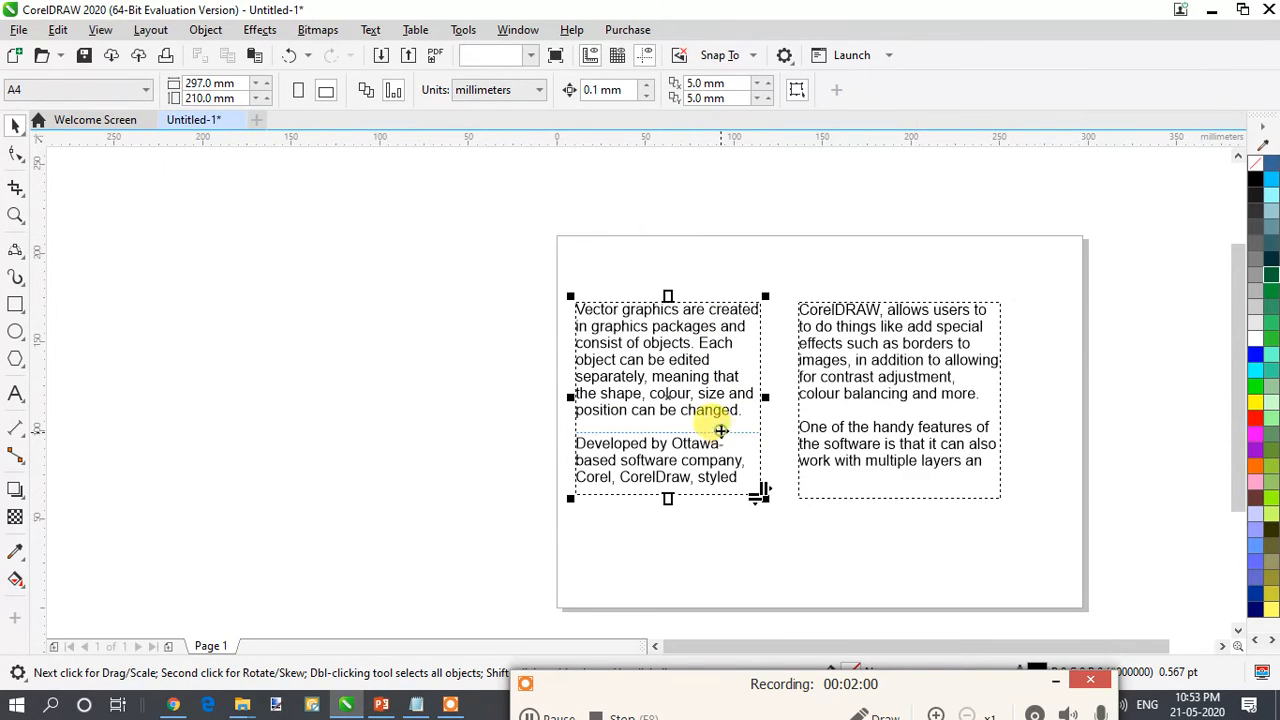
{"action": "left_click", "coordinate": [722, 432]}
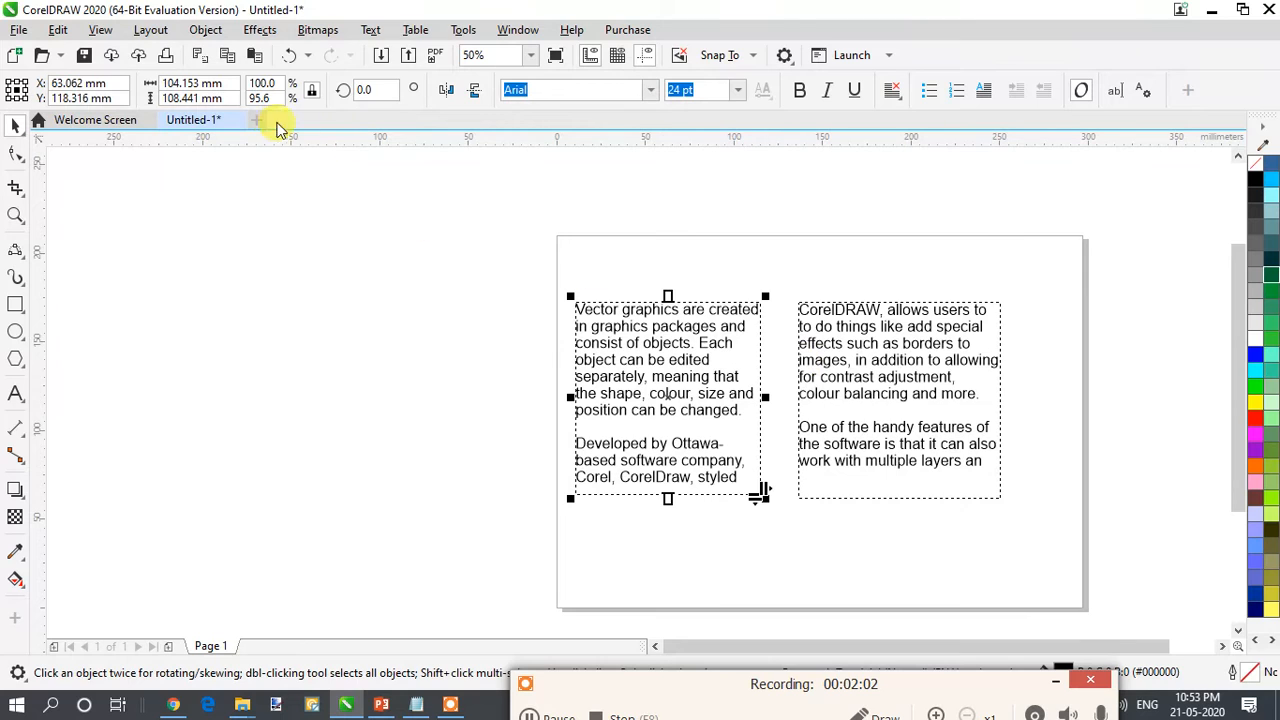
- Add the artistic text "CorelDraw" in the empty area beside the page
{"action": "left_click", "coordinate": [16, 394]}
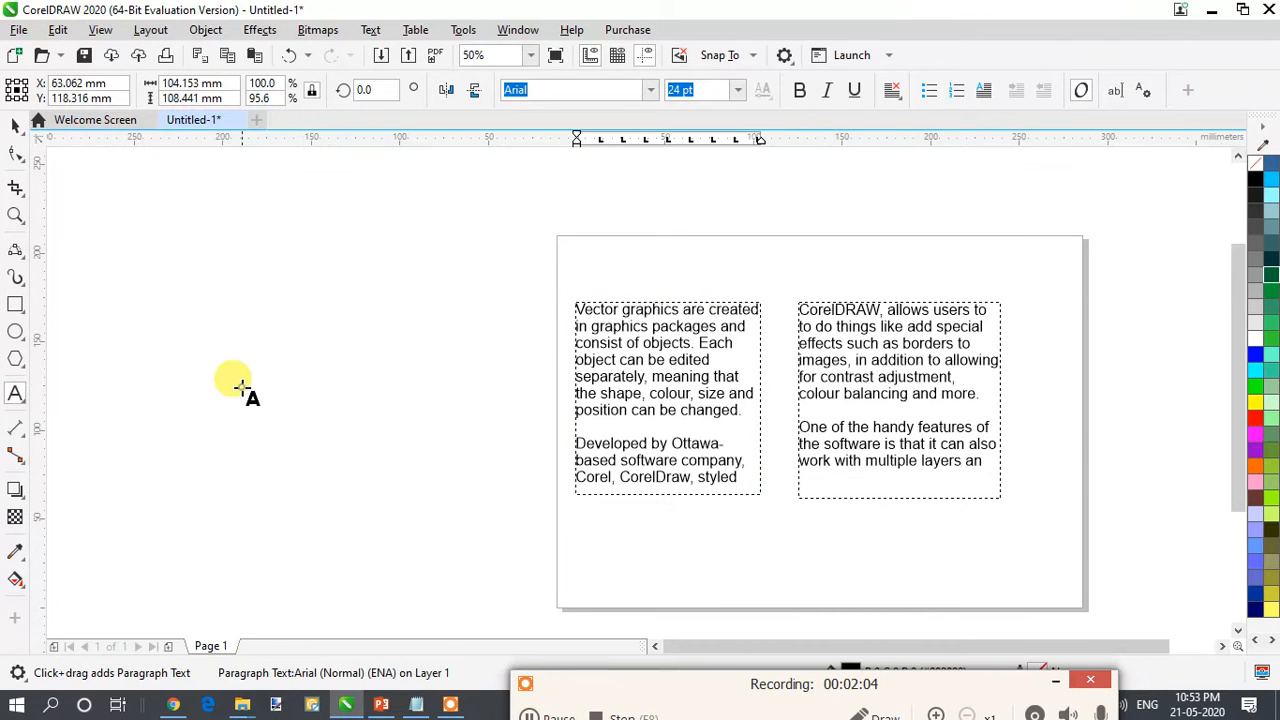
{"action": "left_click", "coordinate": [241, 382]}
{"action": "type", "text": "C"}
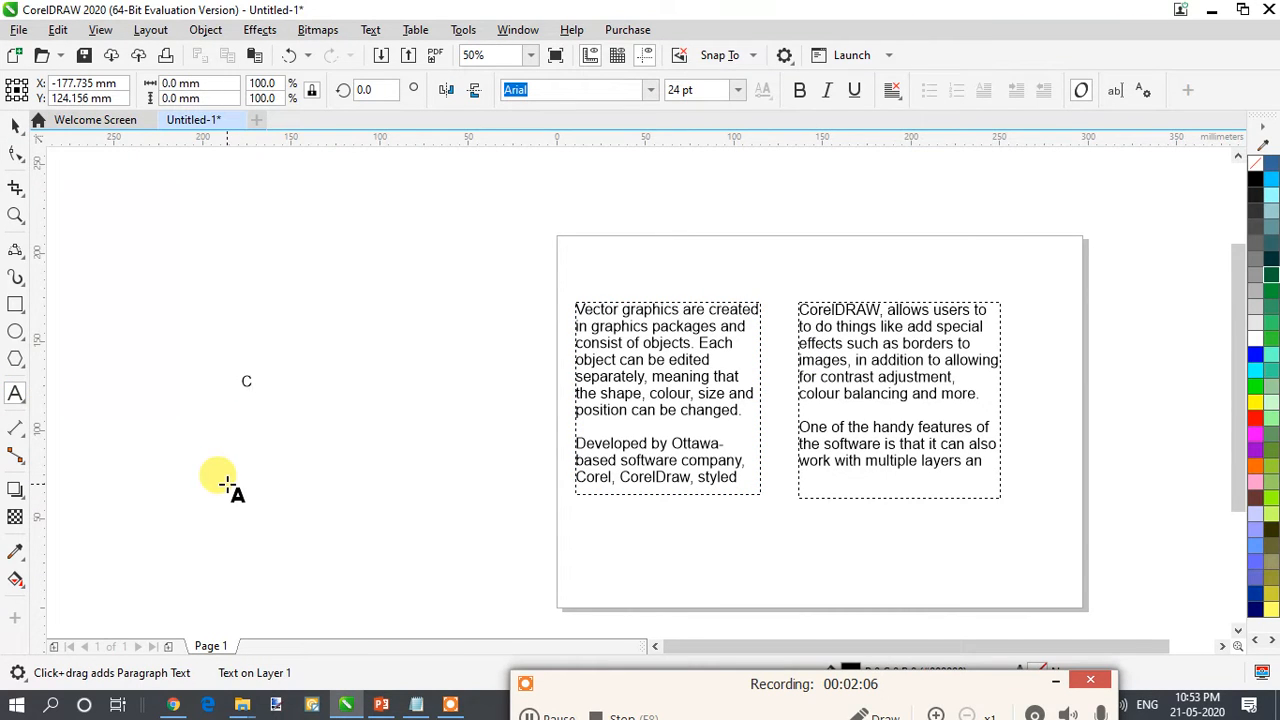
{"action": "type", "text": "rp"}
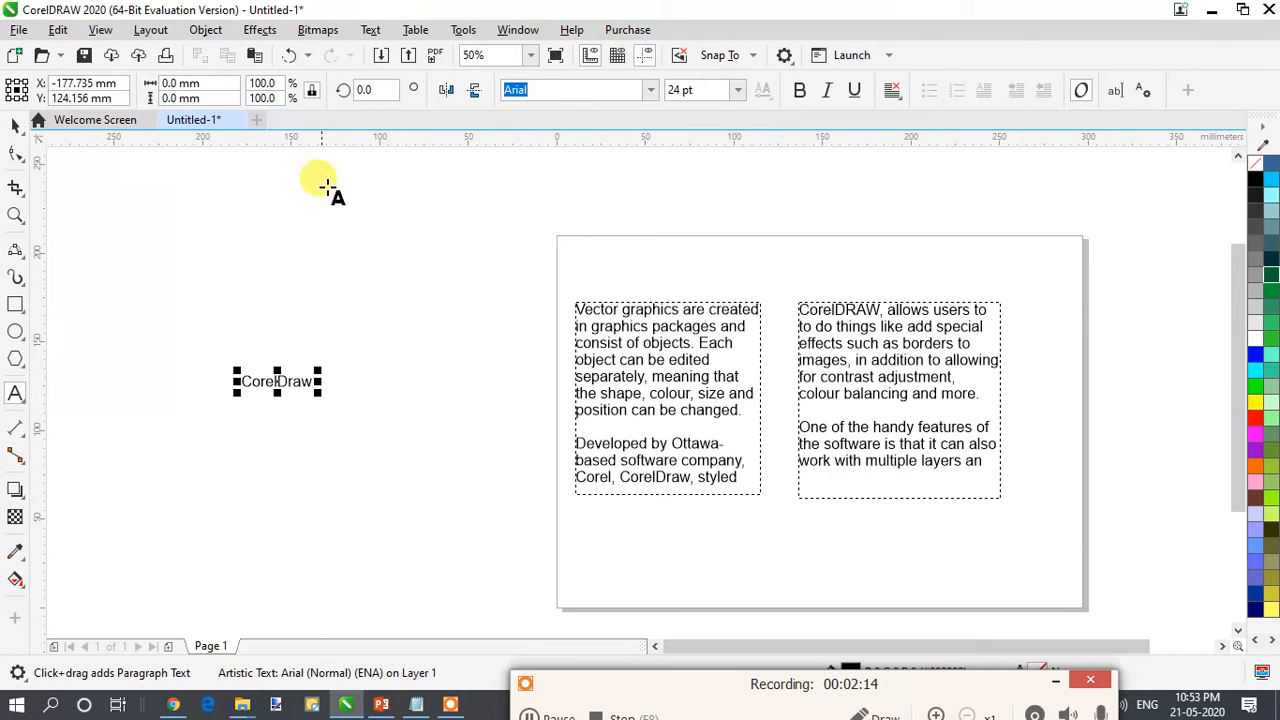
- Enlarge the "CorelDraw" artistic text to about 192 mm wide and move it clear of the page
{"action": "left_click_drag", "start_coordinate": [316, 392], "coordinate": [580, 586]}
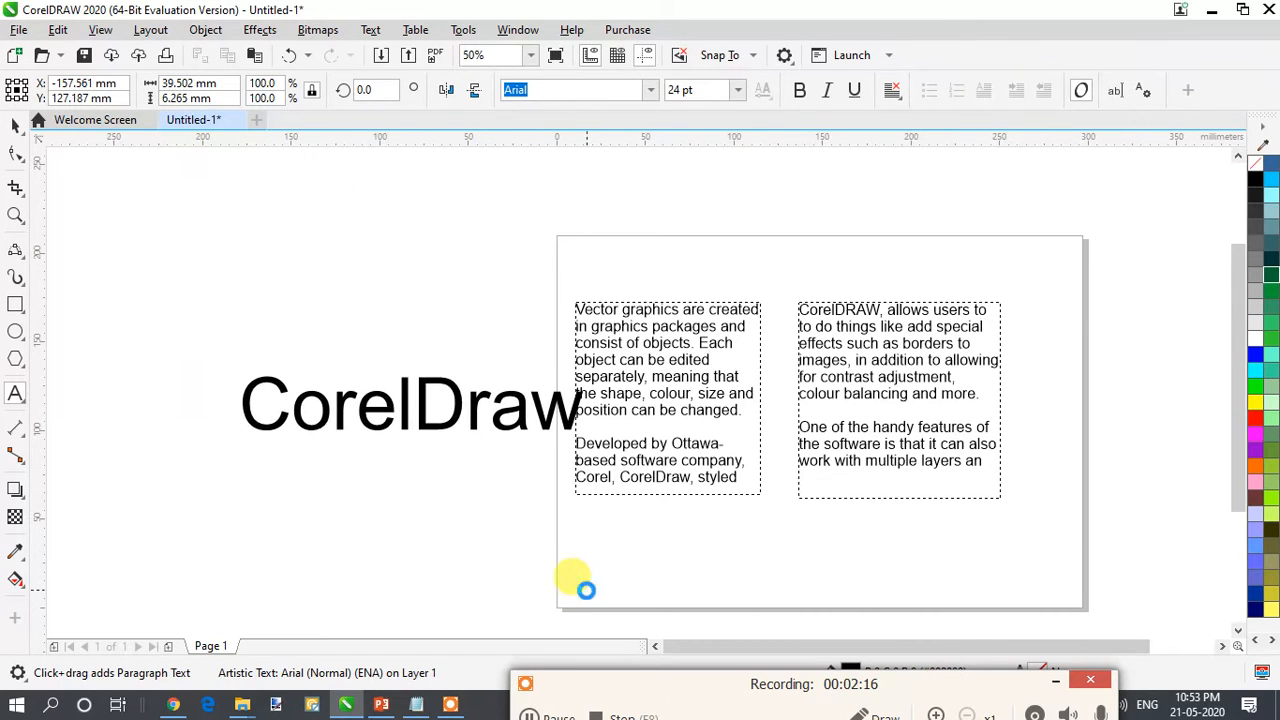
{"action": "key", "text": "ctrl+space"}
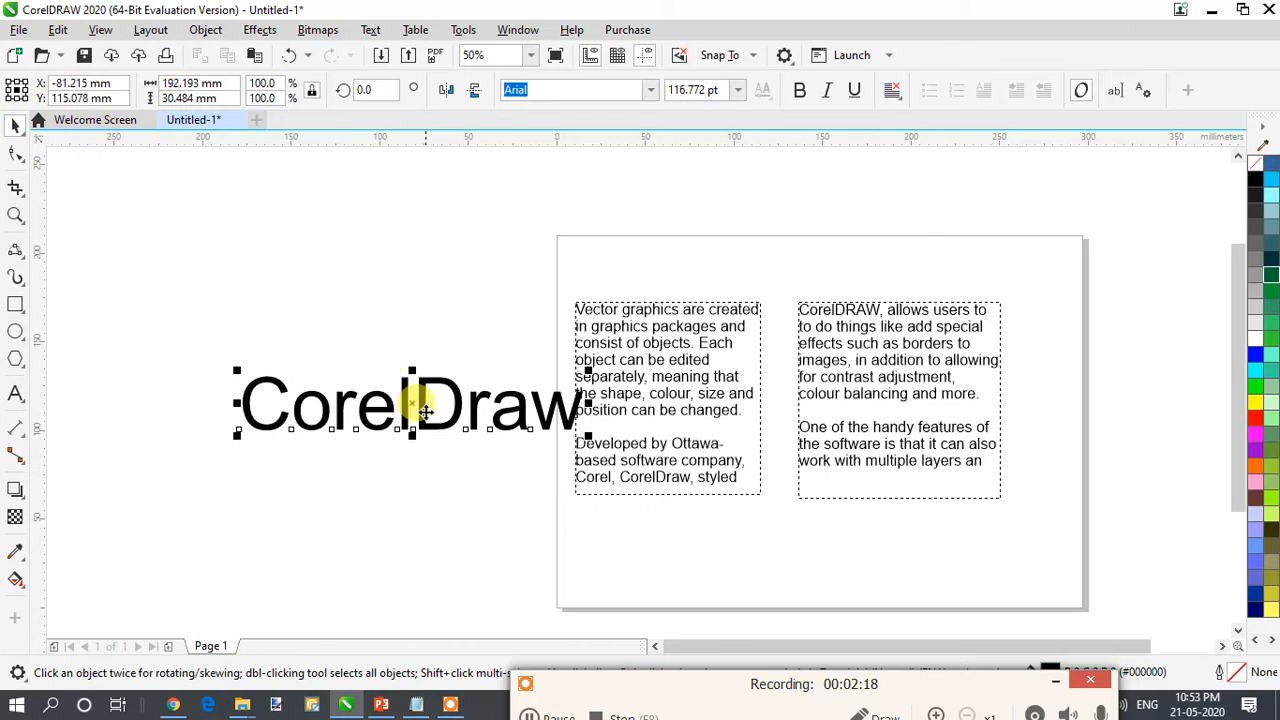
{"action": "left_click_drag", "start_coordinate": [414, 400], "coordinate": [320, 379]}
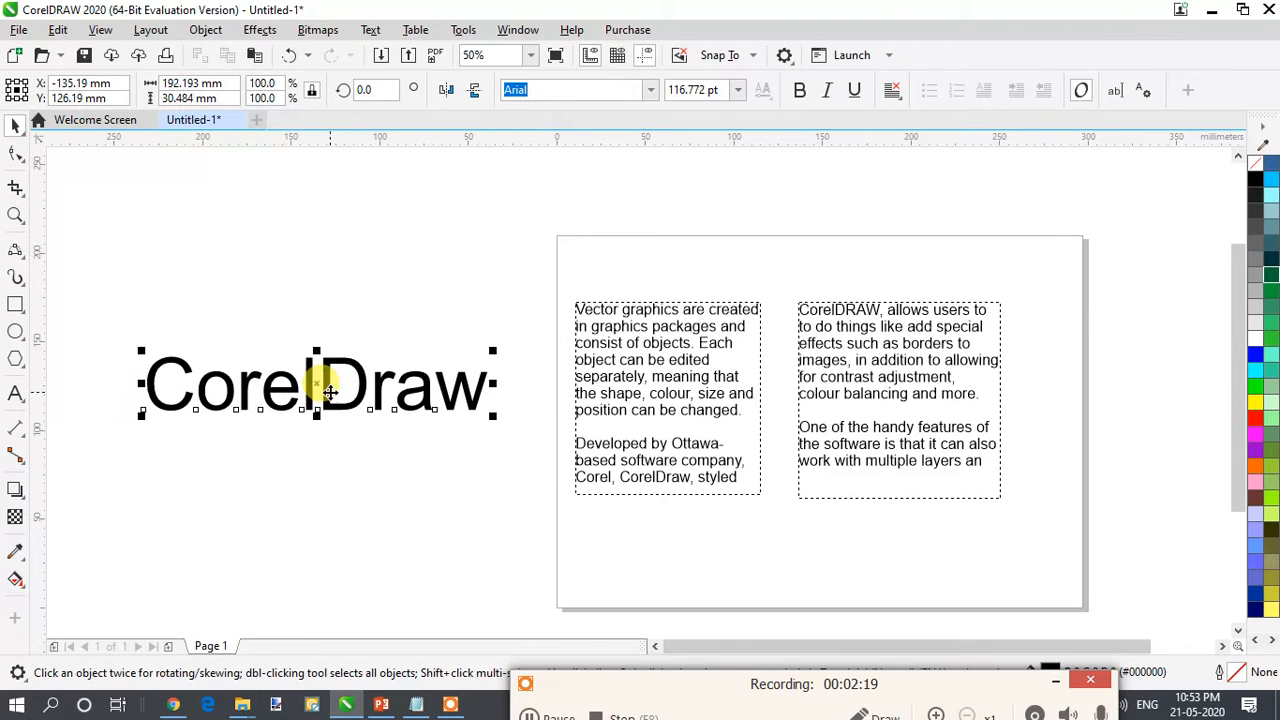
- Change the font of the letter "C" in the "CorelDraw" artistic text to Capture it
{"action": "left_click", "coordinate": [24, 392]}
{"action": "left_click_drag", "start_coordinate": [195, 390], "coordinate": [120, 380]}
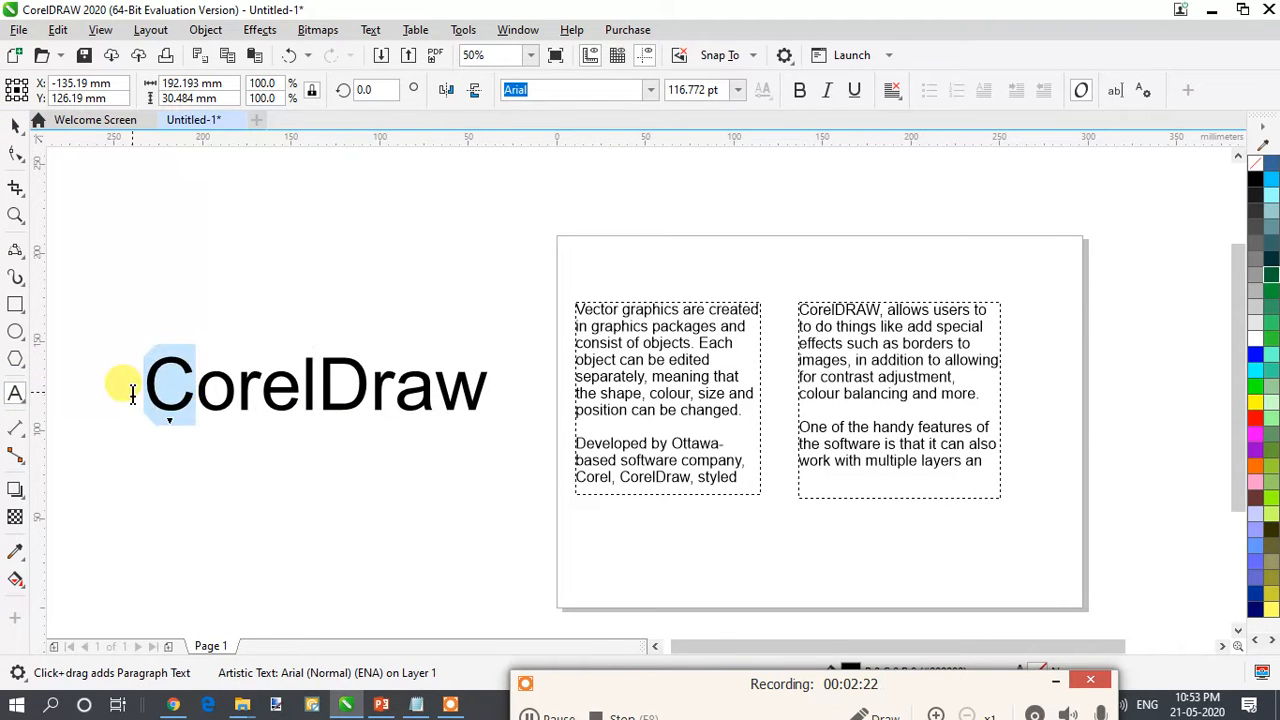
{"action": "left_click", "coordinate": [651, 90]}
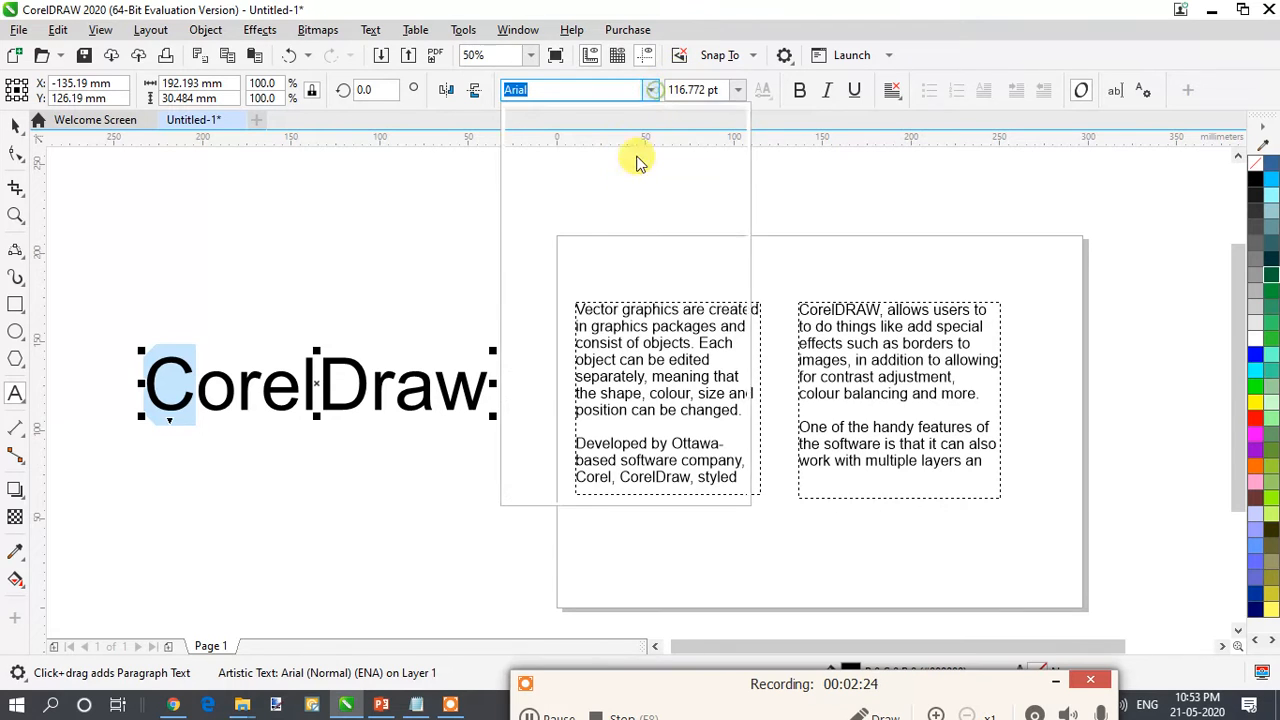
{"action": "left_click", "coordinate": [614, 217]}
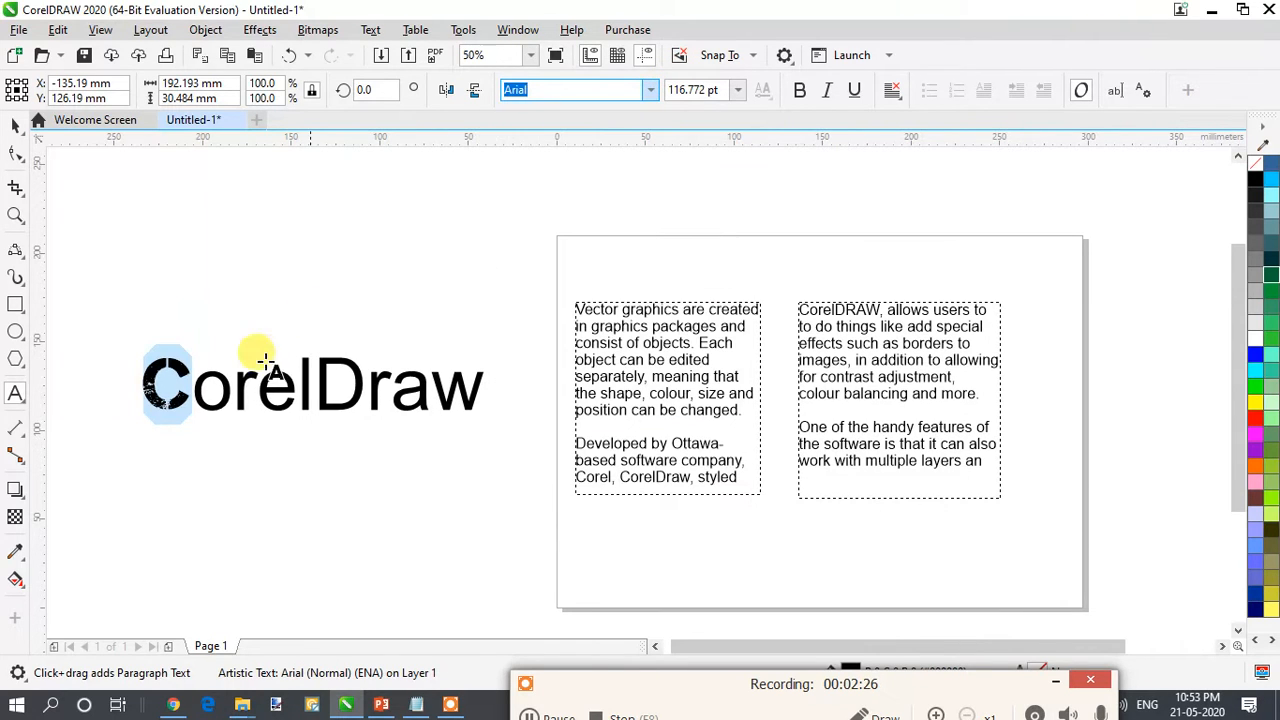
- Change the font of the letter "o" in the "CorelDraw" artistic text to Arial Rounded MT Bold
{"action": "left_click", "coordinate": [214, 388]}
{"action": "left_click_drag", "start_coordinate": [213, 393], "coordinate": [195, 395]}
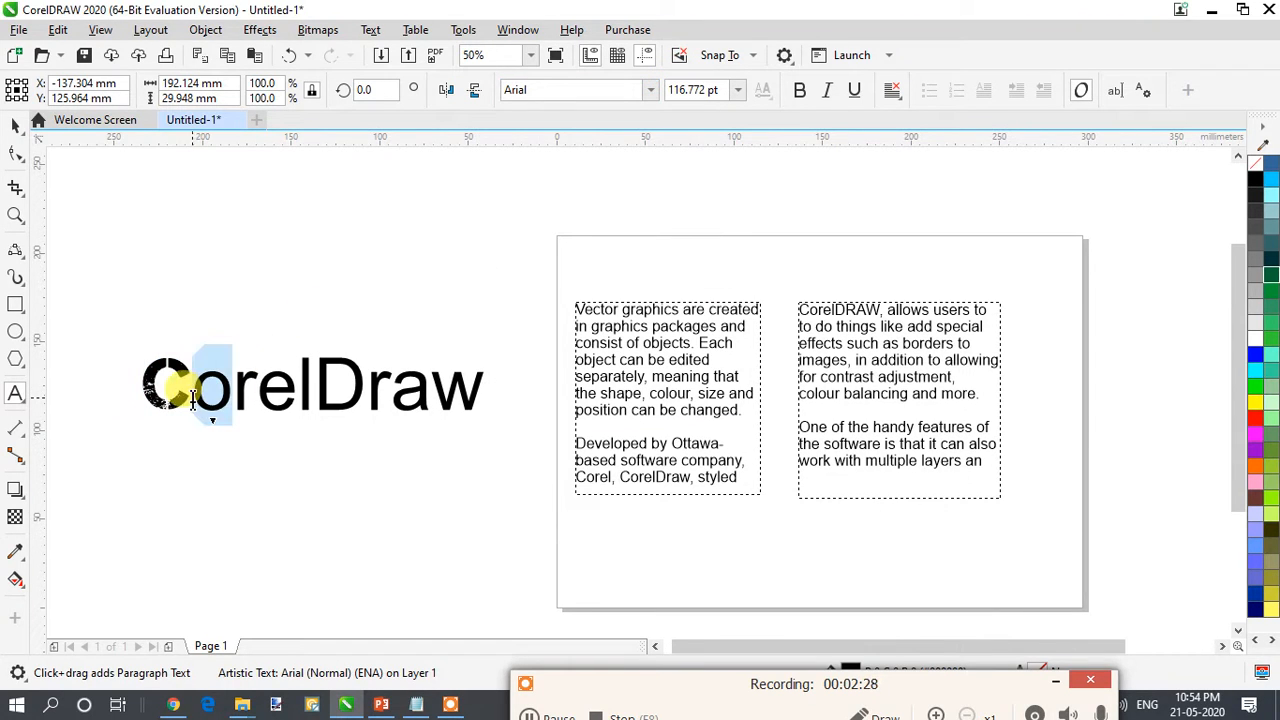
{"action": "left_click", "coordinate": [651, 90]}
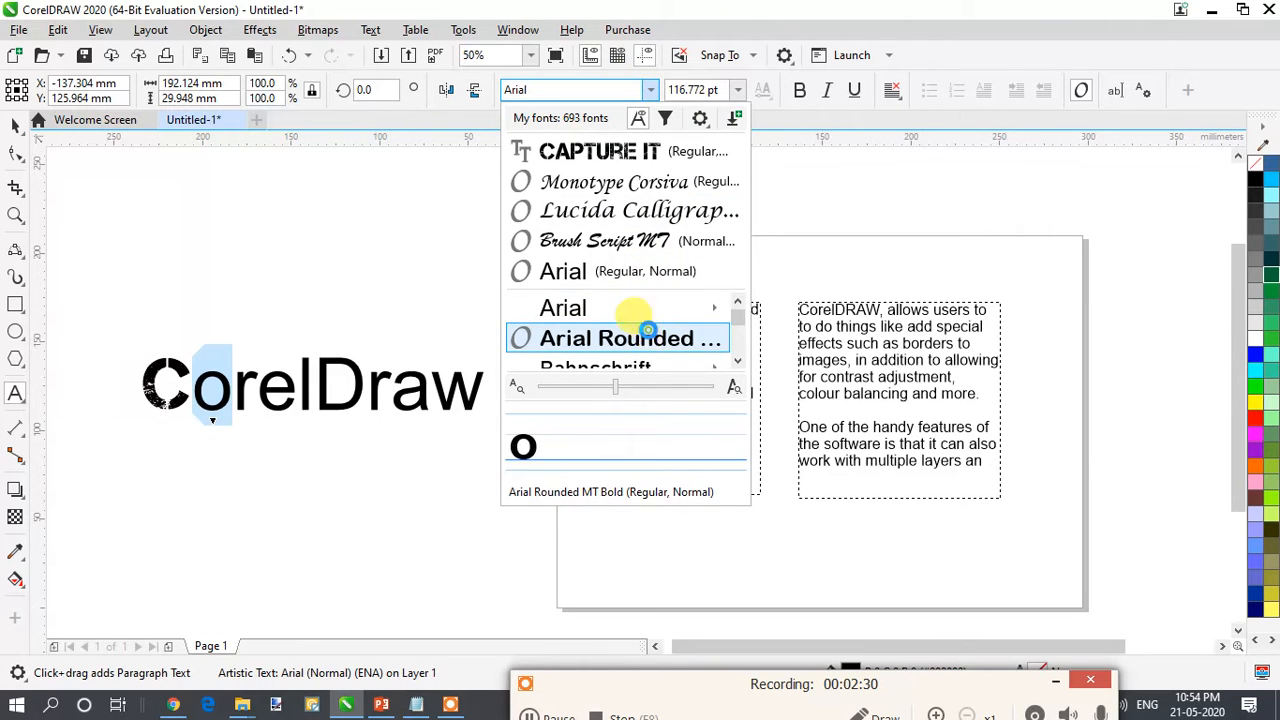
{"action": "key", "text": "Escape"}
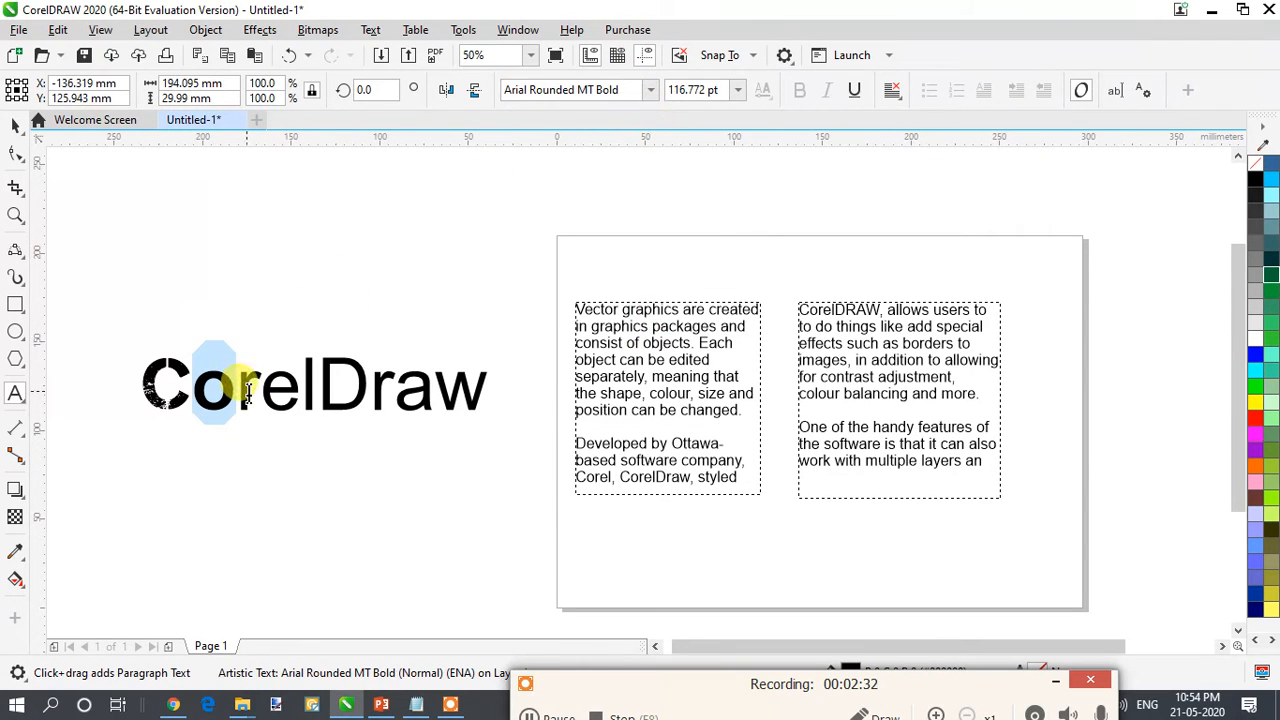
- Change the font of the first "r" in the "CorelDraw" artistic text to Brush Script MT
{"action": "left_click_drag", "start_coordinate": [248, 393], "coordinate": [262, 393]}
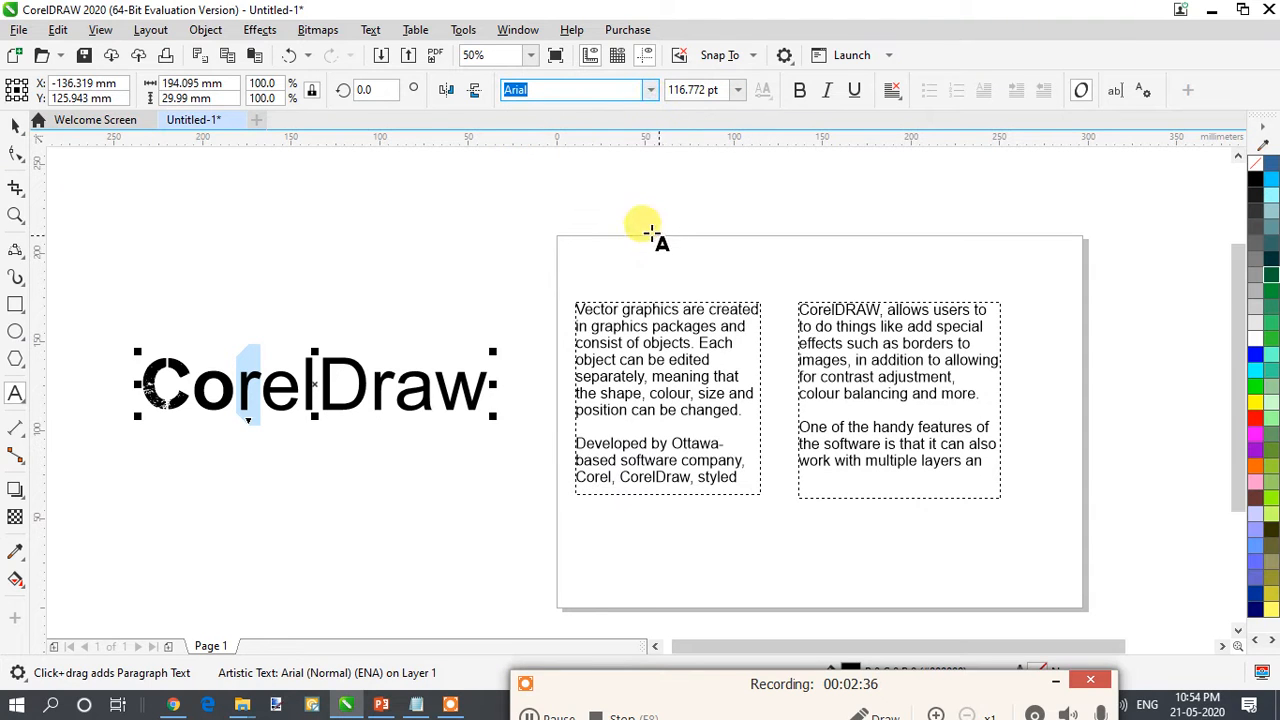
{"action": "left_click", "coordinate": [655, 90]}
{"action": "left_click", "coordinate": [662, 270]}
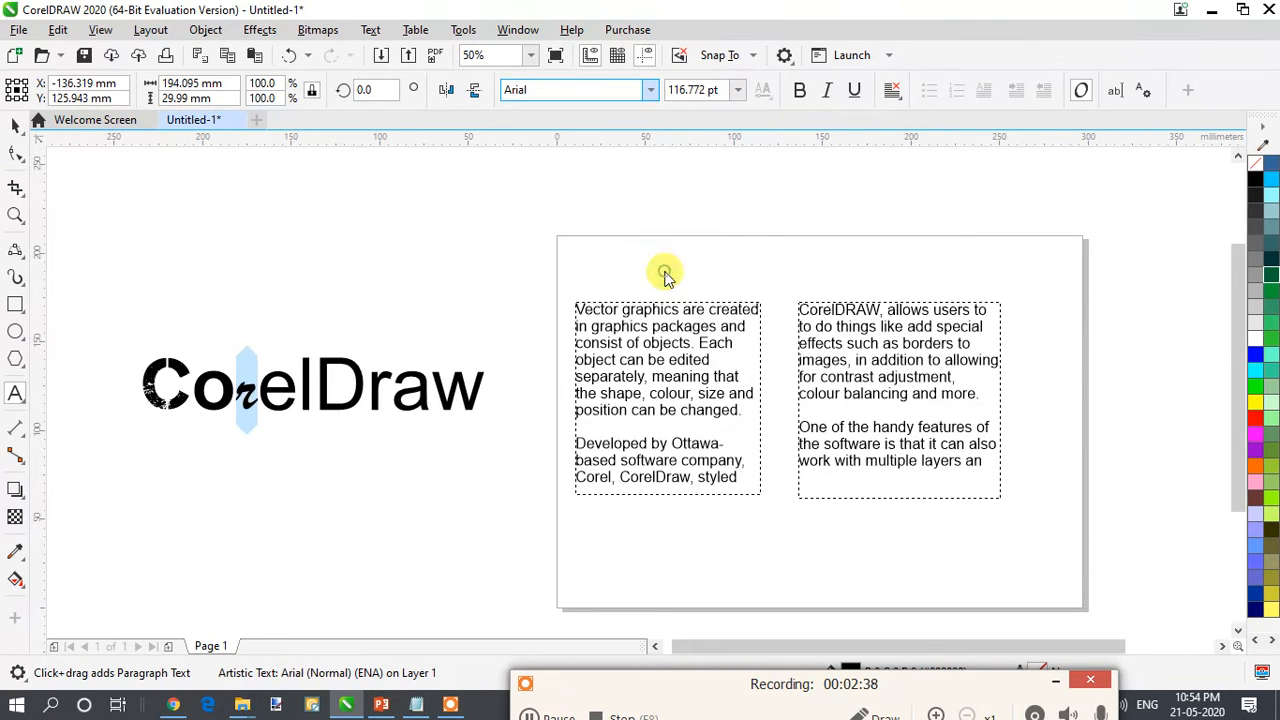
- Change the font of the letter "e" in the "CorelDraw" artistic text to Bell MT
{"action": "left_click_drag", "start_coordinate": [259, 380], "coordinate": [296, 380]}
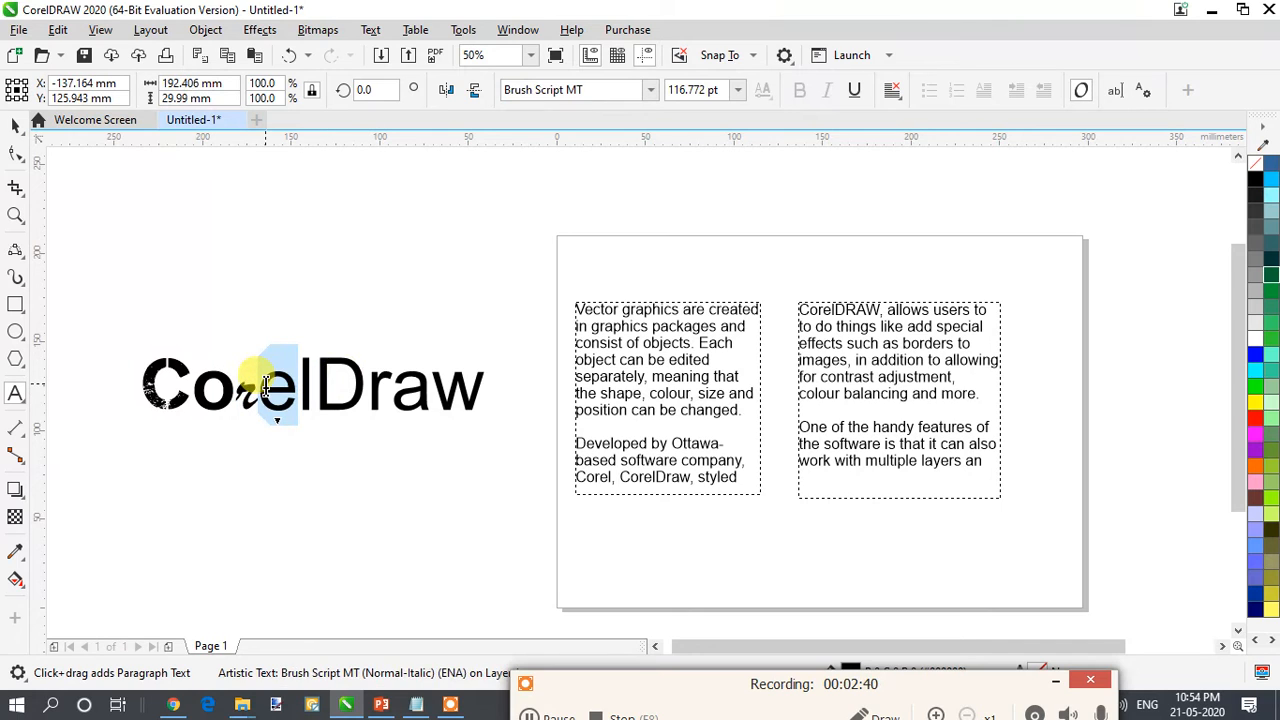
{"action": "left_click", "coordinate": [655, 90]}
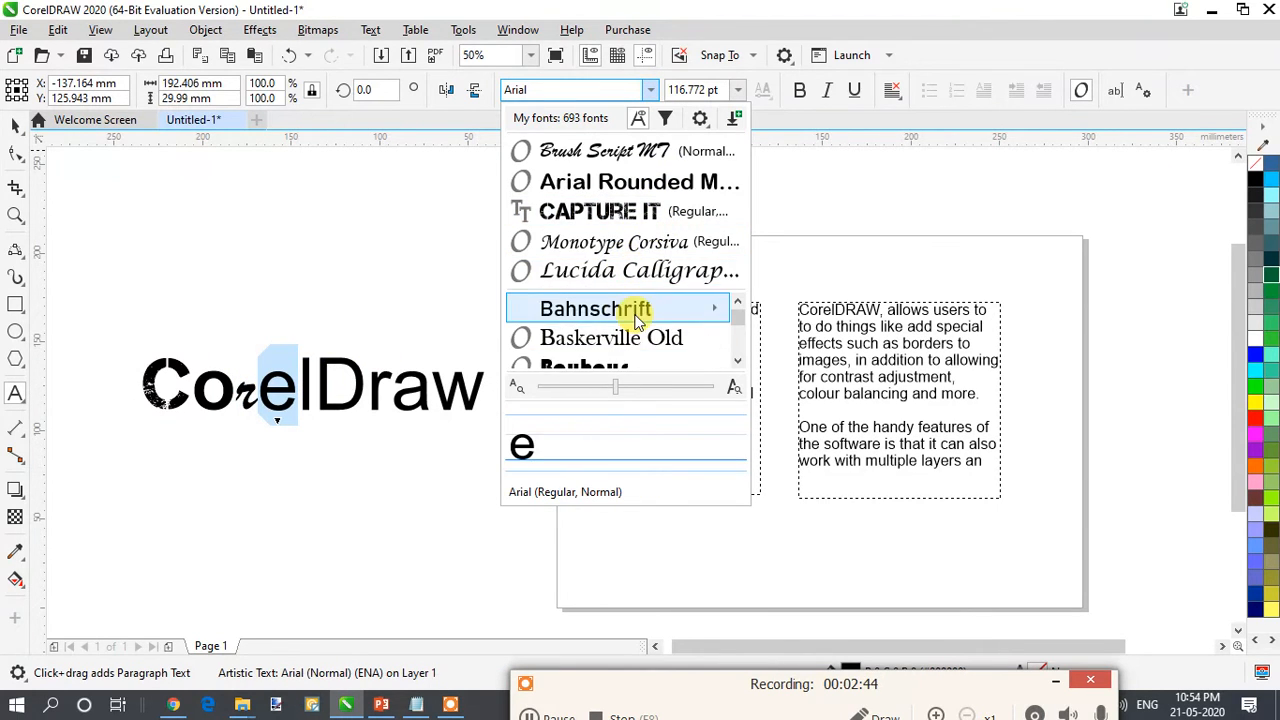
{"action": "scroll", "coordinate": [636, 318], "scroll_direction": "down", "scroll_amount": 1}
{"action": "key", "text": "Escape"}
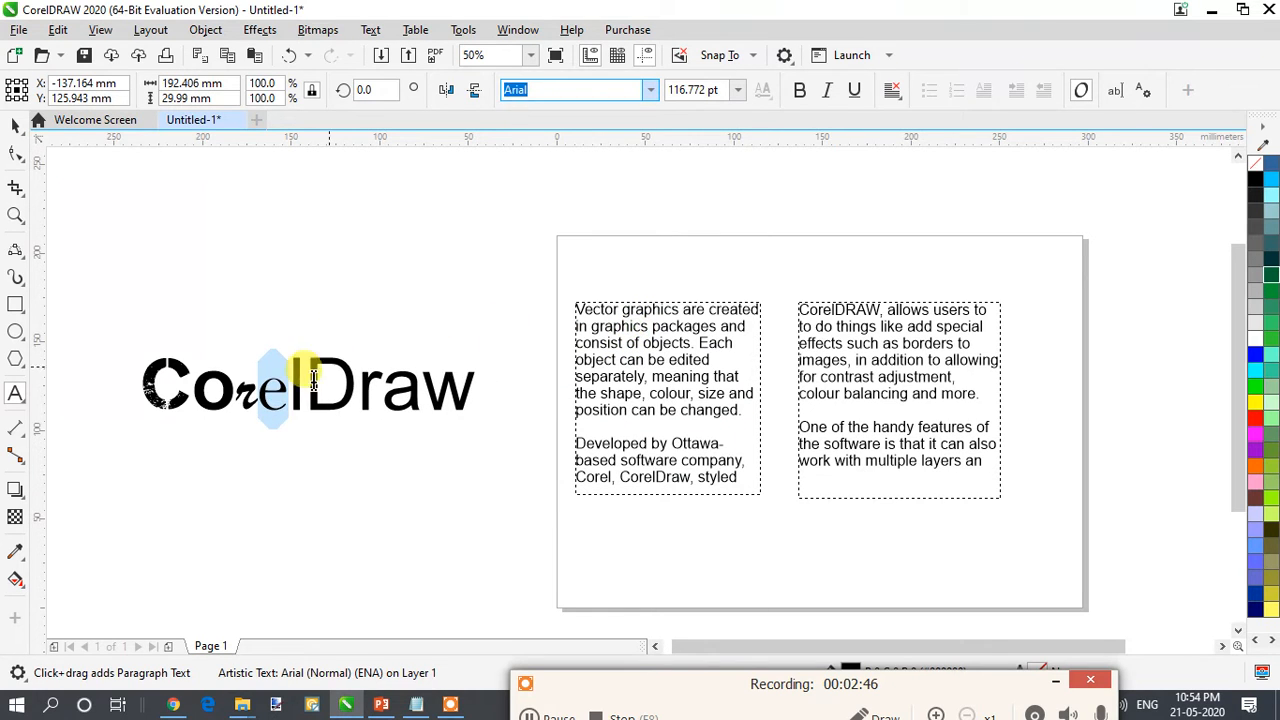
- Set the letter "l" in "CorelDraw" to Monotype Corsiva and break "Draw" onto a second line
{"action": "left_click", "coordinate": [303, 388]}
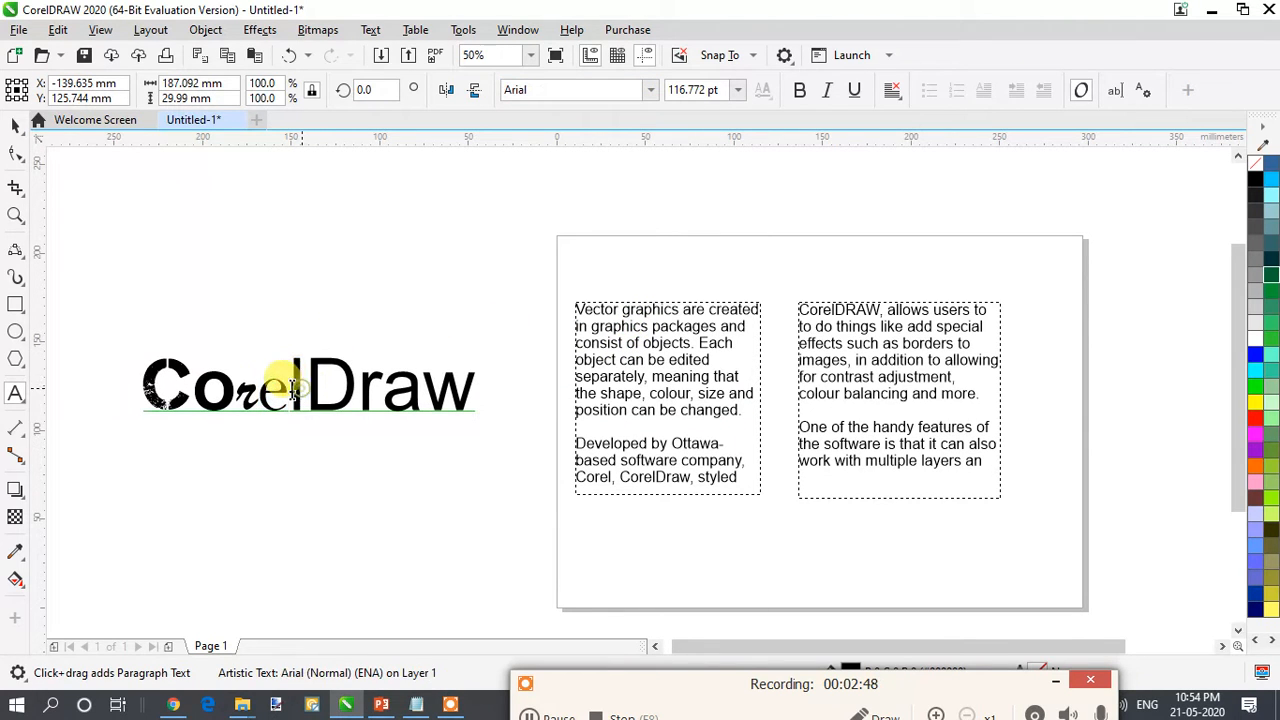
{"action": "double_click", "coordinate": [290, 388]}
{"action": "left_click_drag", "start_coordinate": [293, 388], "coordinate": [304, 387]}
{"action": "left_click", "coordinate": [648, 92]}
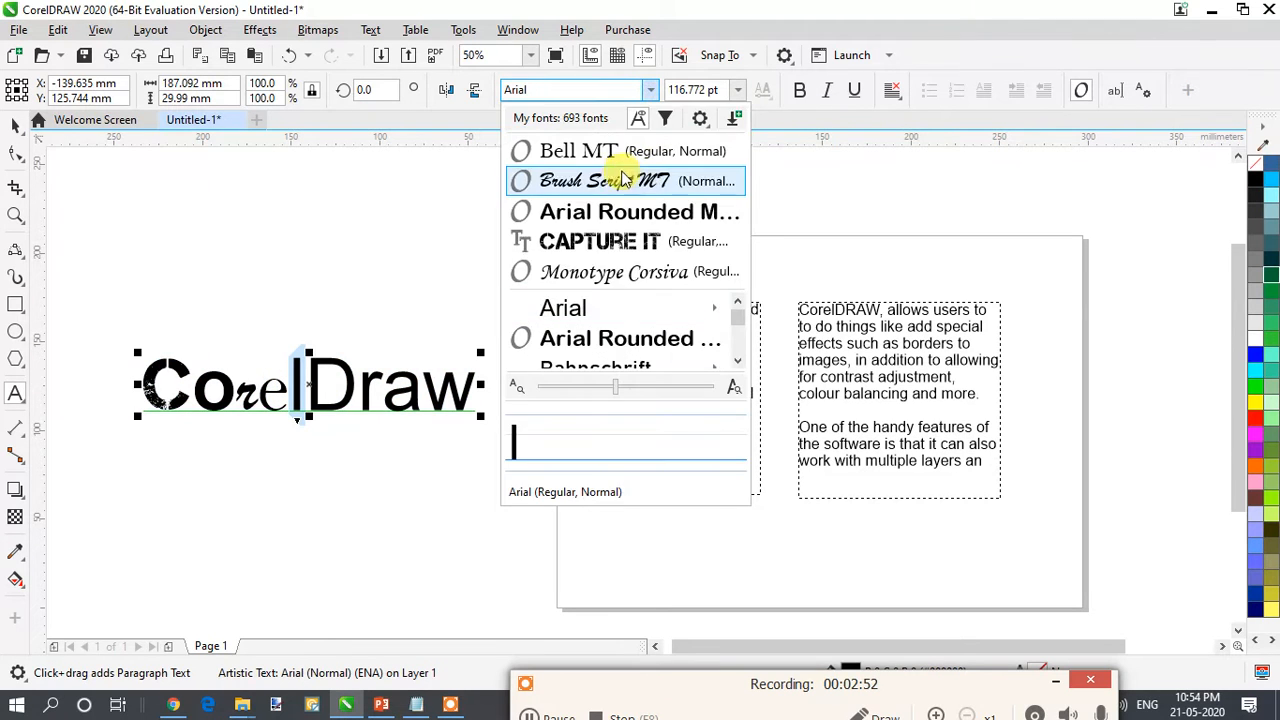
{"action": "left_click", "coordinate": [626, 272]}
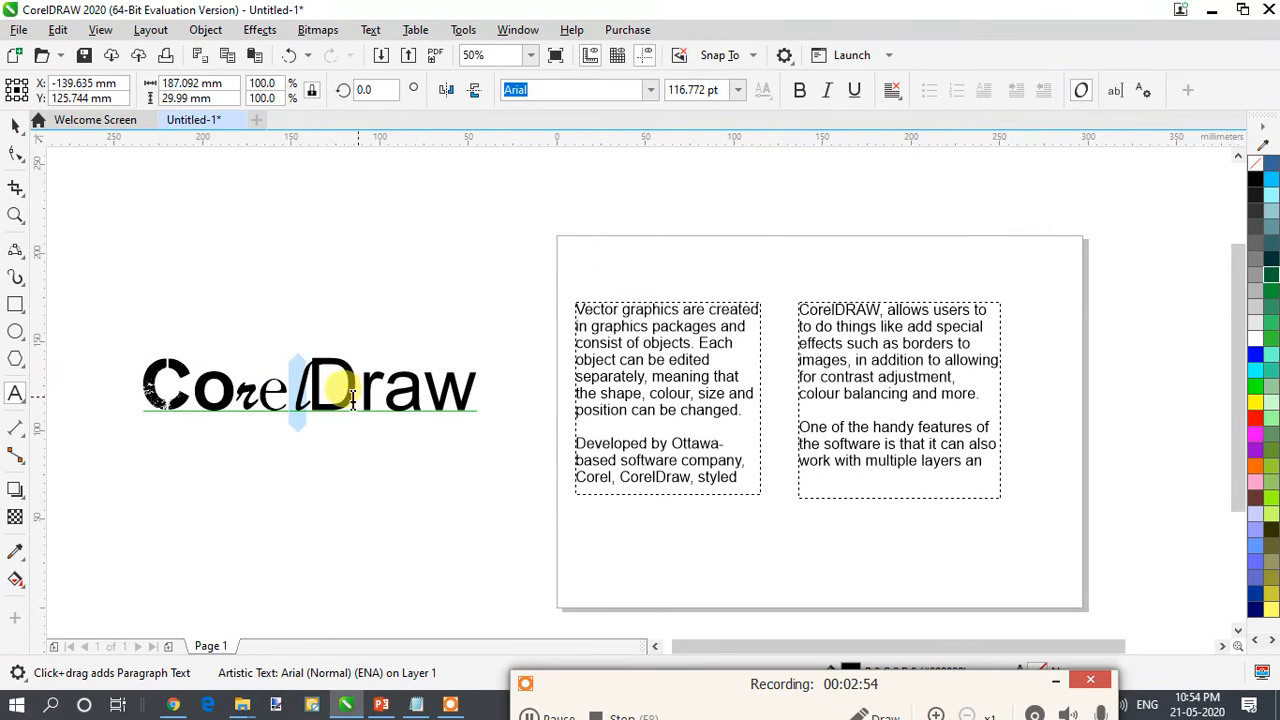
{"action": "left_click", "coordinate": [322, 400]}
{"action": "key", "text": "Return"}
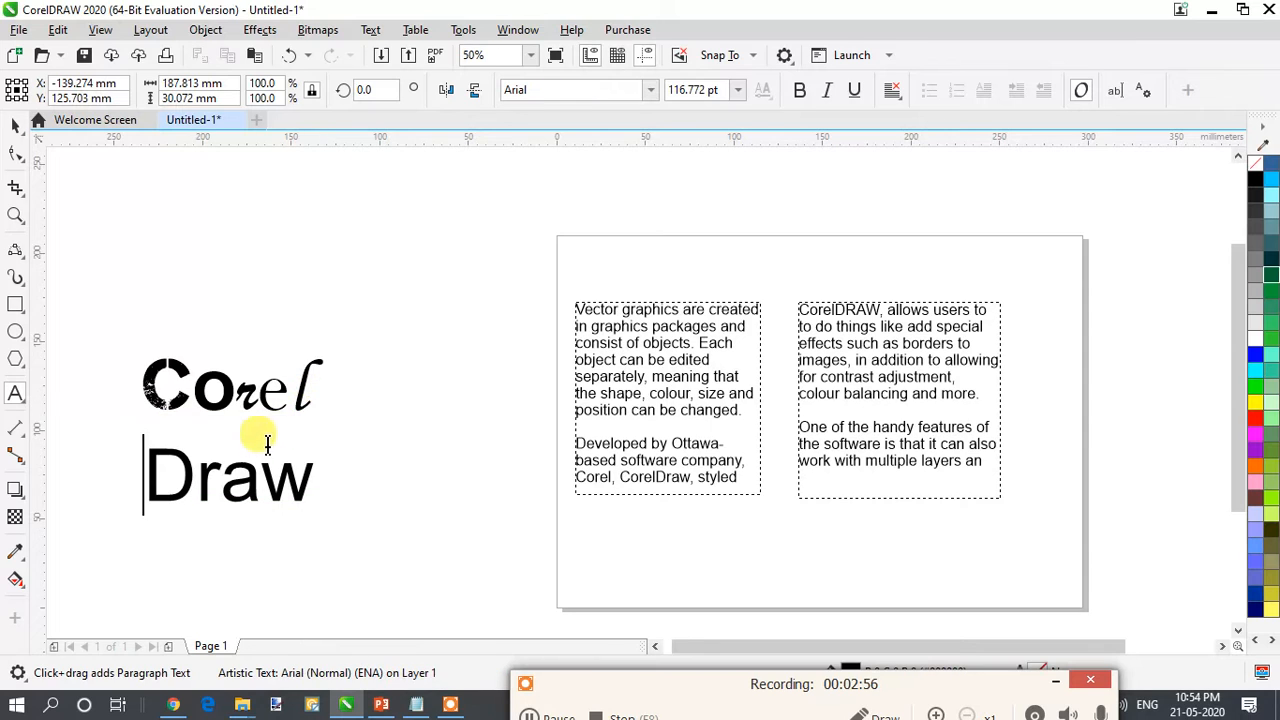
- Colour the letters of "Corel" individually: "C" turquoise, "o" dark green, "r" and "e" yellow-green
{"action": "left_click_drag", "start_coordinate": [182, 388], "coordinate": [160, 387]}
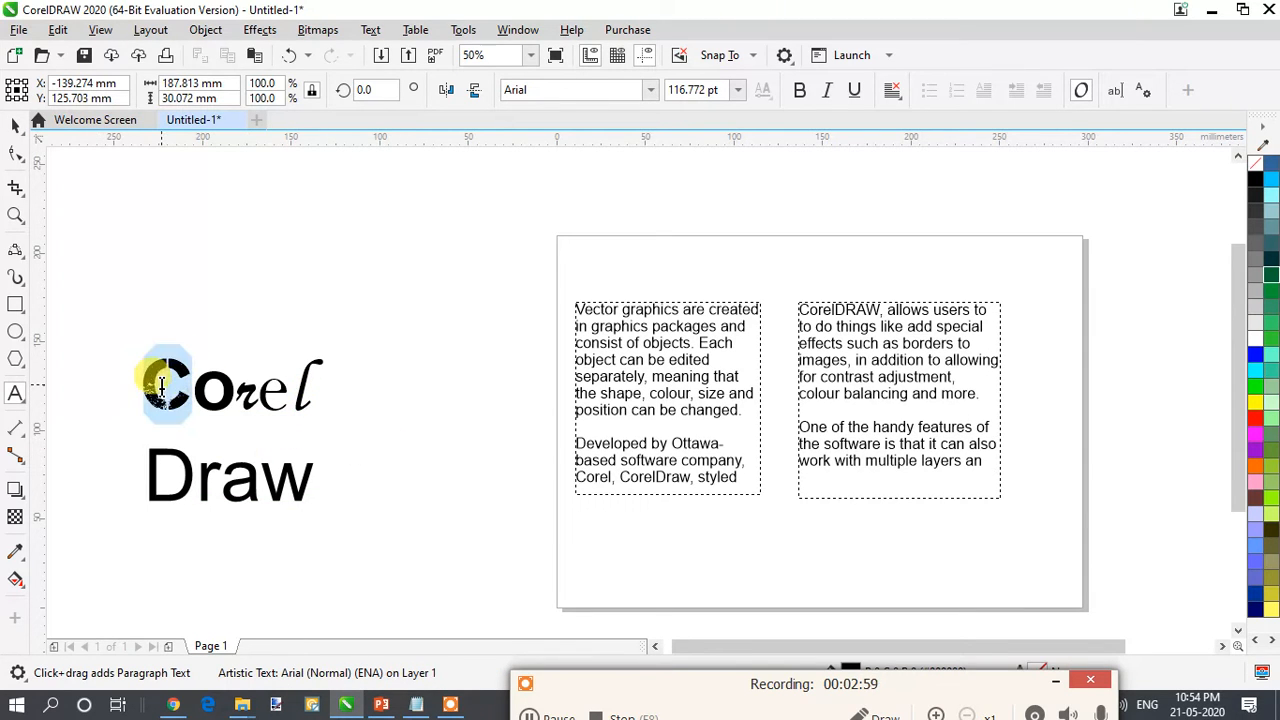
{"action": "left_click", "coordinate": [1276, 360]}
{"action": "left_click_drag", "start_coordinate": [234, 372], "coordinate": [210, 372]}
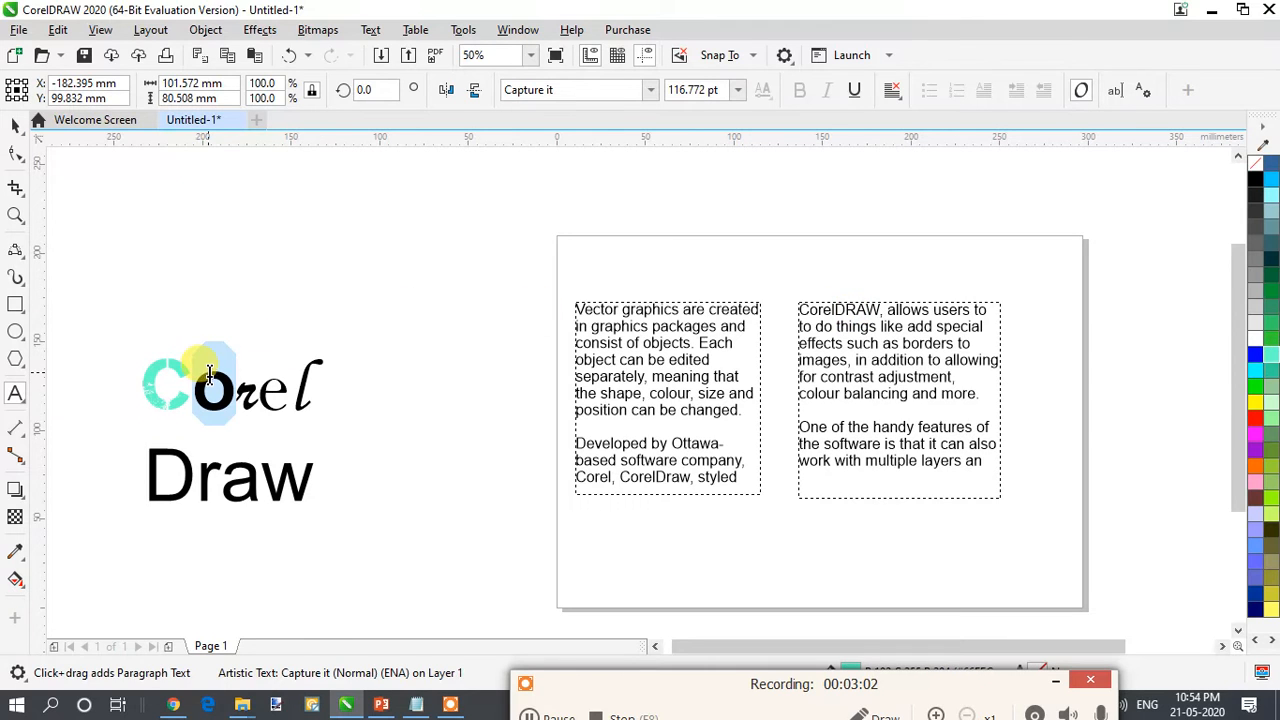
{"action": "left_click", "coordinate": [1274, 305]}
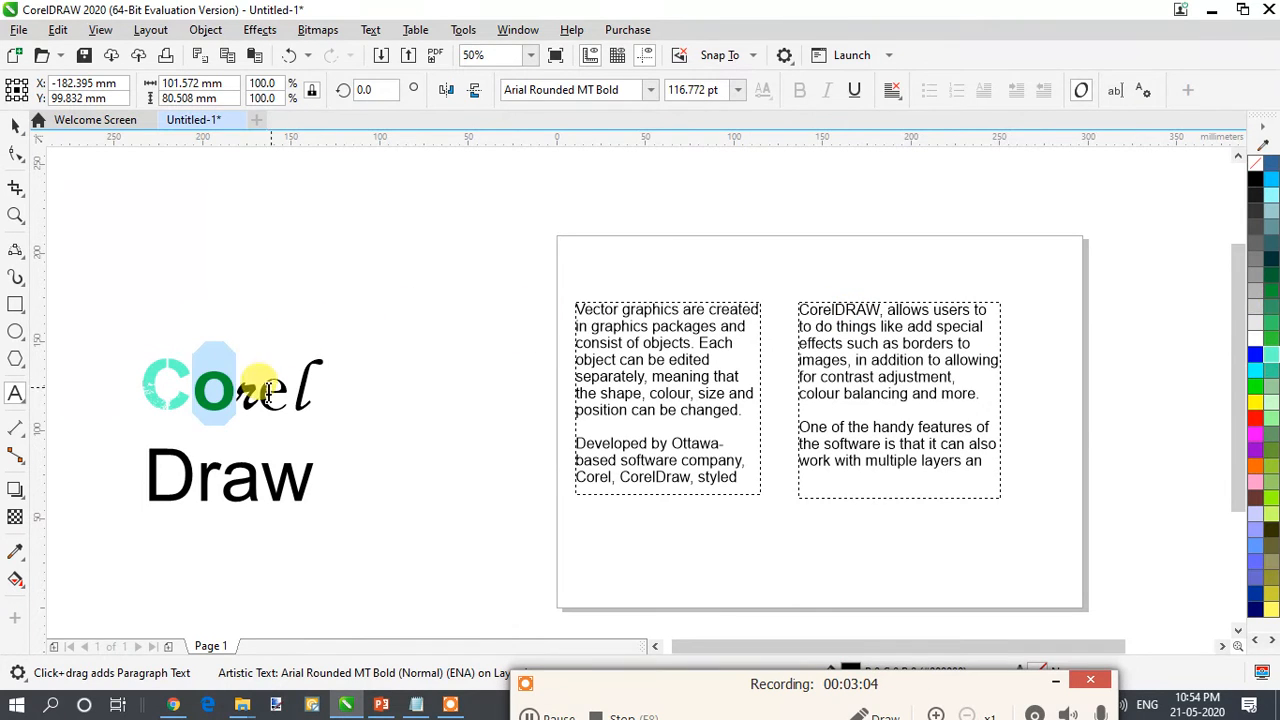
{"action": "mouse_move", "coordinate": [258, 388]}
{"action": "left_mouse_down"}
{"action": "mouse_move", "coordinate": [228, 388]}
{"action": "mouse_move", "coordinate": [258, 383]}
{"action": "left_mouse_up"}
{"action": "left_click", "coordinate": [1266, 523]}
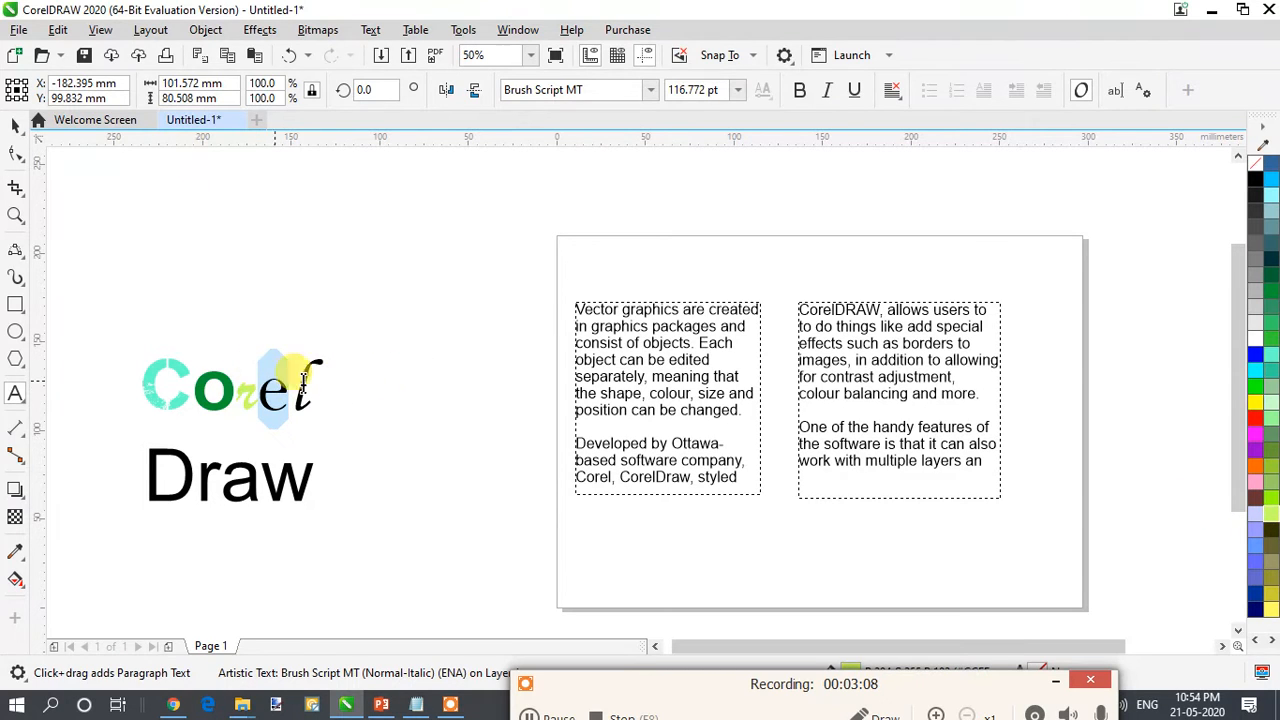
{"action": "left_click", "coordinate": [359, 345]}
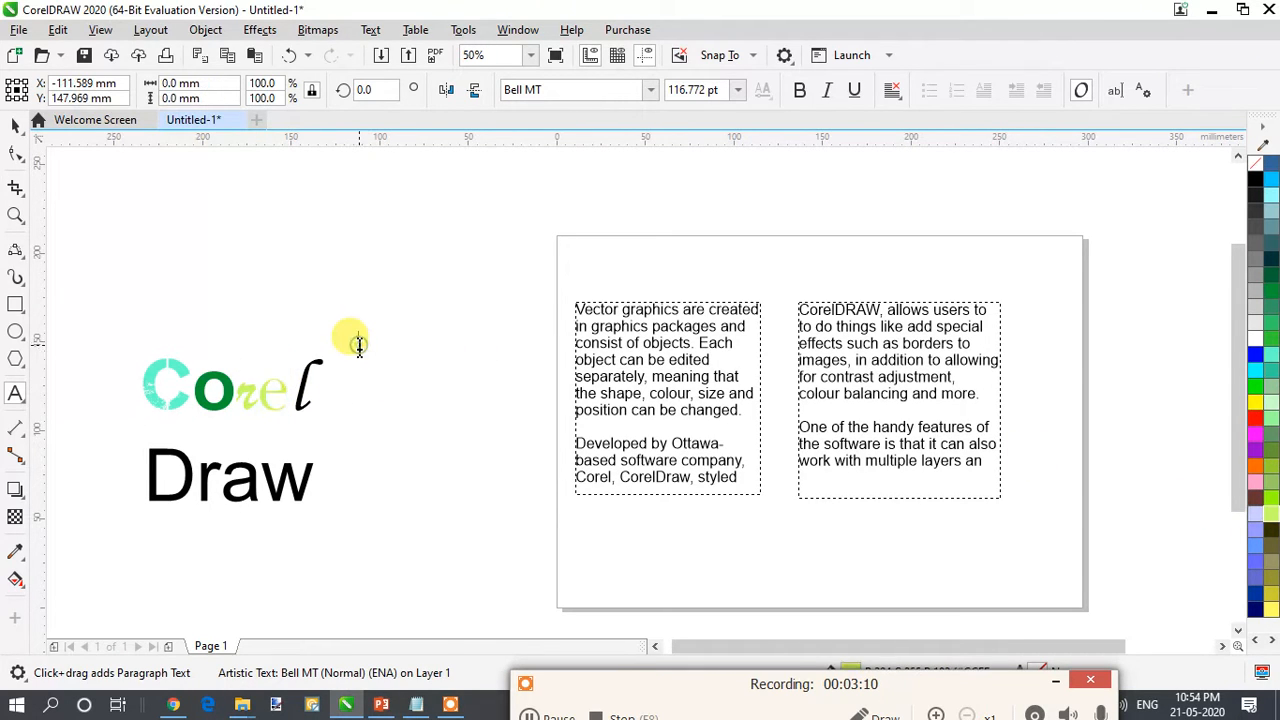
{"action": "left_click_drag", "start_coordinate": [331, 367], "coordinate": [291, 369]}
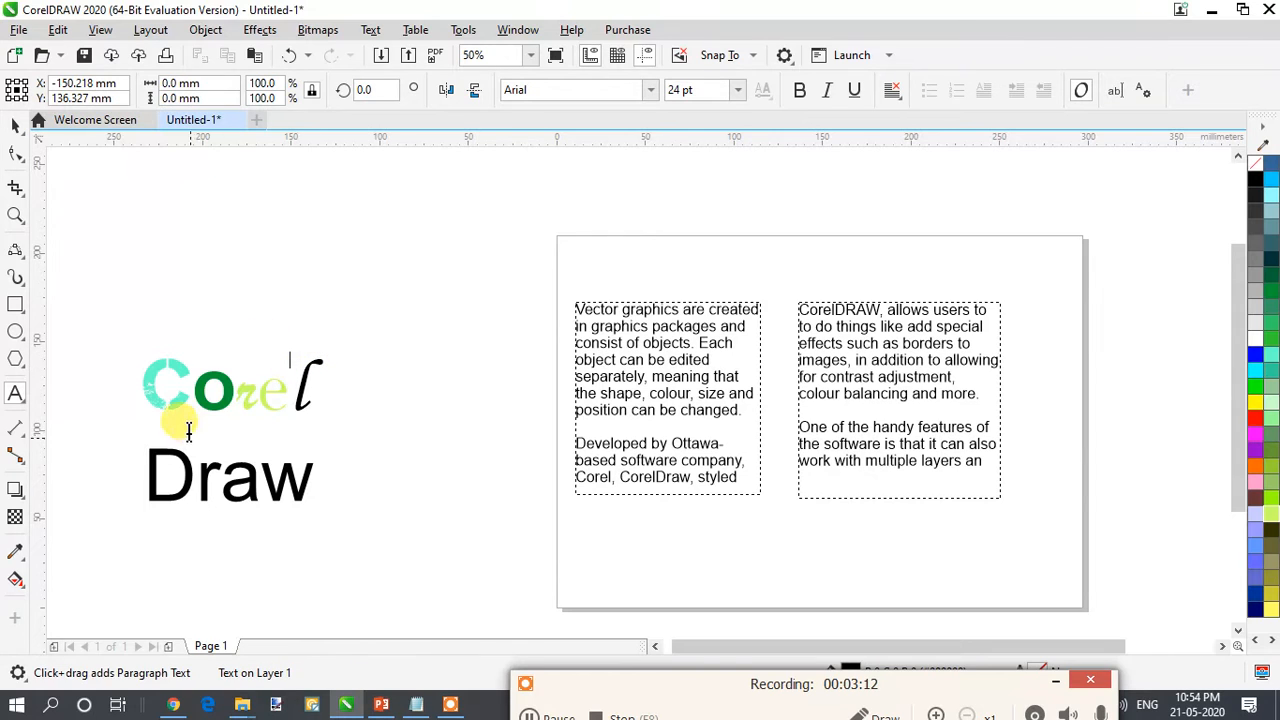
{"action": "left_click", "coordinate": [14, 127]}
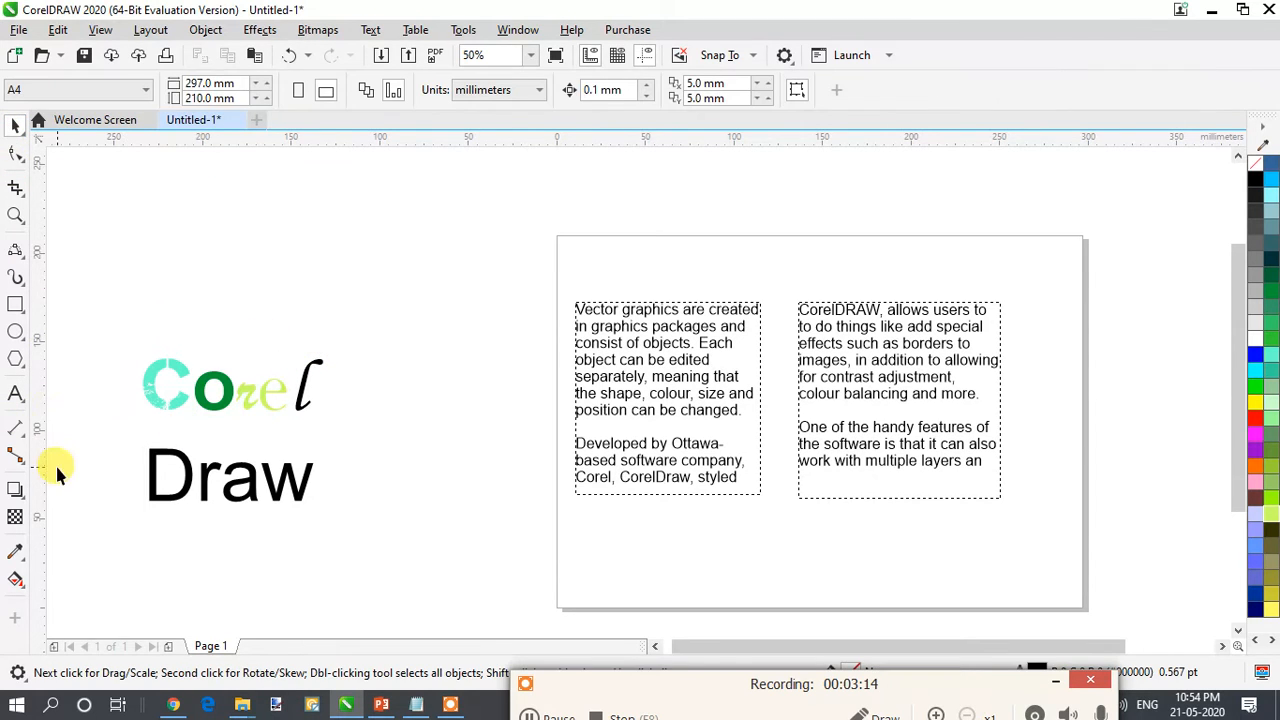
{"action": "left_click_drag", "start_coordinate": [57, 451], "coordinate": [319, 528]}
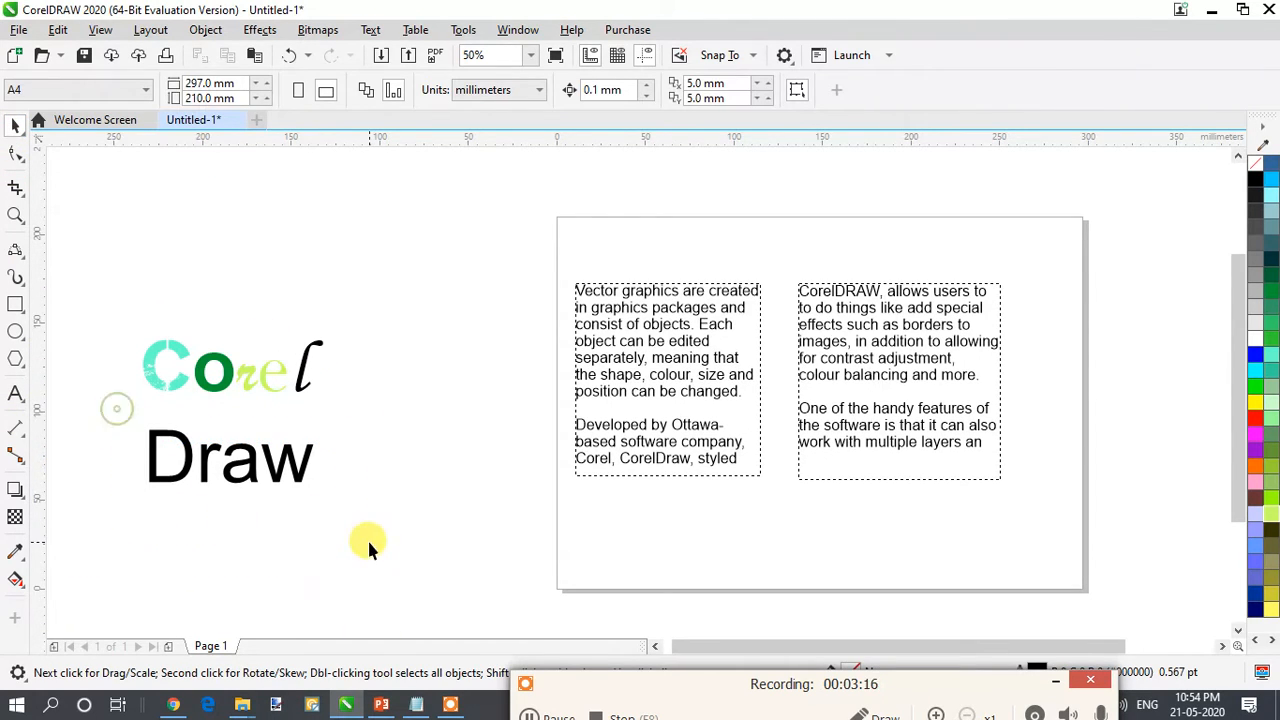
{"action": "left_click", "coordinate": [383, 437]}
- Delete the second line "Draw" from the artistic text, keeping only the word "Corel"
{"action": "left_click", "coordinate": [16, 394]}
{"action": "left_click", "coordinate": [310, 452]}
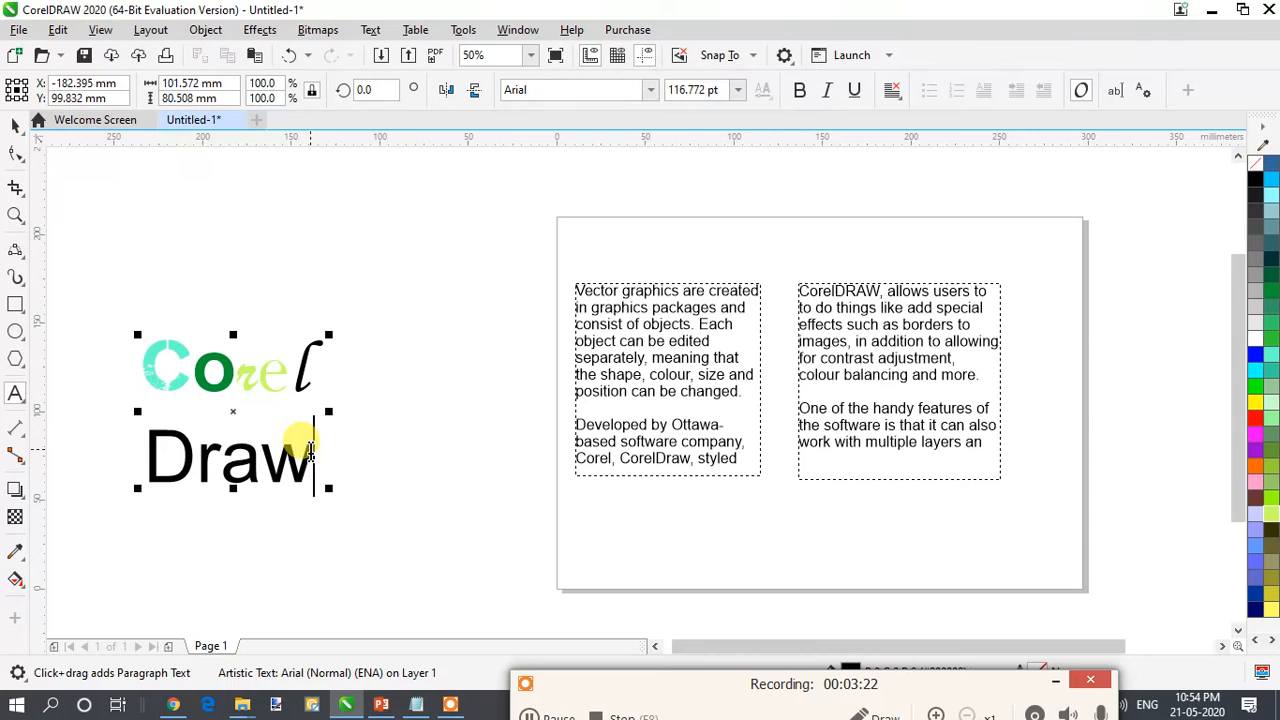
{"action": "key", "text": "BackSpace"}
{"action": "key", "text": "BackSpace"}
{"action": "key", "text": "BackSpace"}
{"action": "key", "text": "BackSpace"}
{"action": "key", "text": "BackSpace"}
{"action": "key", "text": "BackSpace"}
{"action": "key", "text": "BackSpace"}
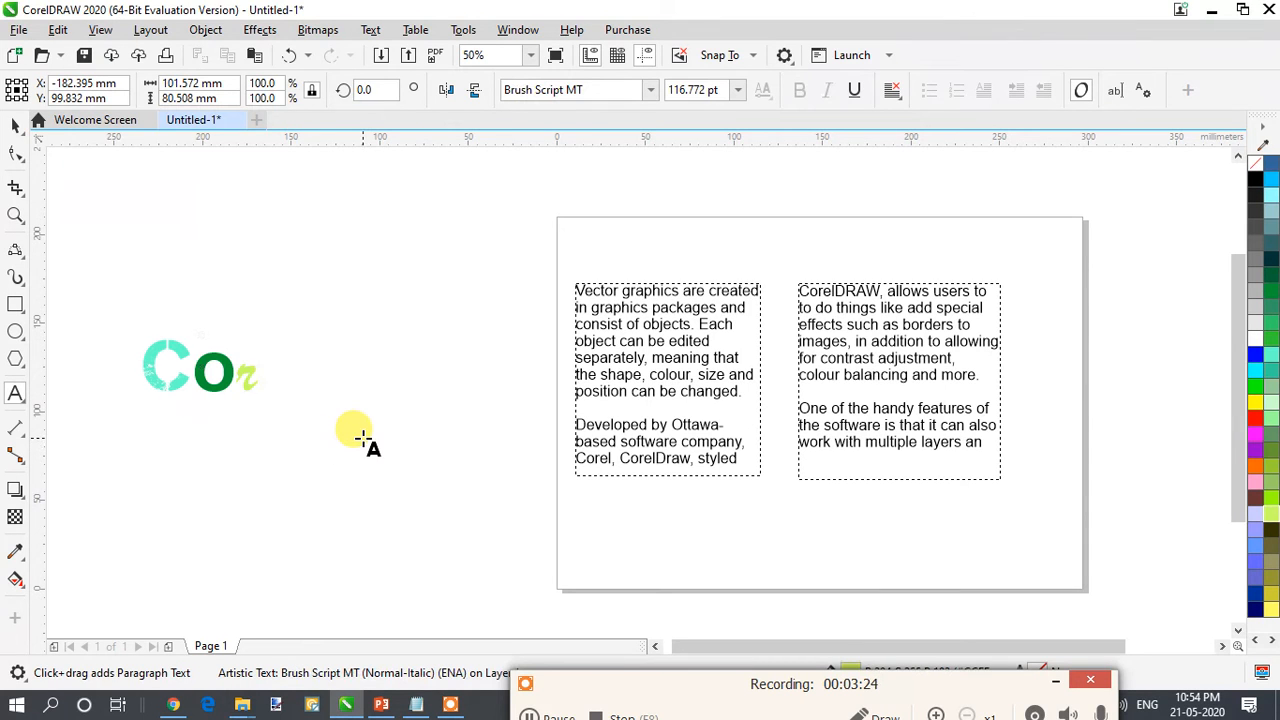
{"action": "key", "text": "ctrl+z"}
{"action": "key", "text": "BackSpace"}
{"action": "key", "text": "BackSpace"}
{"action": "key", "text": "BackSpace"}
{"action": "key", "text": "BackSpace"}
{"action": "key", "text": "BackSpace"}
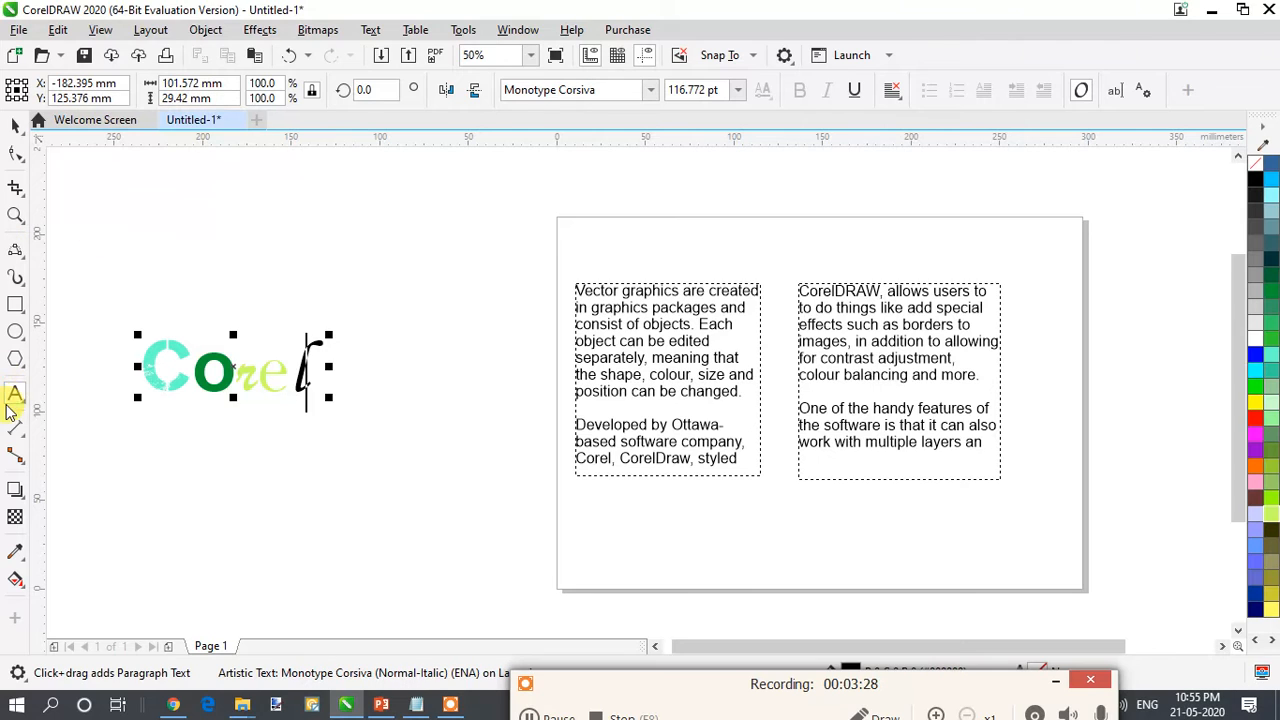
- Add the separate artistic text "DRaW" in the empty area below "Corel", beside the page
{"action": "left_click", "coordinate": [381, 531]}
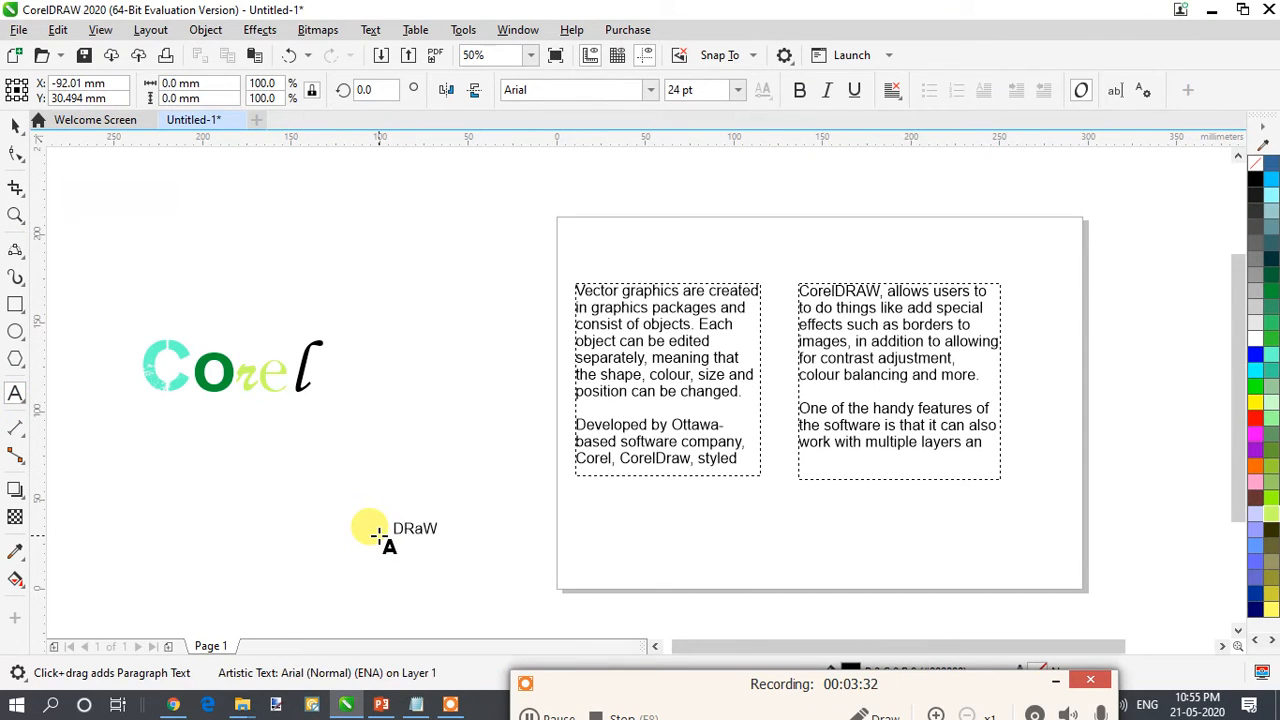
{"action": "left_click", "coordinate": [440, 528]}
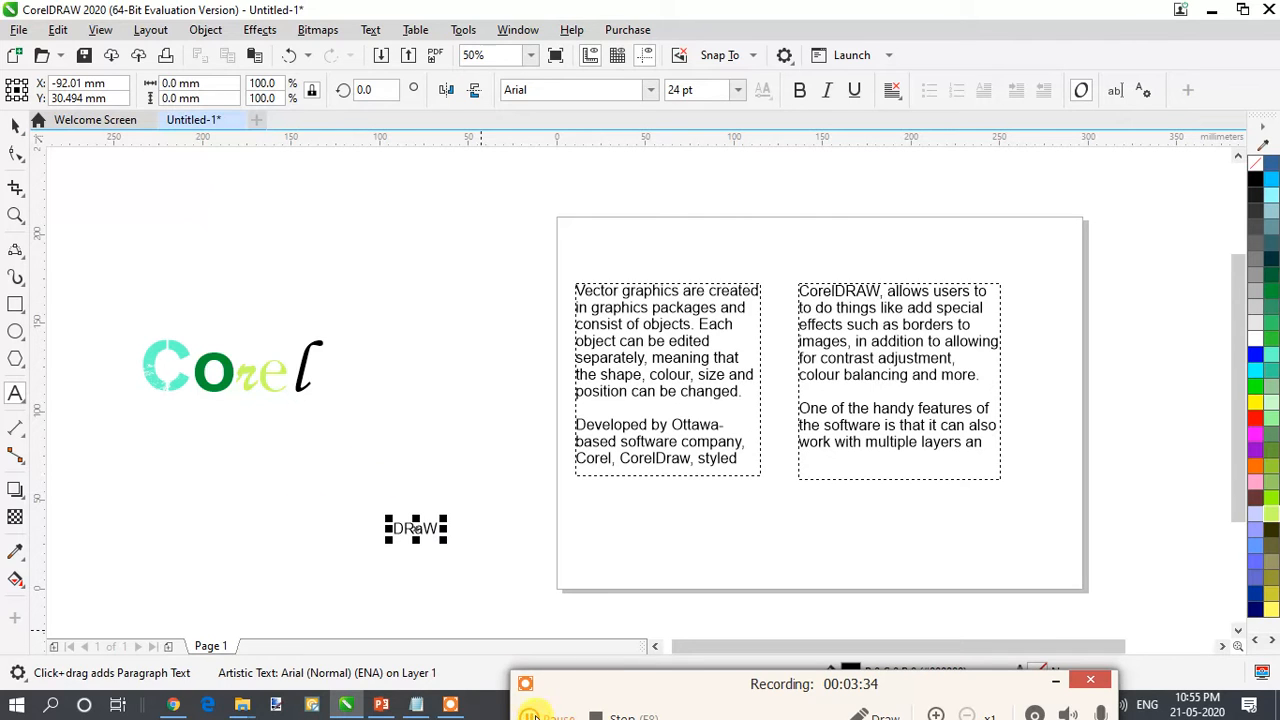
{"action": "left_click", "coordinate": [537, 709]}
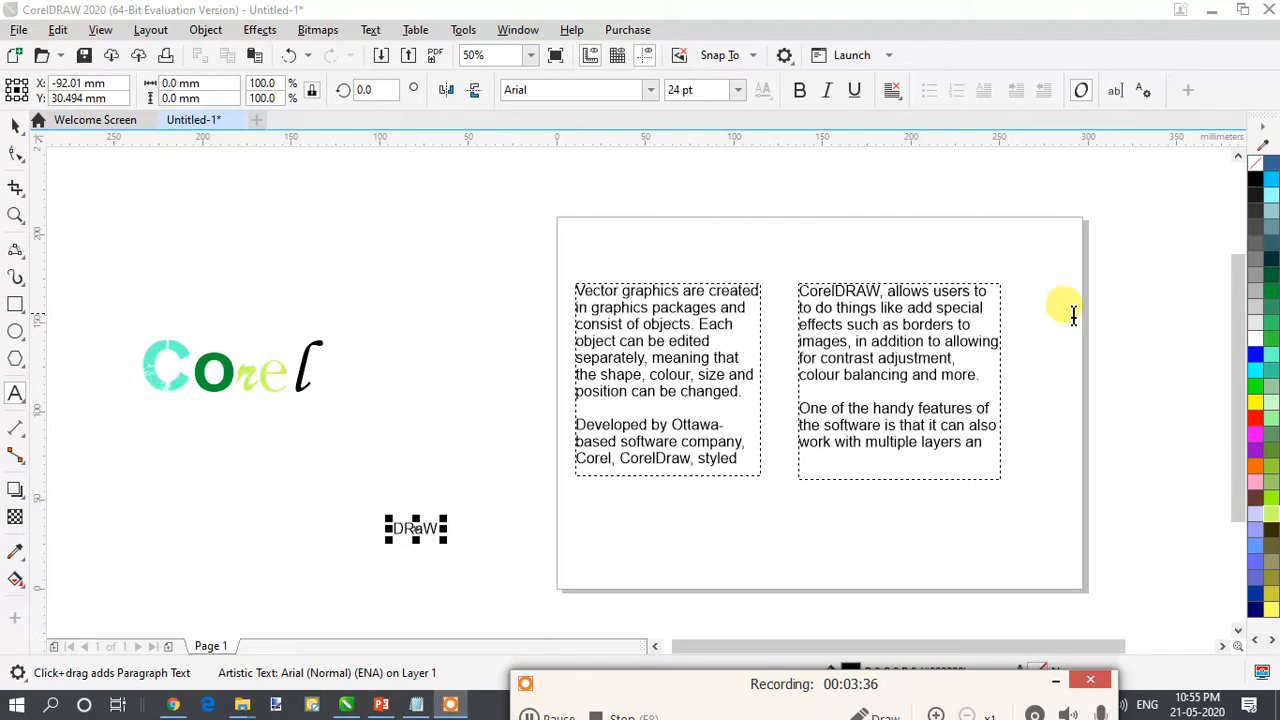
- Enlarge the "DRaW" text to about 192 mm wide and place it beneath "Corel", clear of the page
{"action": "mouse_move", "coordinate": [444, 540]}
{"action": "left_mouse_down"}
{"action": "mouse_move", "coordinate": [638, 664]}
{"action": "mouse_move", "coordinate": [591, 551]}
{"action": "left_mouse_up"}
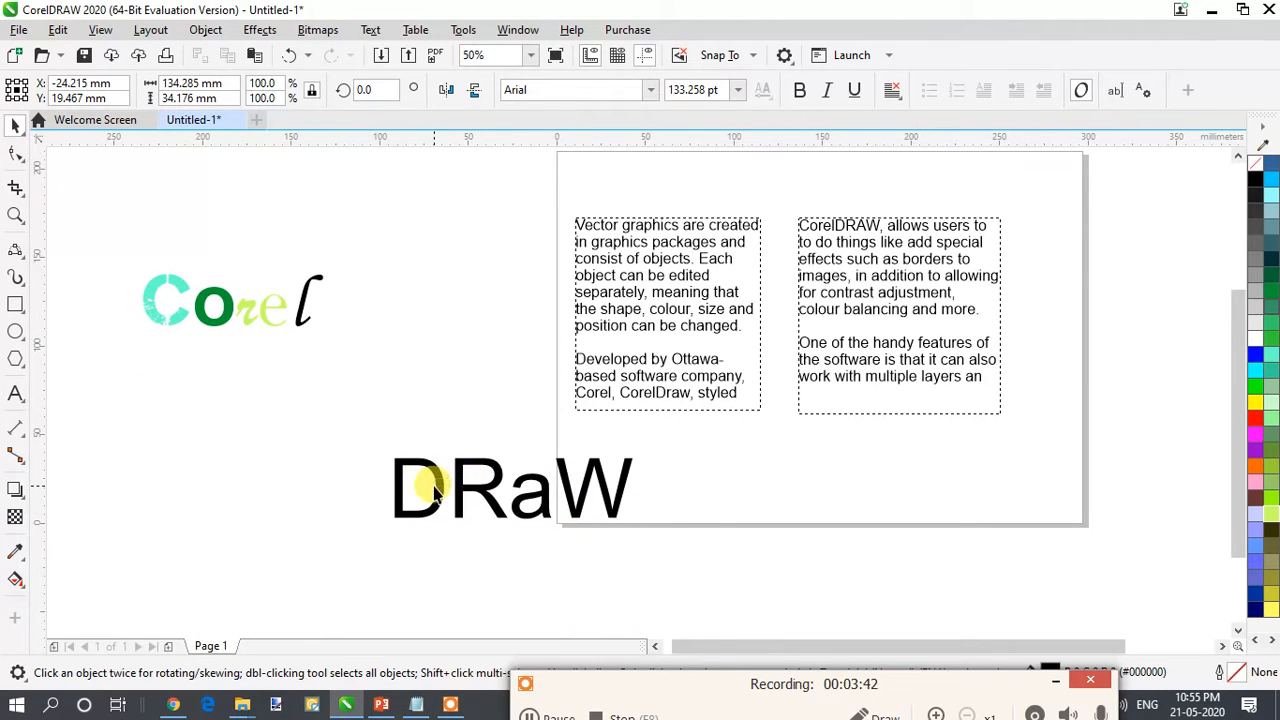
{"action": "left_click_drag", "start_coordinate": [435, 488], "coordinate": [295, 480]}
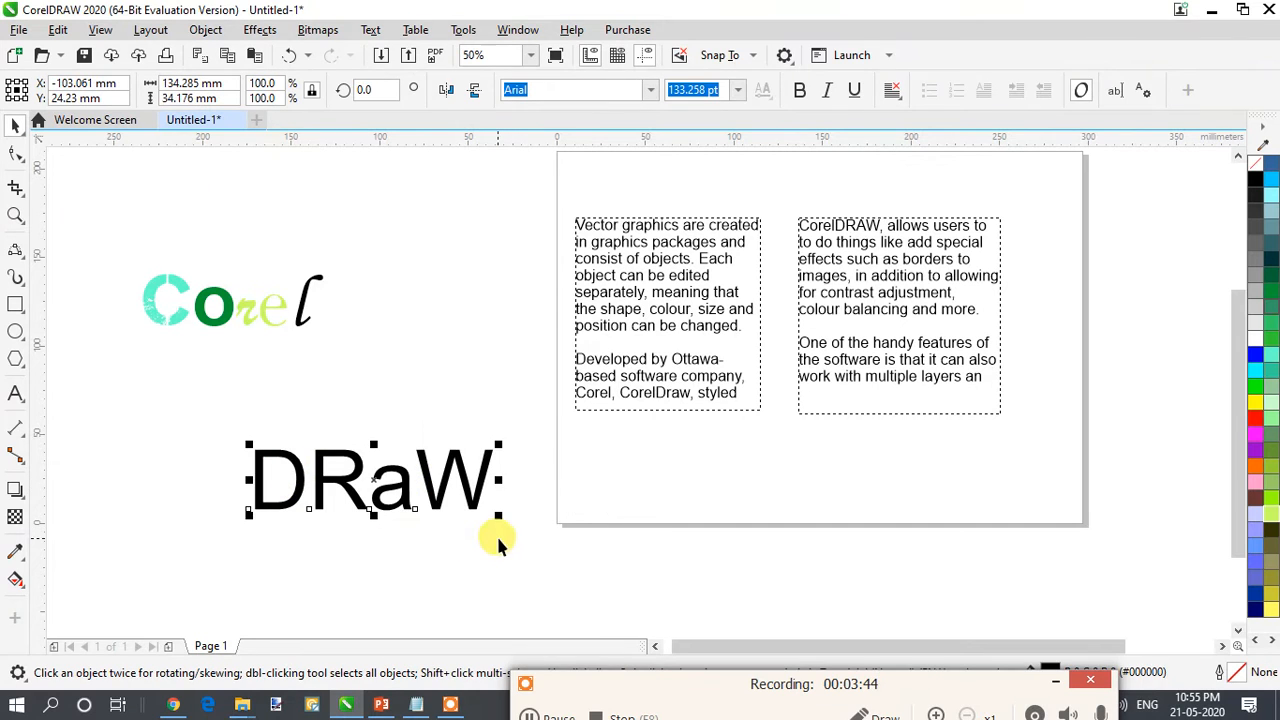
{"action": "mouse_move", "coordinate": [497, 511]}
{"action": "left_mouse_down"}
{"action": "mouse_move", "coordinate": [603, 566]}
{"action": "mouse_move", "coordinate": [571, 486]}
{"action": "mouse_move", "coordinate": [577, 495]}
{"action": "mouse_move", "coordinate": [457, 463]}
{"action": "left_mouse_up"}
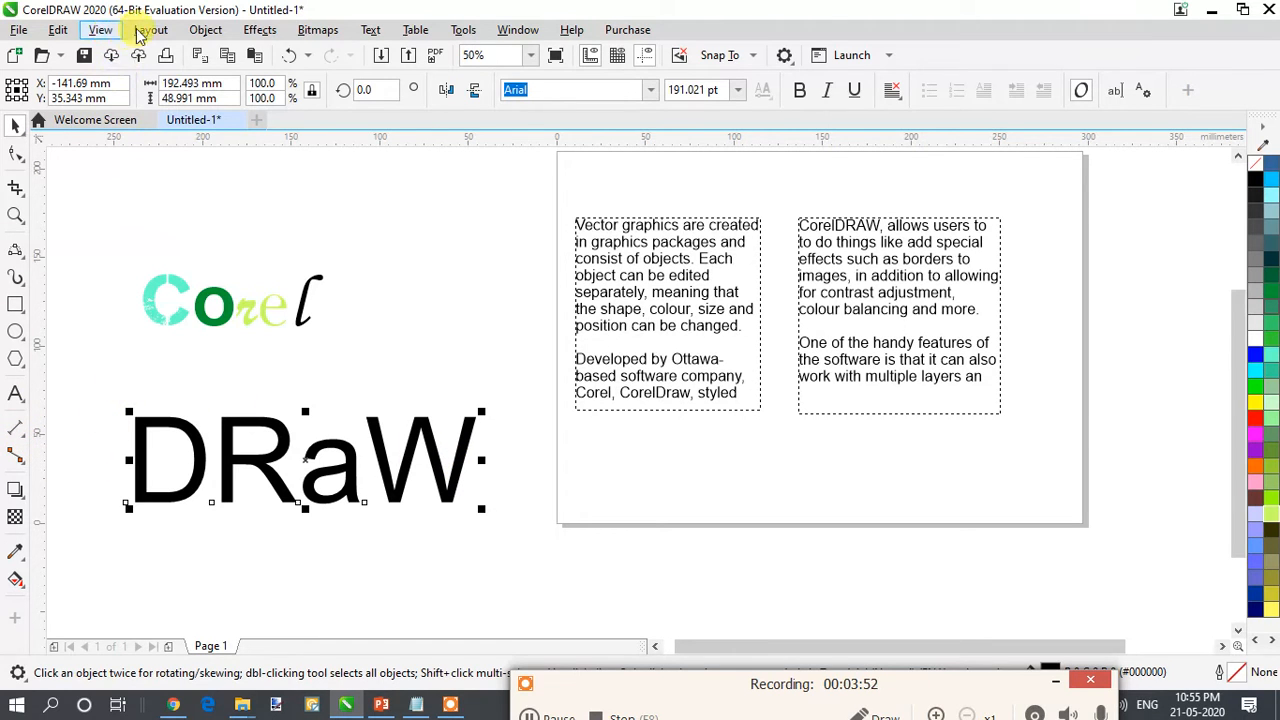
- Break the "DRaW" artistic text apart into single letters and move the "D" and "R" down to different heights
{"action": "left_click", "coordinate": [205, 29]}
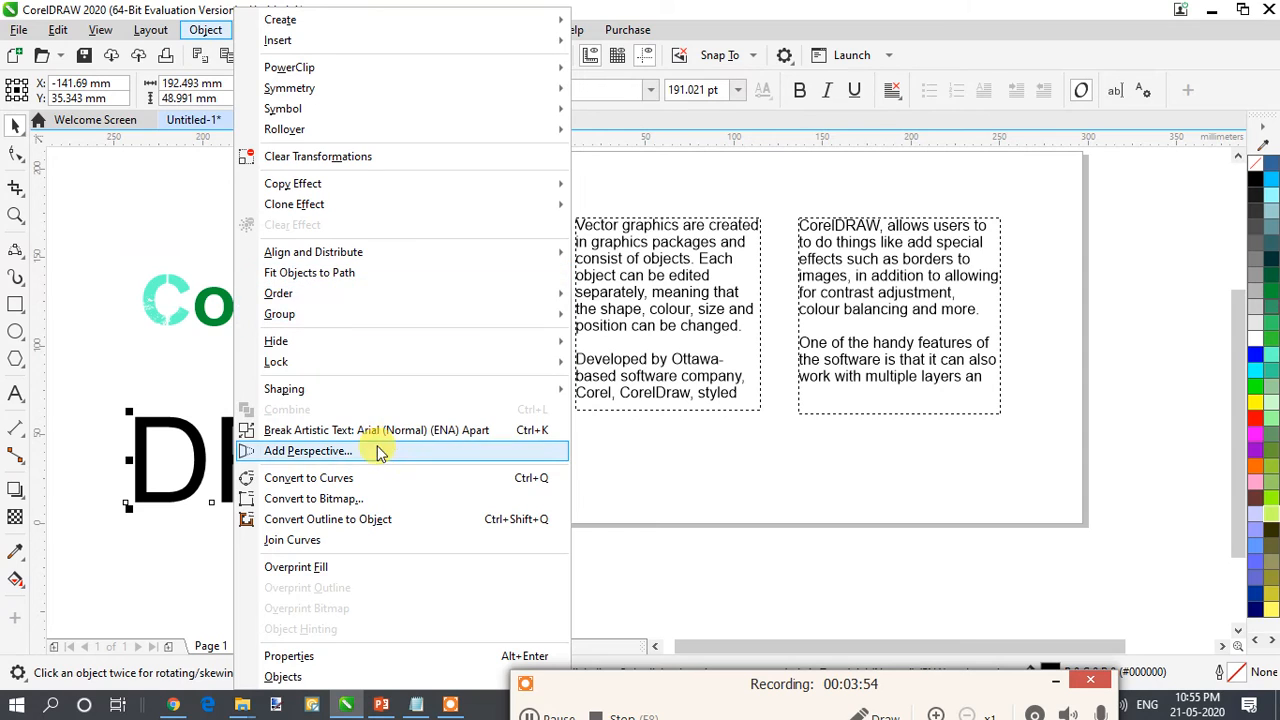
{"action": "left_click", "coordinate": [371, 430]}
{"action": "left_click_drag", "start_coordinate": [184, 447], "coordinate": [203, 538]}
{"action": "left_click_drag", "start_coordinate": [243, 450], "coordinate": [250, 468]}
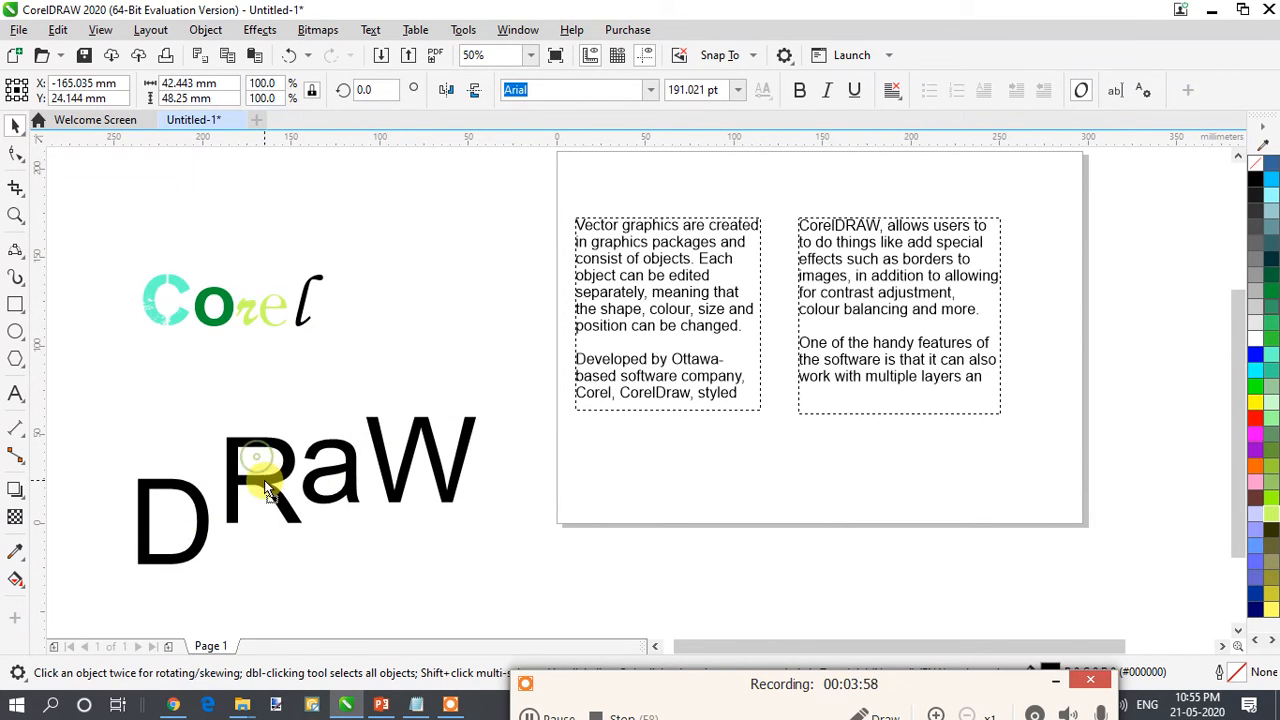
- Move the separated letter "a" down to about Y 1 mm and the letter "W" to about Y 12 mm
{"action": "double_click", "coordinate": [336, 475]}
{"action": "left_click", "coordinate": [330, 451]}
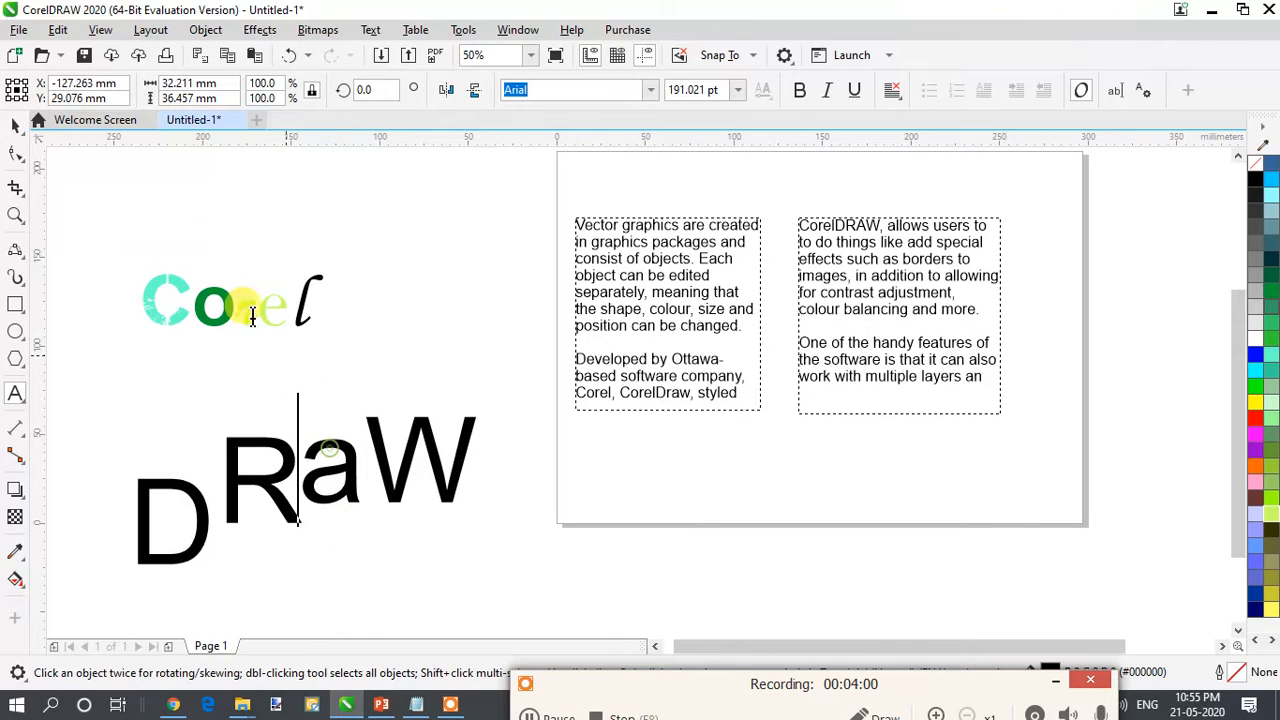
{"action": "left_click", "coordinate": [15, 124]}
{"action": "left_click_drag", "start_coordinate": [352, 471], "coordinate": [355, 518]}
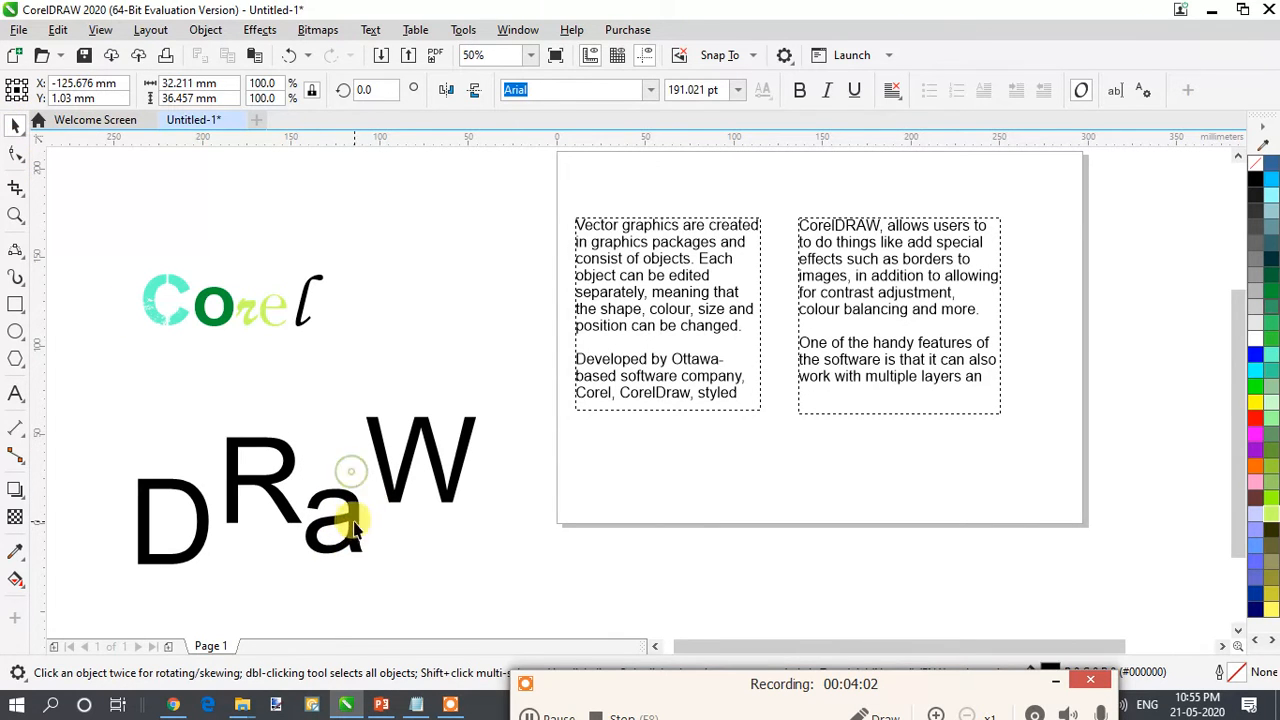
{"action": "left_click_drag", "start_coordinate": [422, 426], "coordinate": [421, 471]}
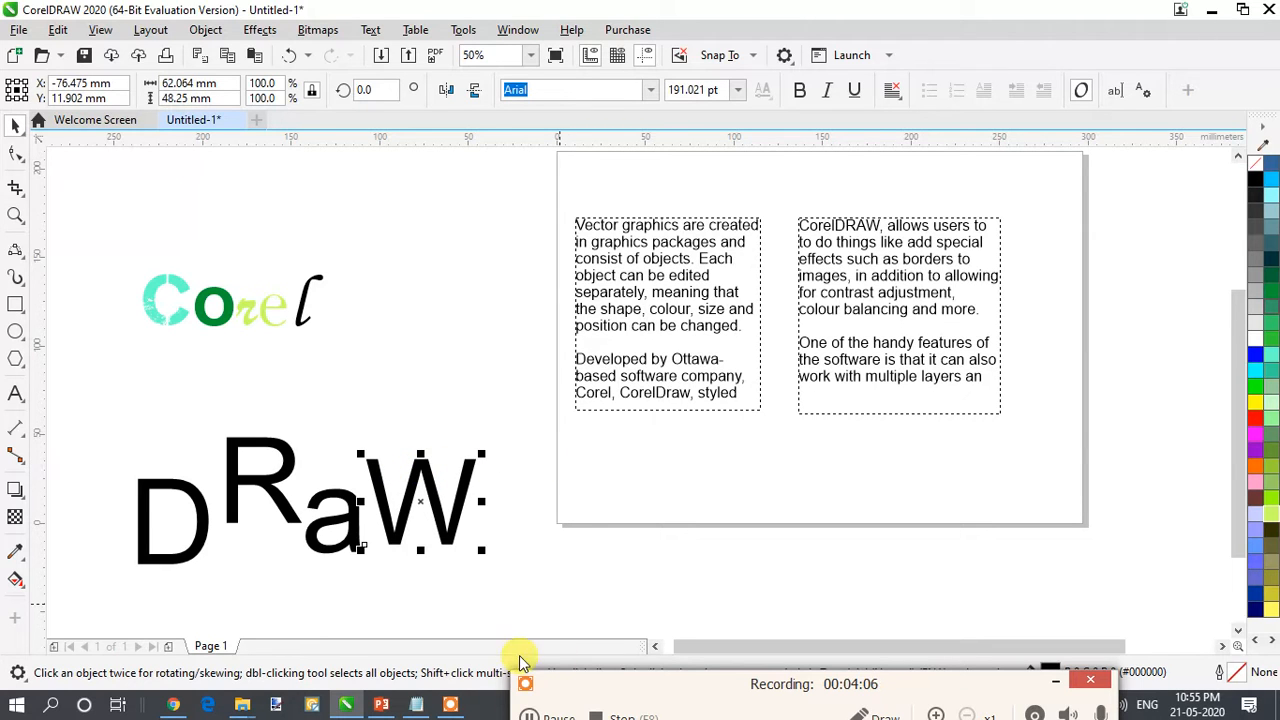
- Create a new blank landscape A4 document with the default settings
{"action": "left_click", "coordinate": [545, 708]}
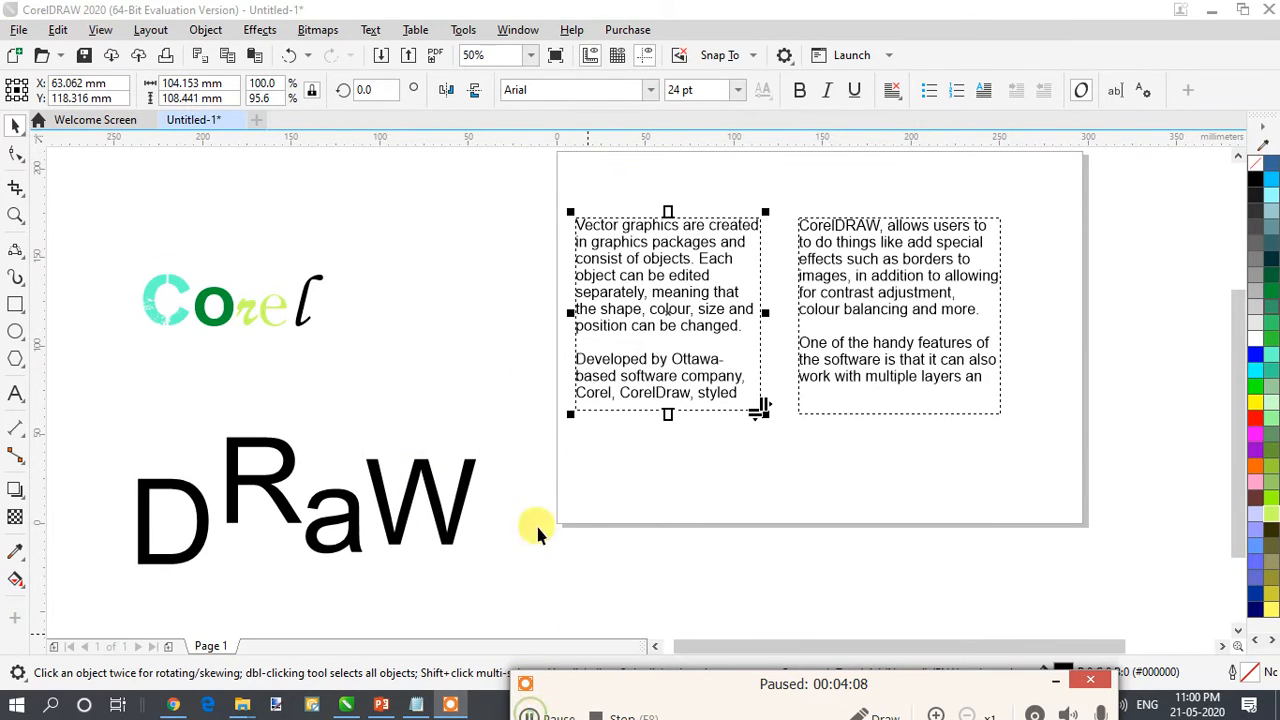
{"action": "left_click", "coordinate": [257, 120]}
{"action": "left_click", "coordinate": [700, 530]}
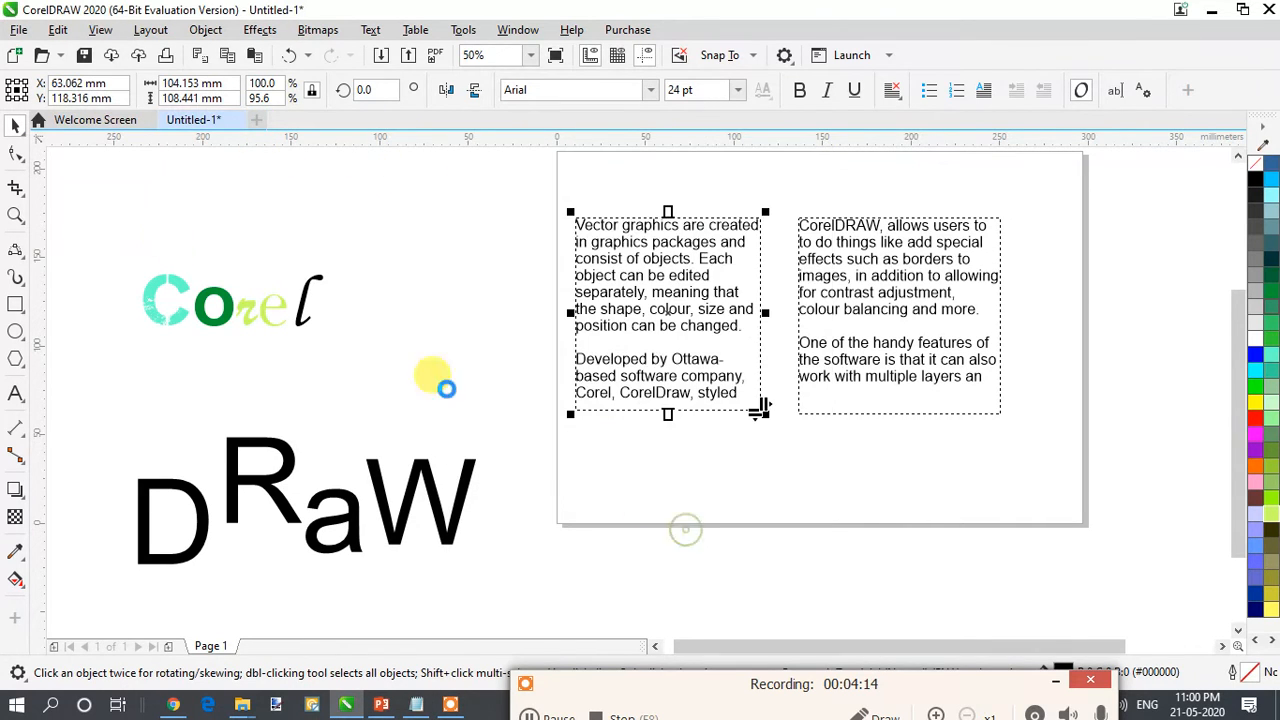
- Draw a paragraph text frame over the page and narrow it to about 365 mm wide by 233 mm high
{"action": "left_click", "coordinate": [24, 400]}
{"action": "left_click_drag", "start_coordinate": [263, 191], "coordinate": [1042, 596]}
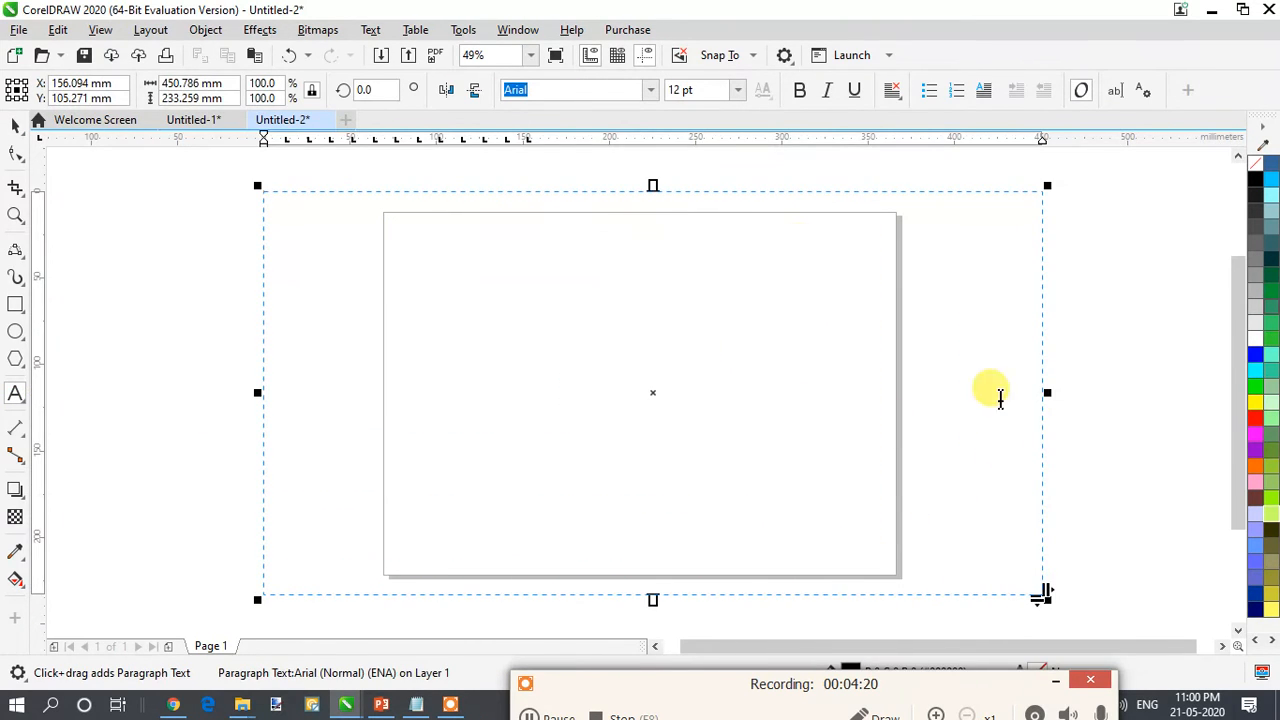
{"action": "left_click_drag", "start_coordinate": [1047, 394], "coordinate": [898, 378]}
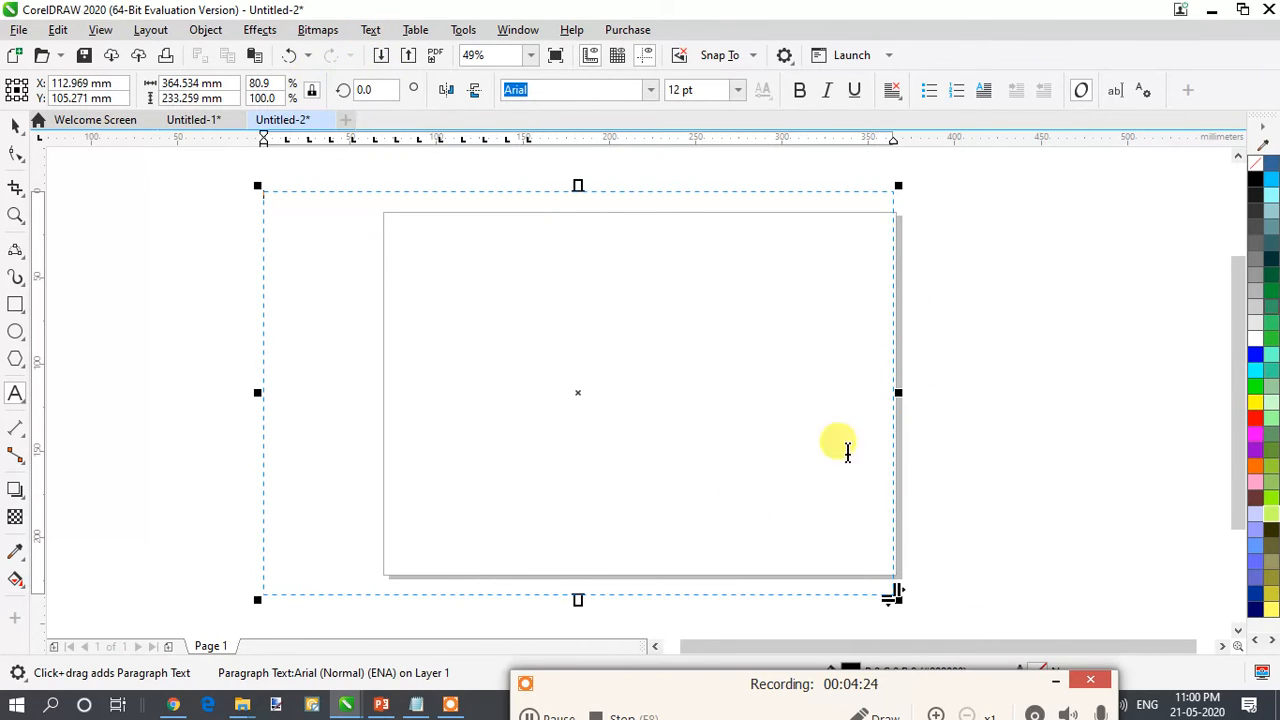
- Set the frame's text size to 36 pt and try it with a line of filler letters, clearing them again
{"action": "type", "text": "fgngn"}
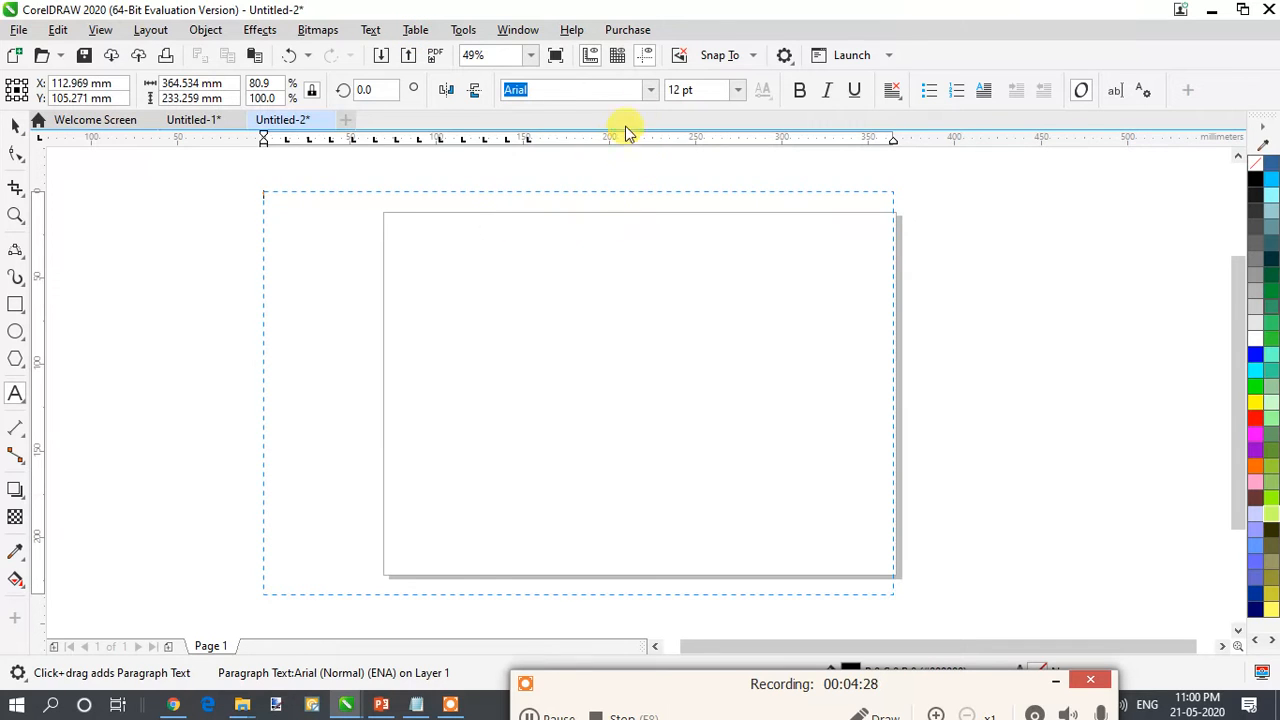
{"action": "left_click", "coordinate": [740, 91]}
{"action": "left_click", "coordinate": [727, 319]}
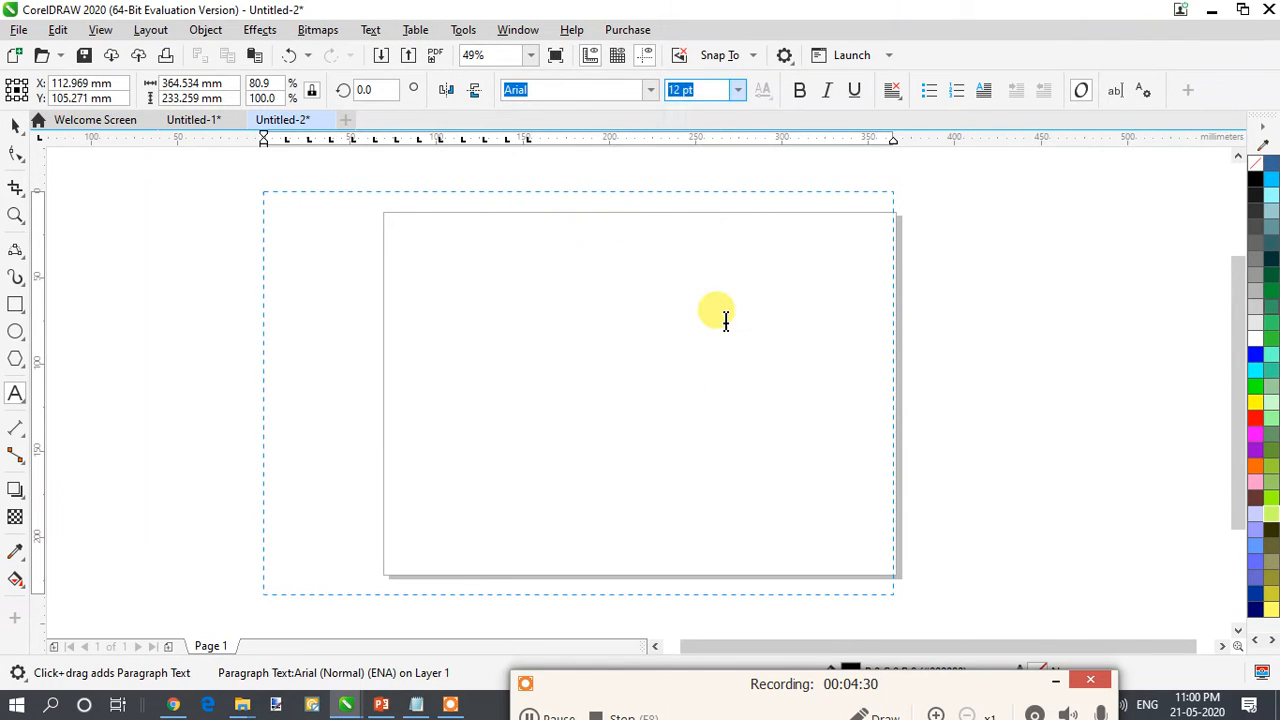
{"action": "type", "text": "fghfghgfhdfgdfd"}
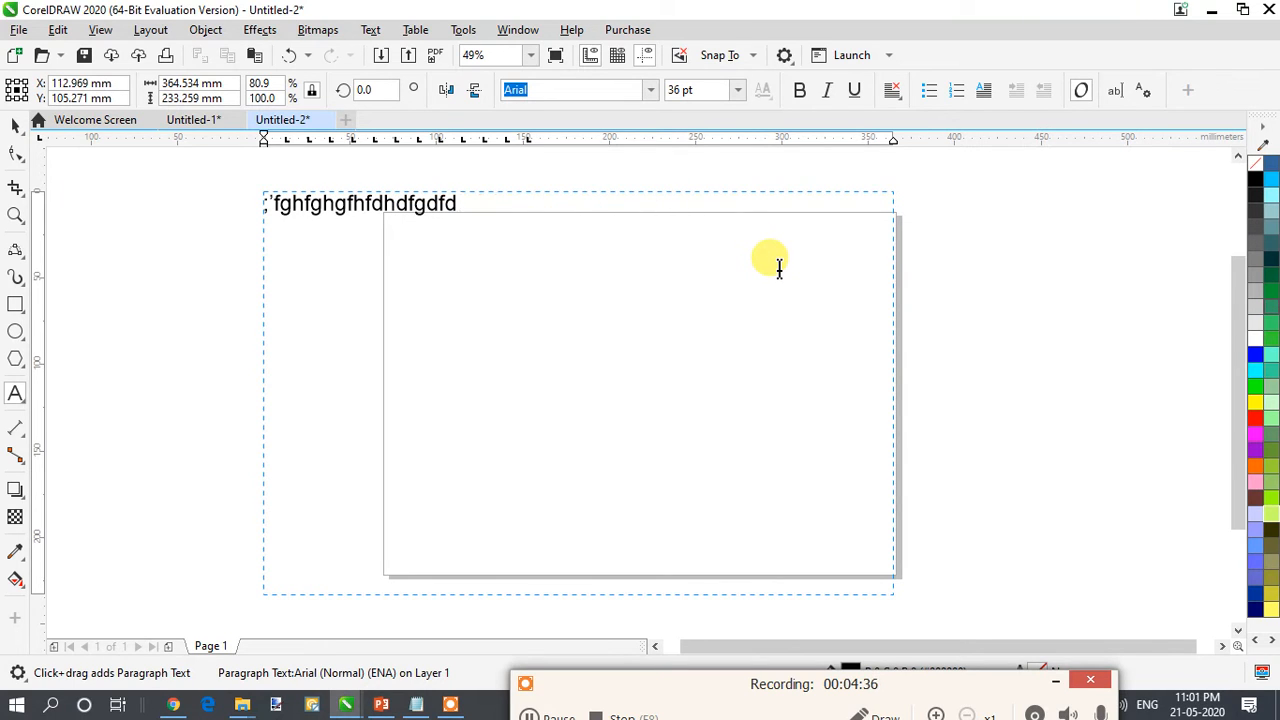
{"action": "key", "text": "BackSpace"}
{"action": "key", "text": "Escape"}
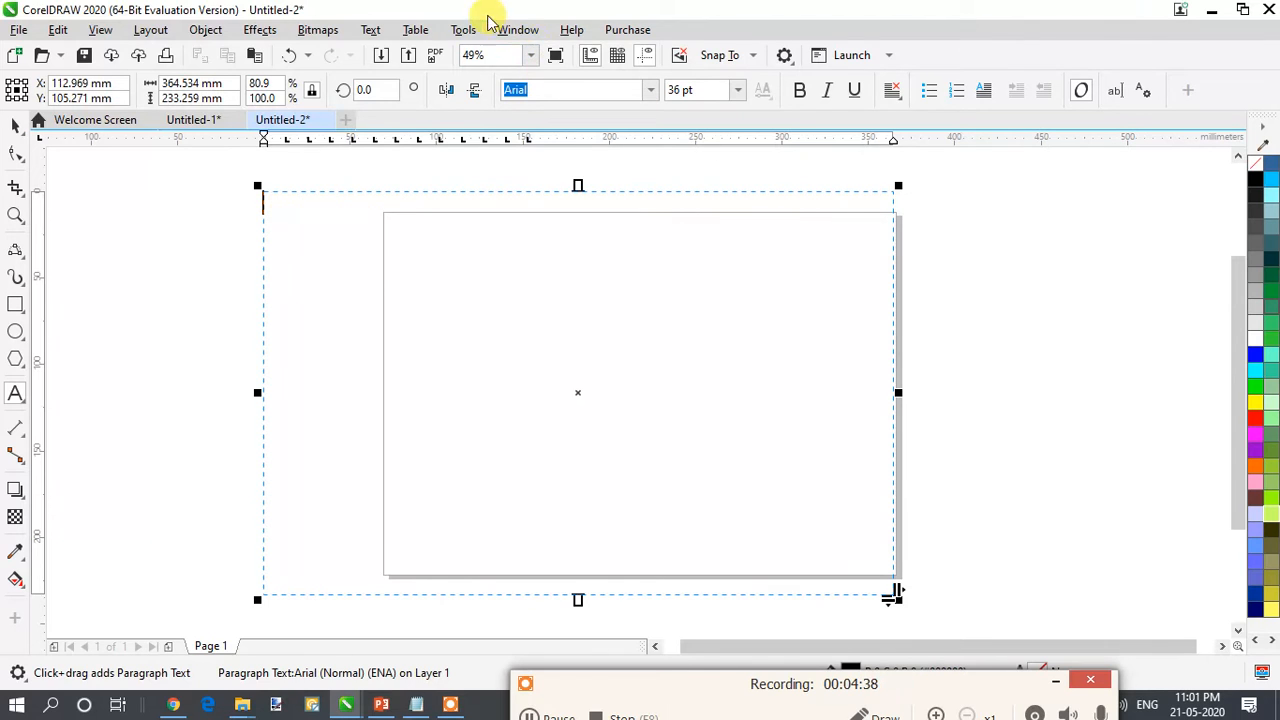
- Divide the paragraph text frame into three equal-width columns while maintaining the current frame width
{"action": "left_click", "coordinate": [371, 29]}
{"action": "left_click", "coordinate": [466, 73]}
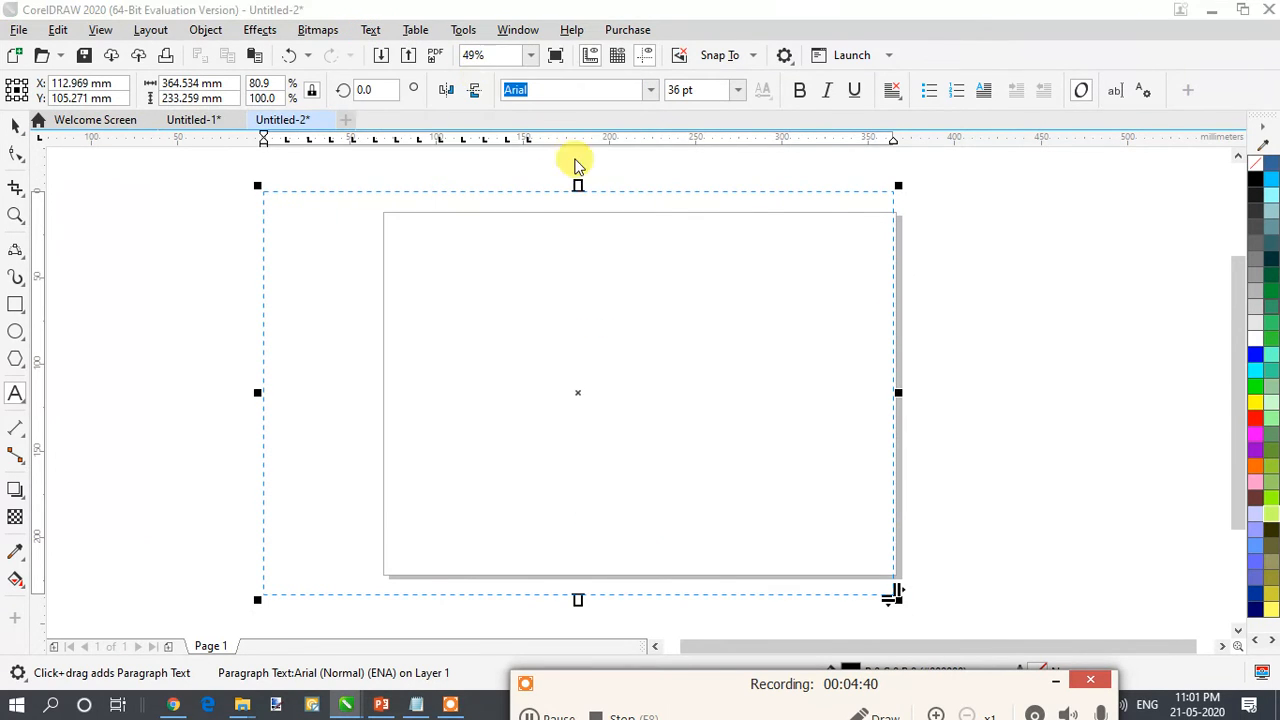
{"action": "left_click", "coordinate": [549, 221]}
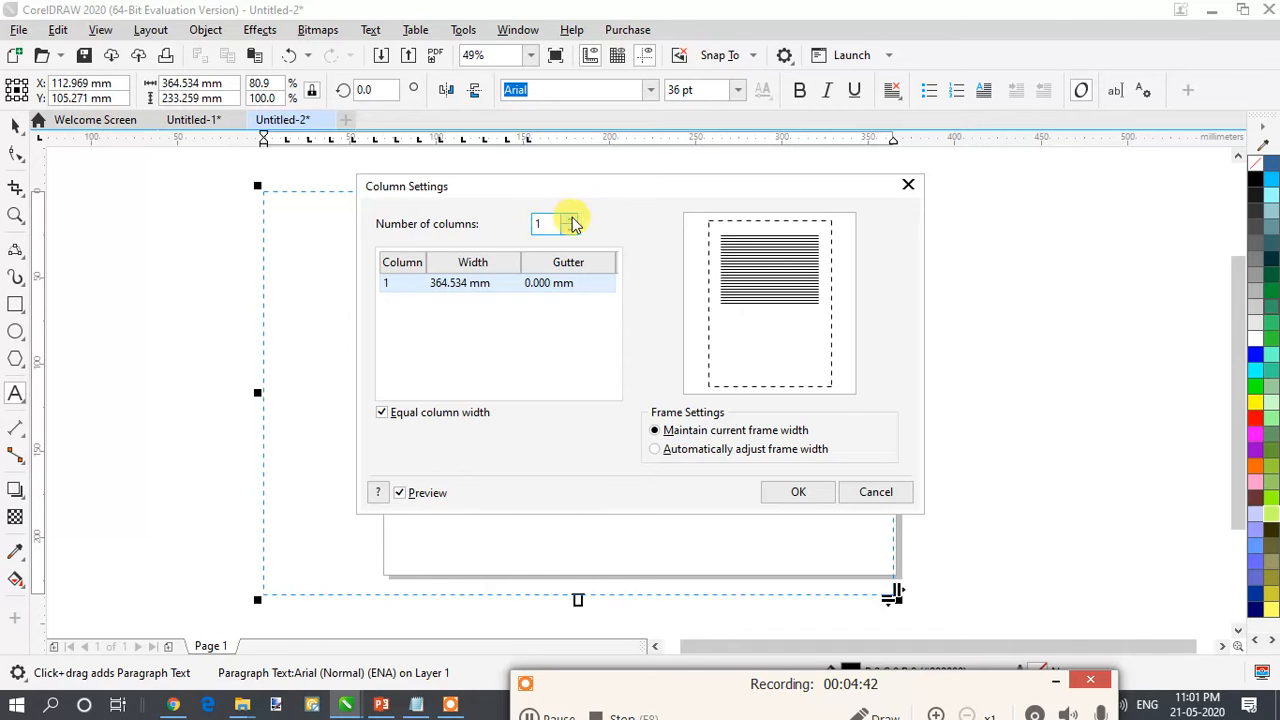
{"action": "left_click", "coordinate": [570, 220]}
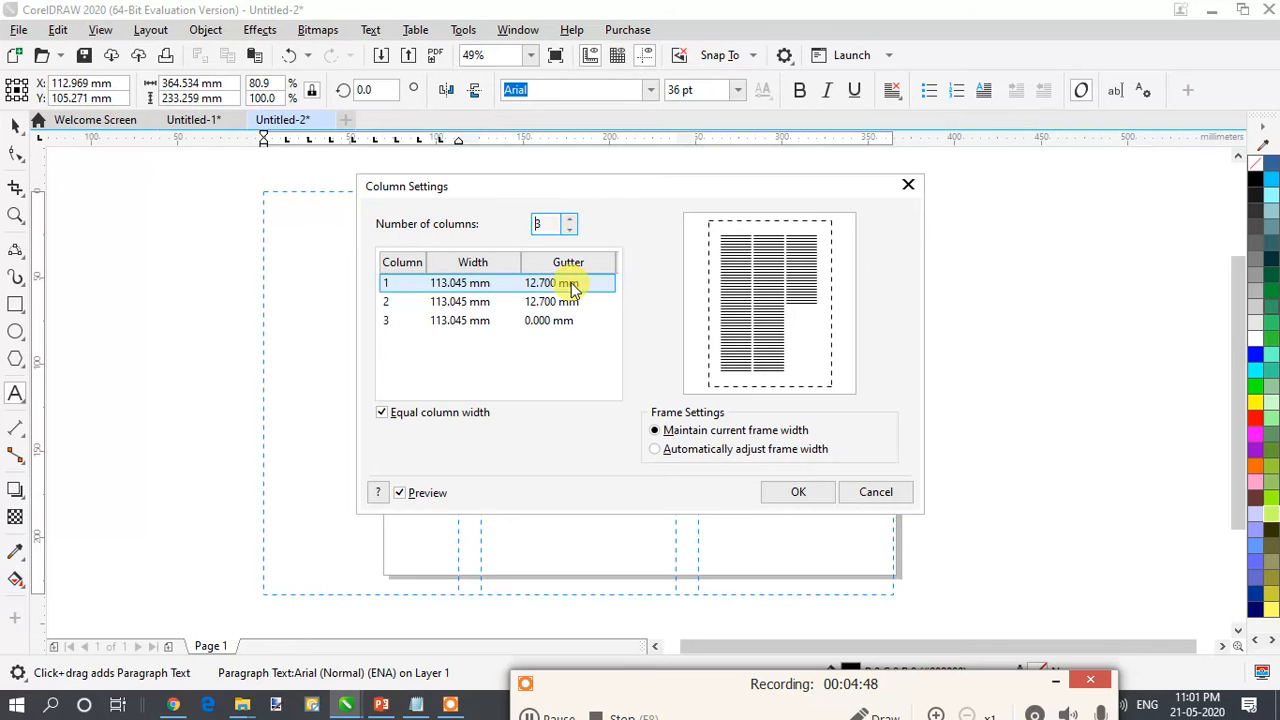
{"action": "left_click_drag", "start_coordinate": [600, 192], "coordinate": [608, 308]}
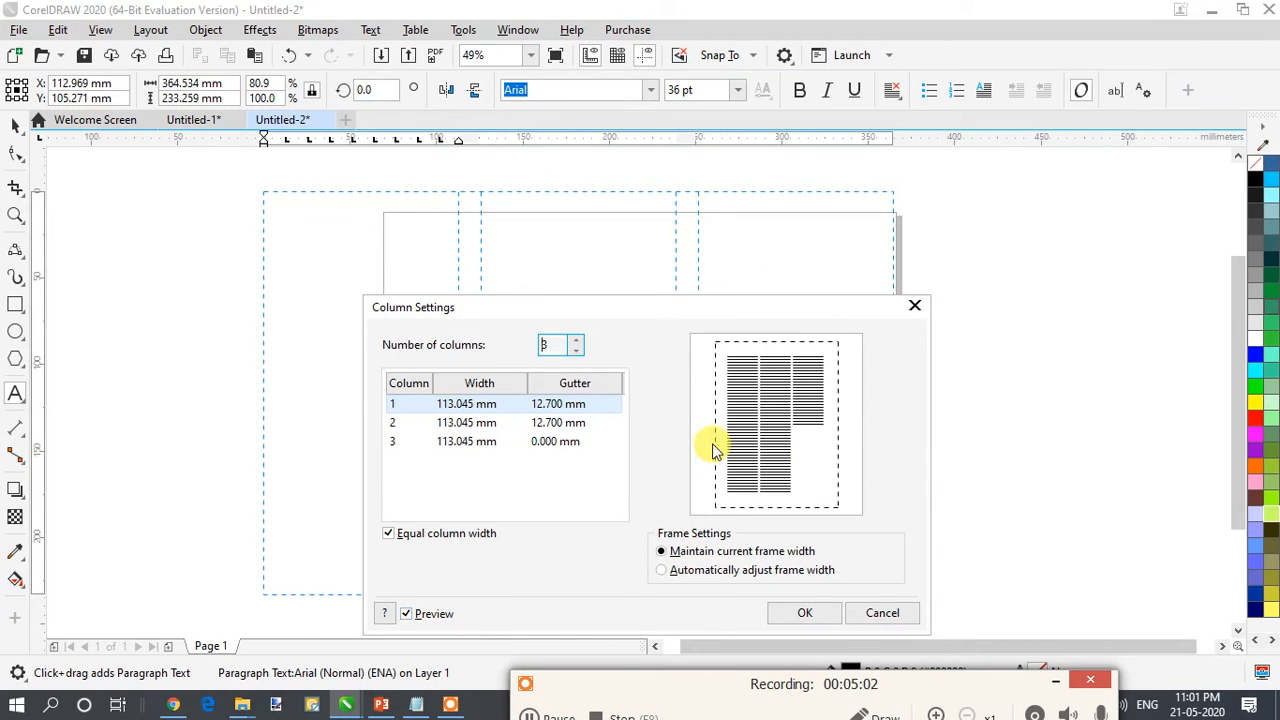
{"action": "left_click", "coordinate": [810, 607]}
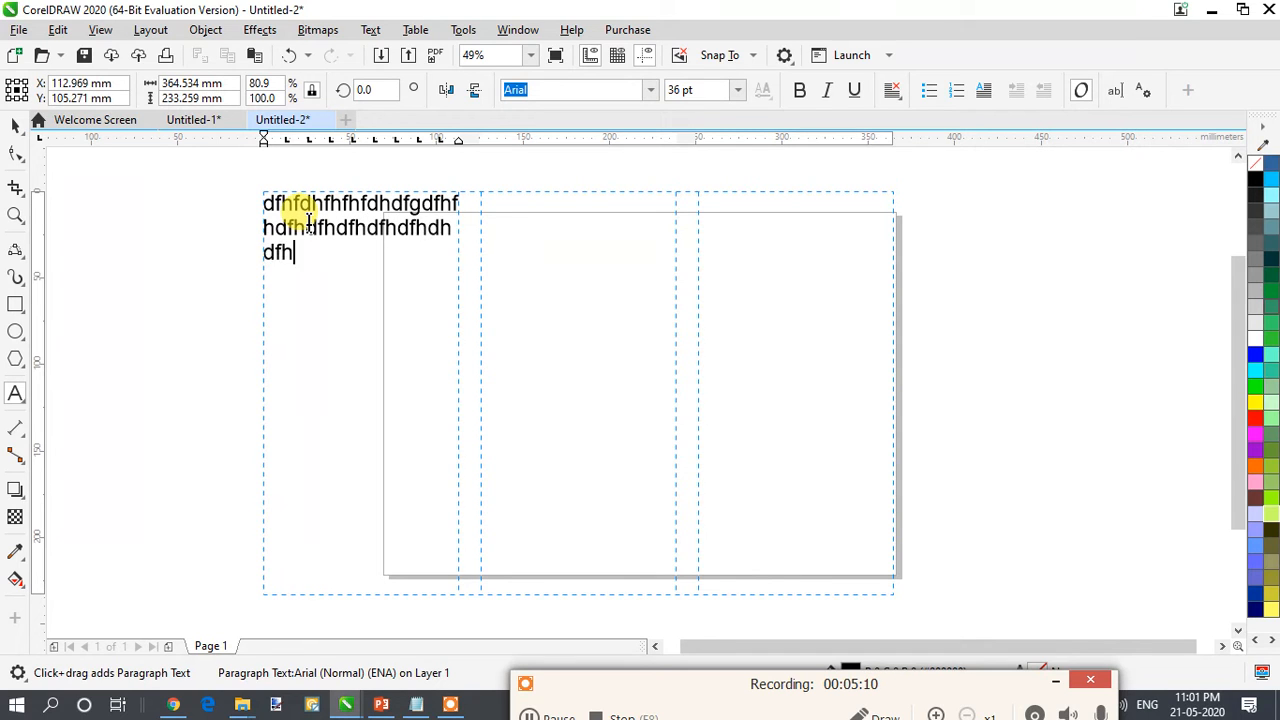
- Enter filler text in the first column until it runs onto a fourth line
{"action": "type", "text": "fdhfddhd"}
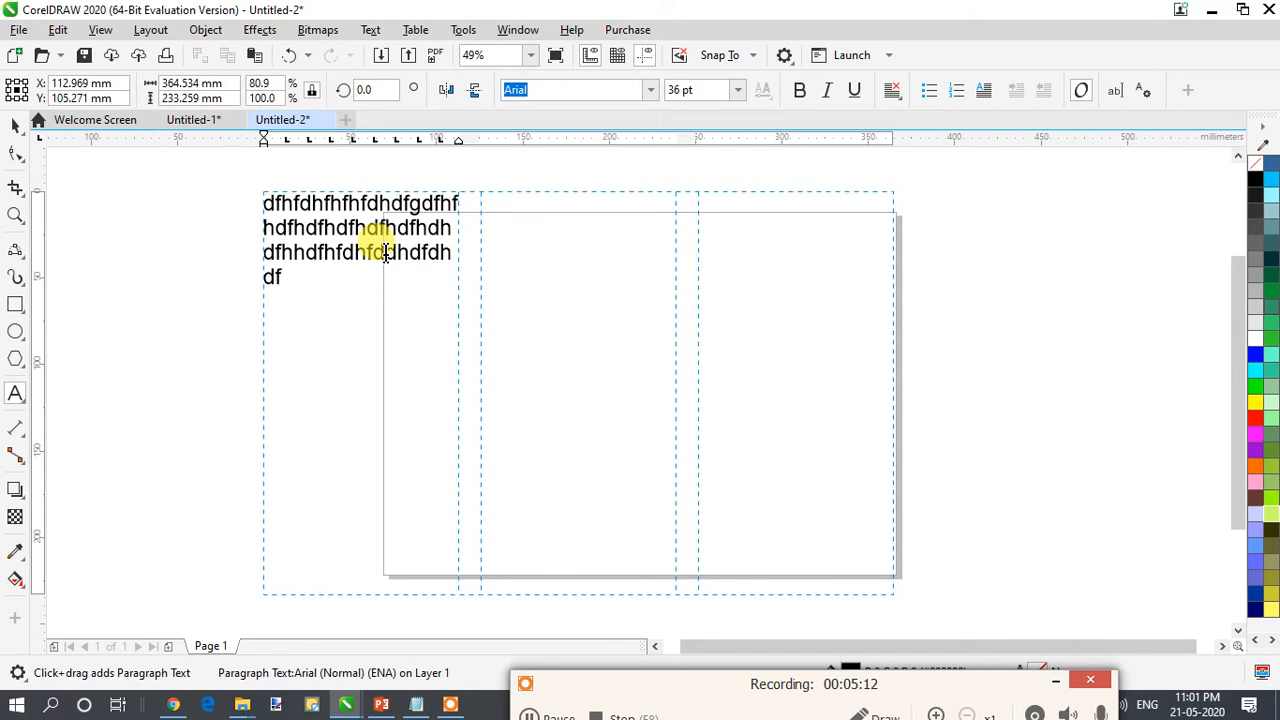
{"action": "type", "text": "fdh"}
{"action": "key", "text": "ctrl+a"}
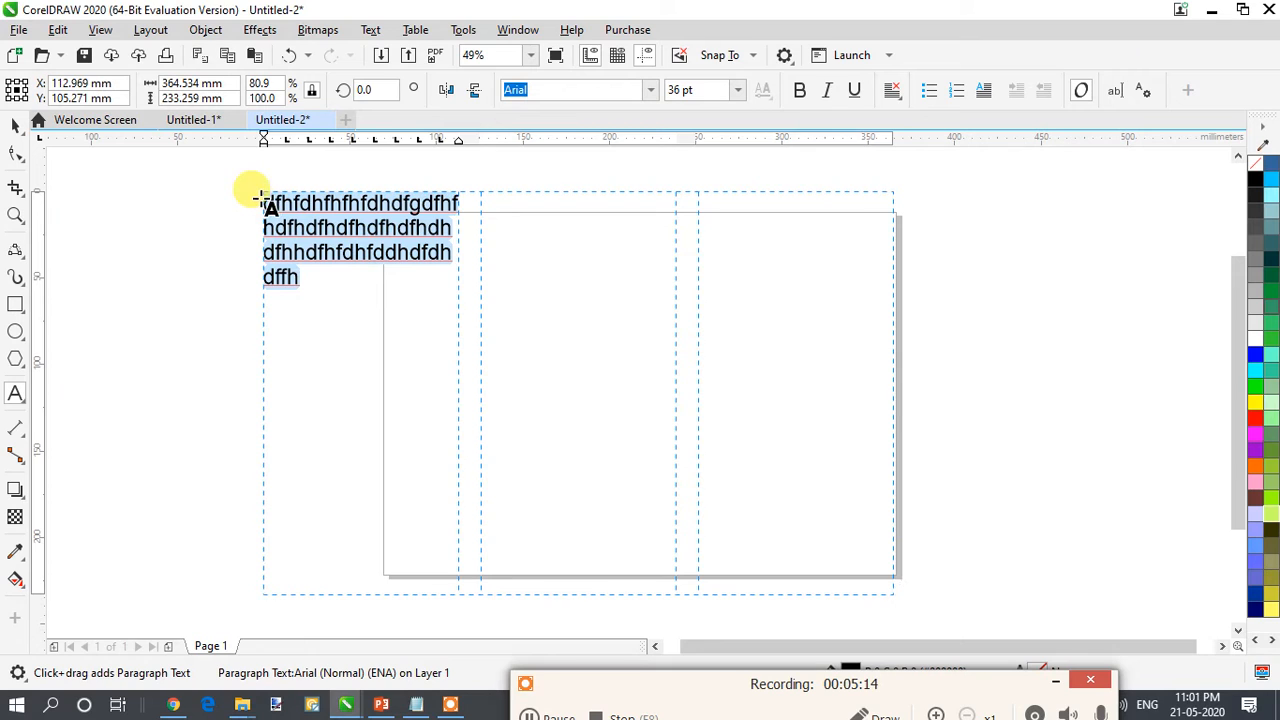
{"action": "left_click", "coordinate": [296, 268]}
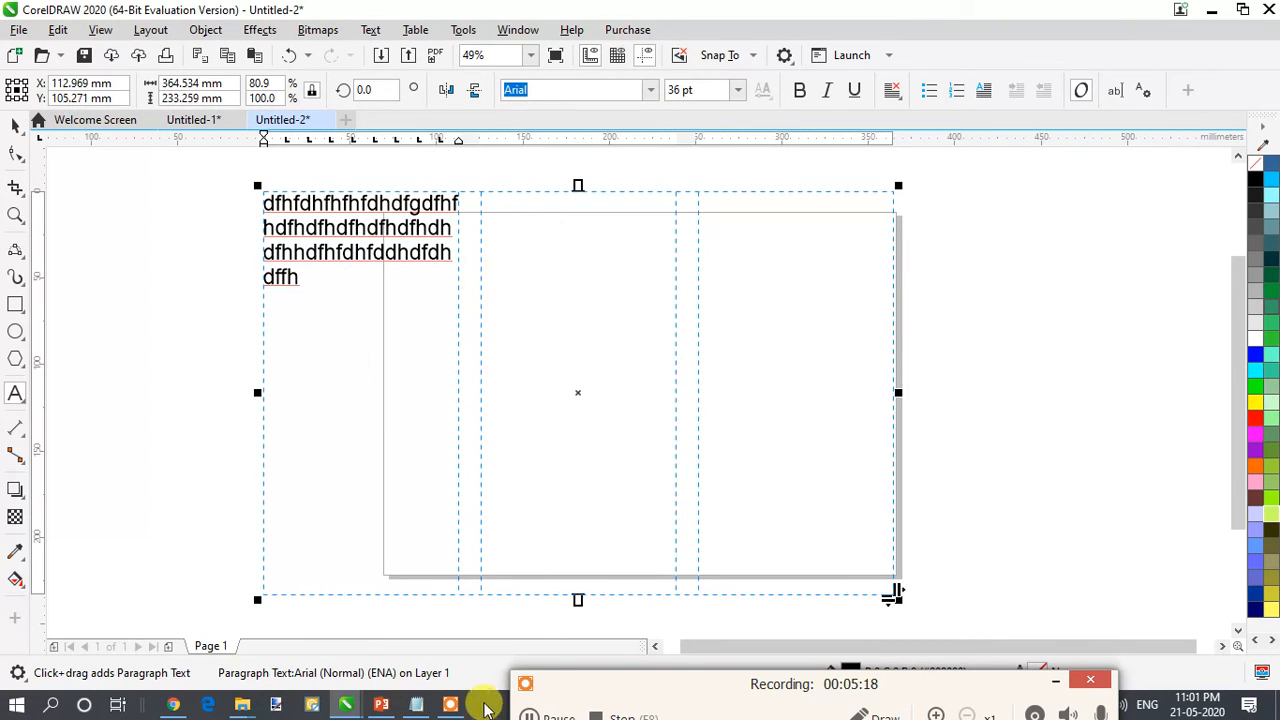
{"action": "left_click", "coordinate": [530, 716]}
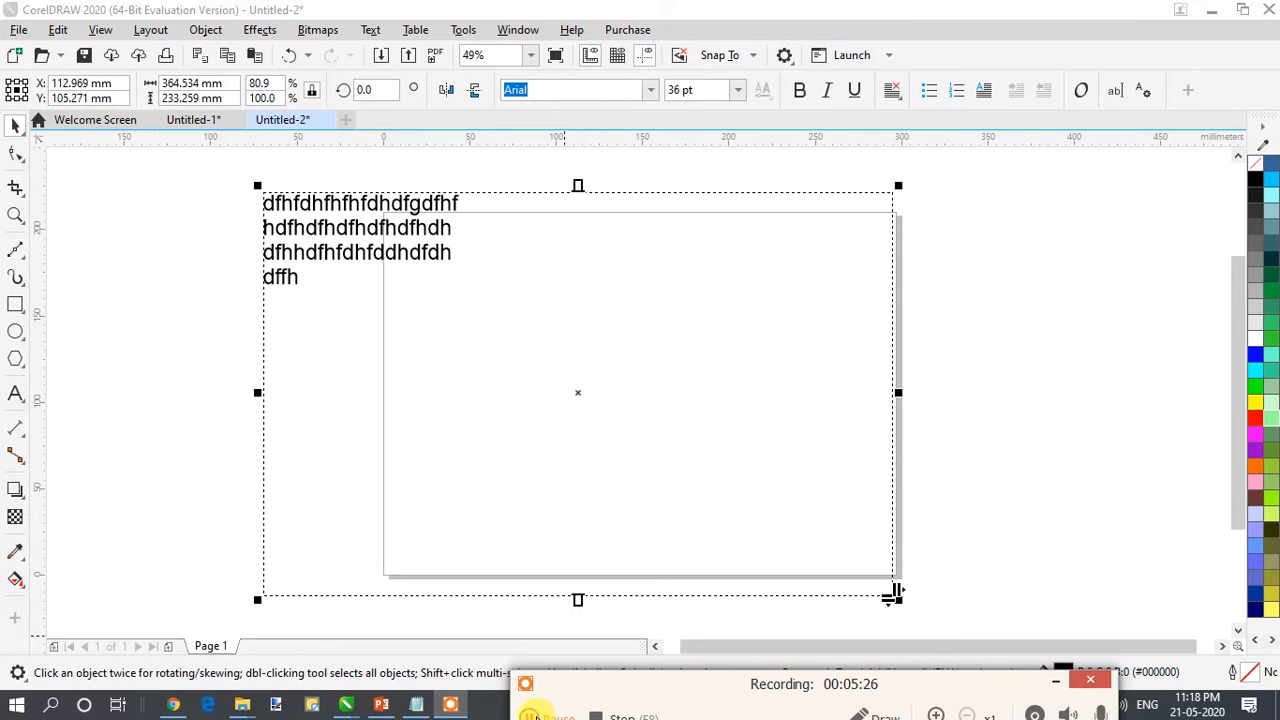
- Create another new blank document with the default settings
{"action": "left_click", "coordinate": [355, 126]}
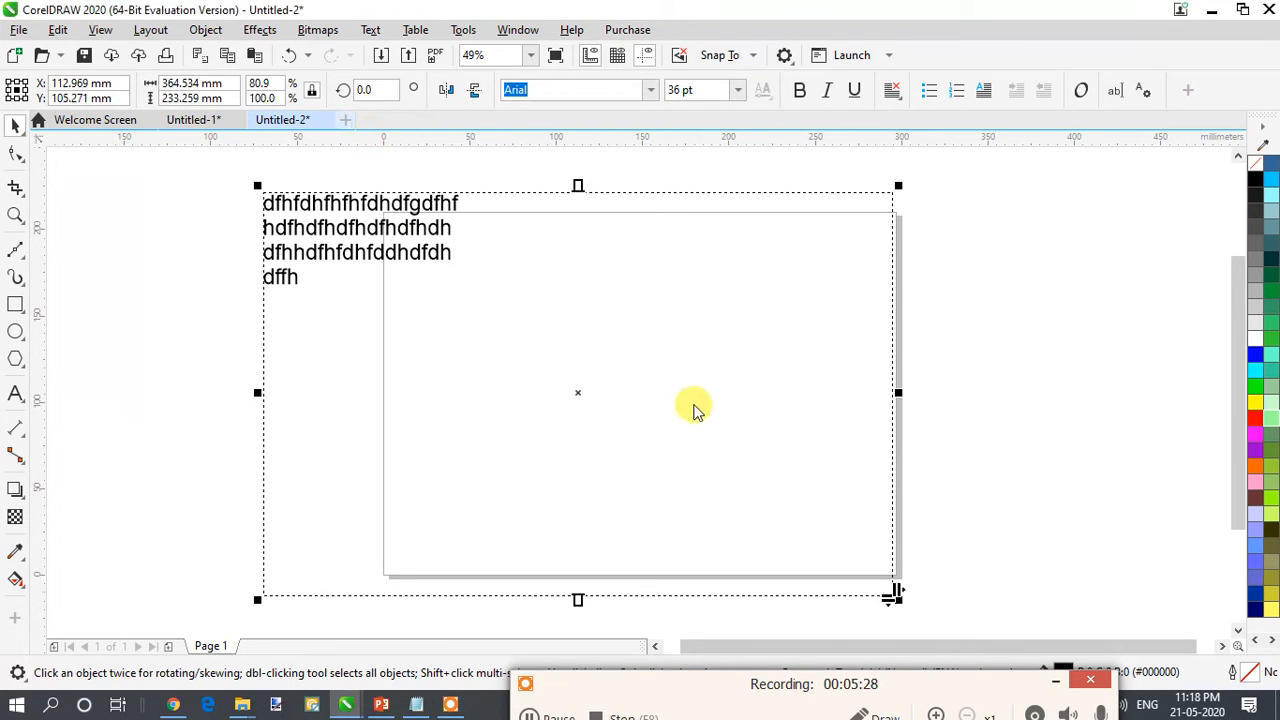
{"action": "key", "text": "ctrl+n"}
{"action": "left_click", "coordinate": [706, 529]}
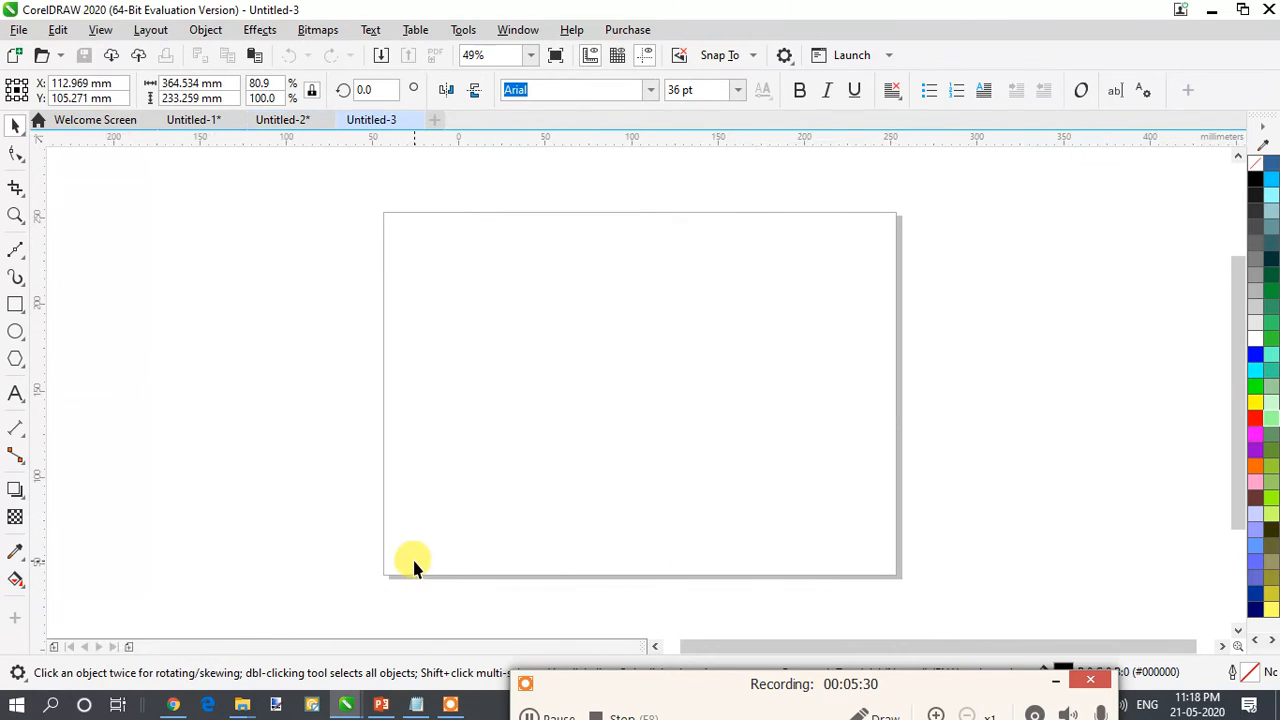
- Bring the hot-air balloon image from File Explorer into the new document
{"action": "left_click", "coordinate": [250, 707]}
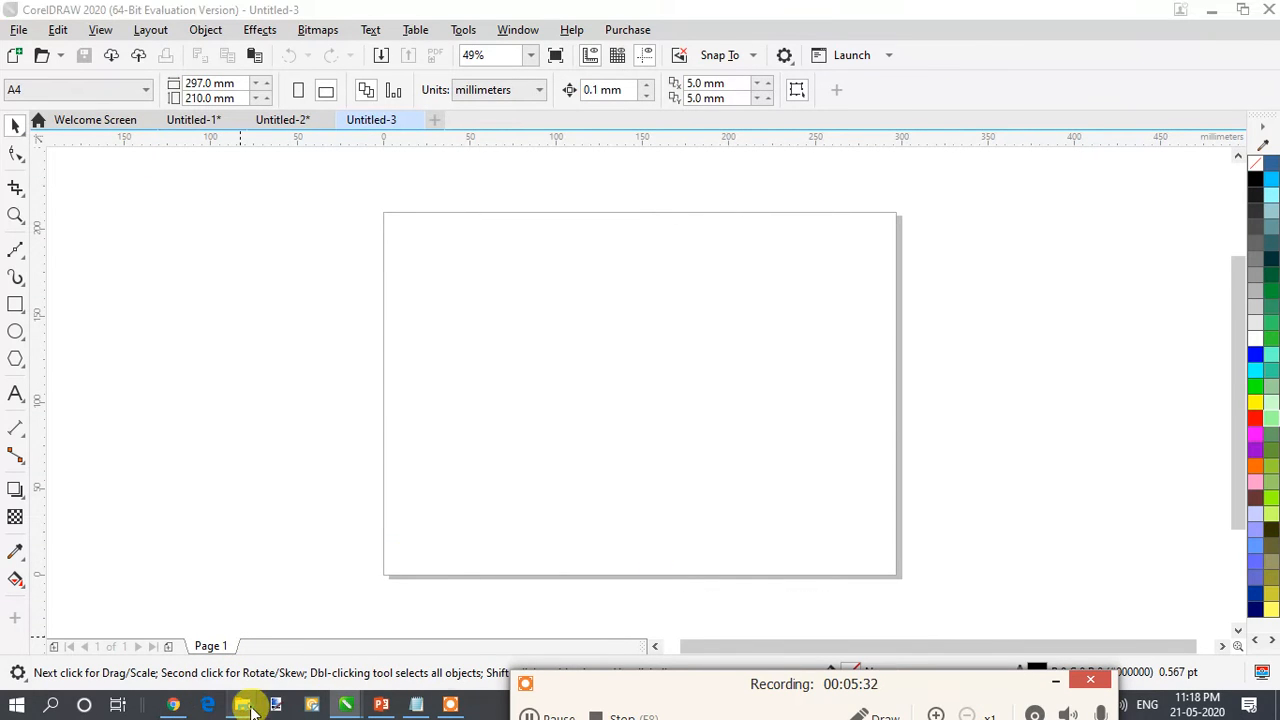
{"action": "left_click", "coordinate": [223, 634]}
{"action": "mouse_move", "coordinate": [219, 275]}
{"action": "left_mouse_down"}
{"action": "mouse_move", "coordinate": [229, 357]}
{"action": "mouse_move", "coordinate": [305, 542]}
{"action": "mouse_move", "coordinate": [251, 623]}
{"action": "mouse_move", "coordinate": [380, 677]}
{"action": "mouse_move", "coordinate": [345, 703]}
{"action": "mouse_move", "coordinate": [546, 317]}
{"action": "mouse_move", "coordinate": [600, 320]}
{"action": "left_mouse_up"}
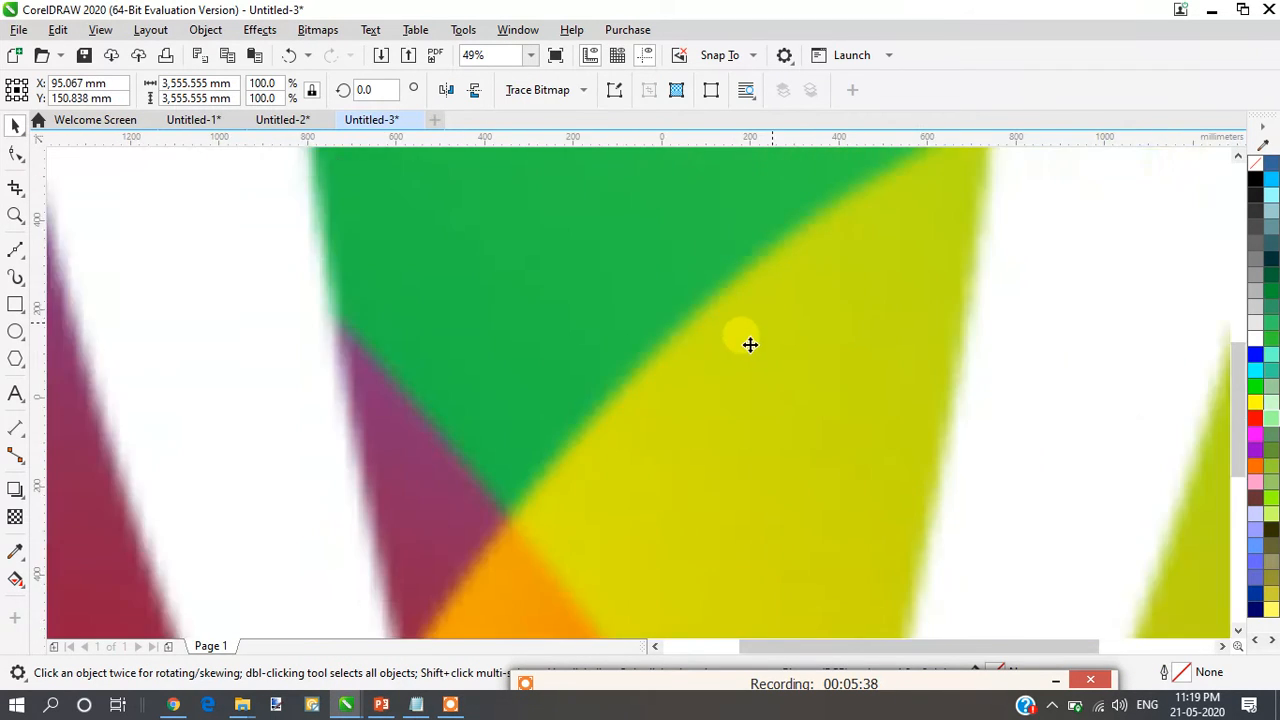
- Scale the balloon image down to about 104 mm square so that it fits on the page
{"action": "scroll", "coordinate": [720, 352], "scroll_direction": "down", "scroll_amount": 6}
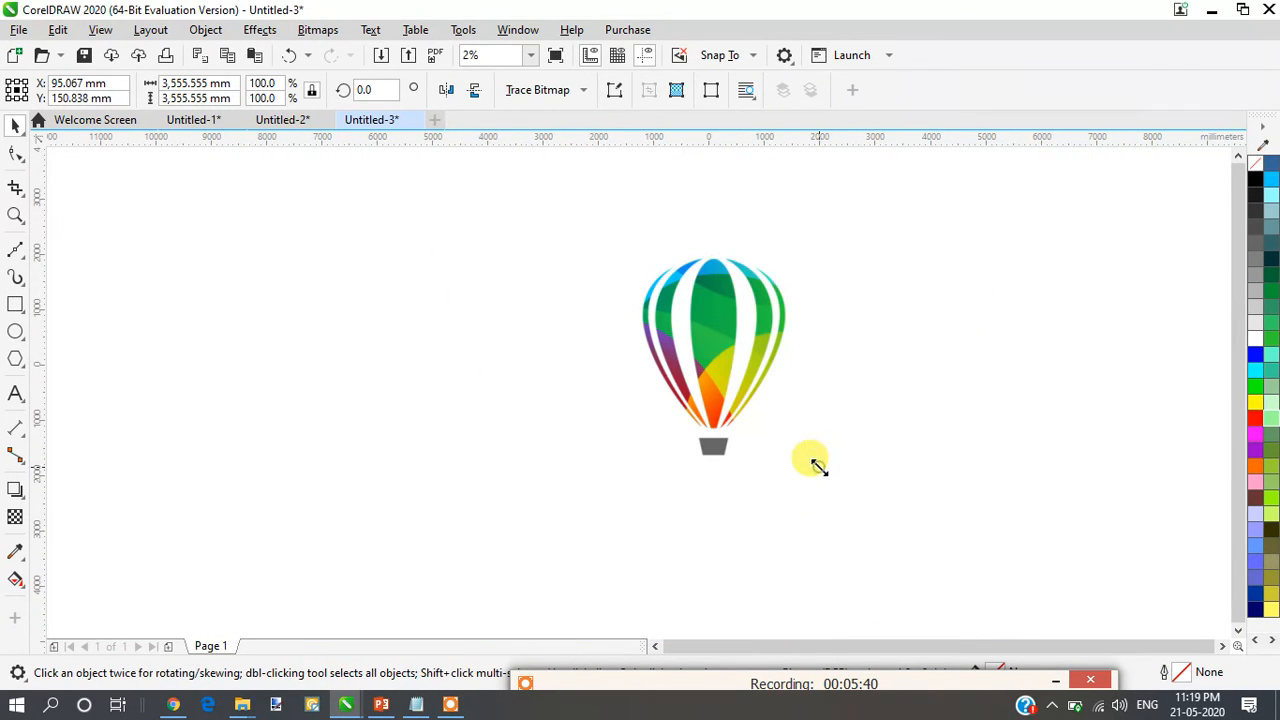
{"action": "left_click_drag", "start_coordinate": [818, 466], "coordinate": [689, 331]}
{"action": "left_click_drag", "start_coordinate": [651, 271], "coordinate": [737, 356]}
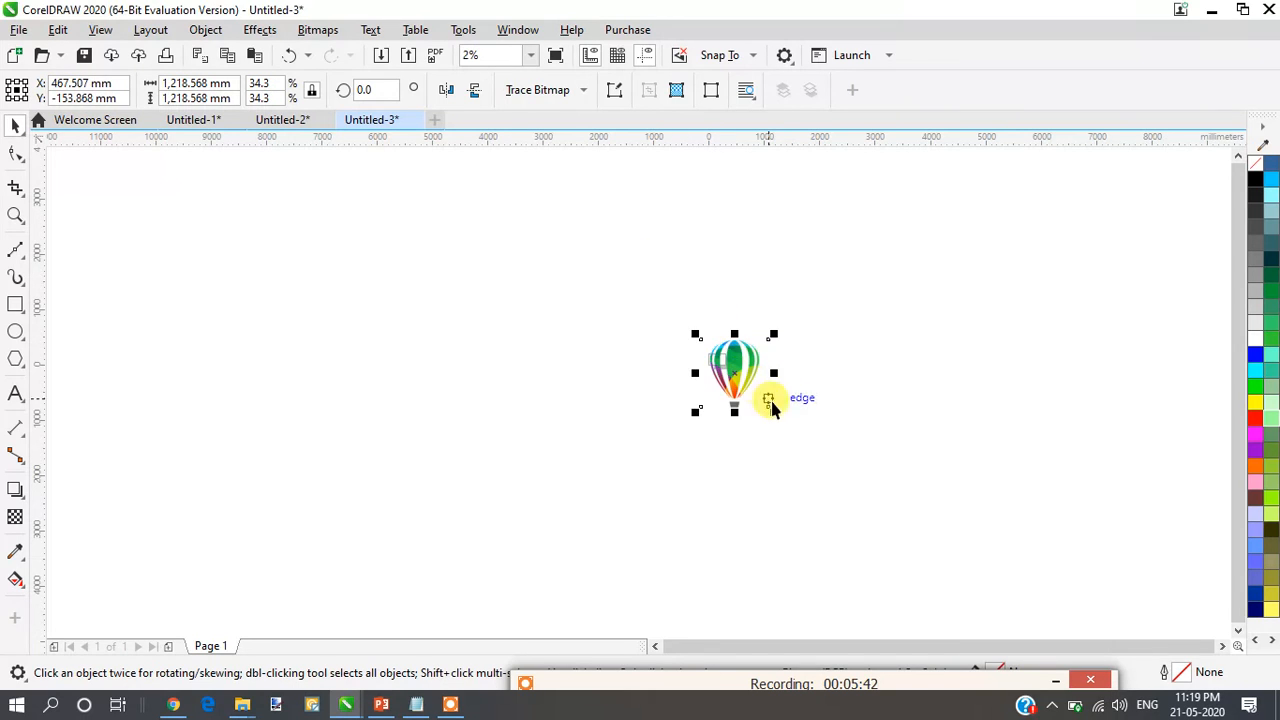
{"action": "left_click_drag", "start_coordinate": [775, 412], "coordinate": [714, 358]}
{"action": "scroll", "coordinate": [727, 366], "scroll_direction": "up", "scroll_amount": 3}
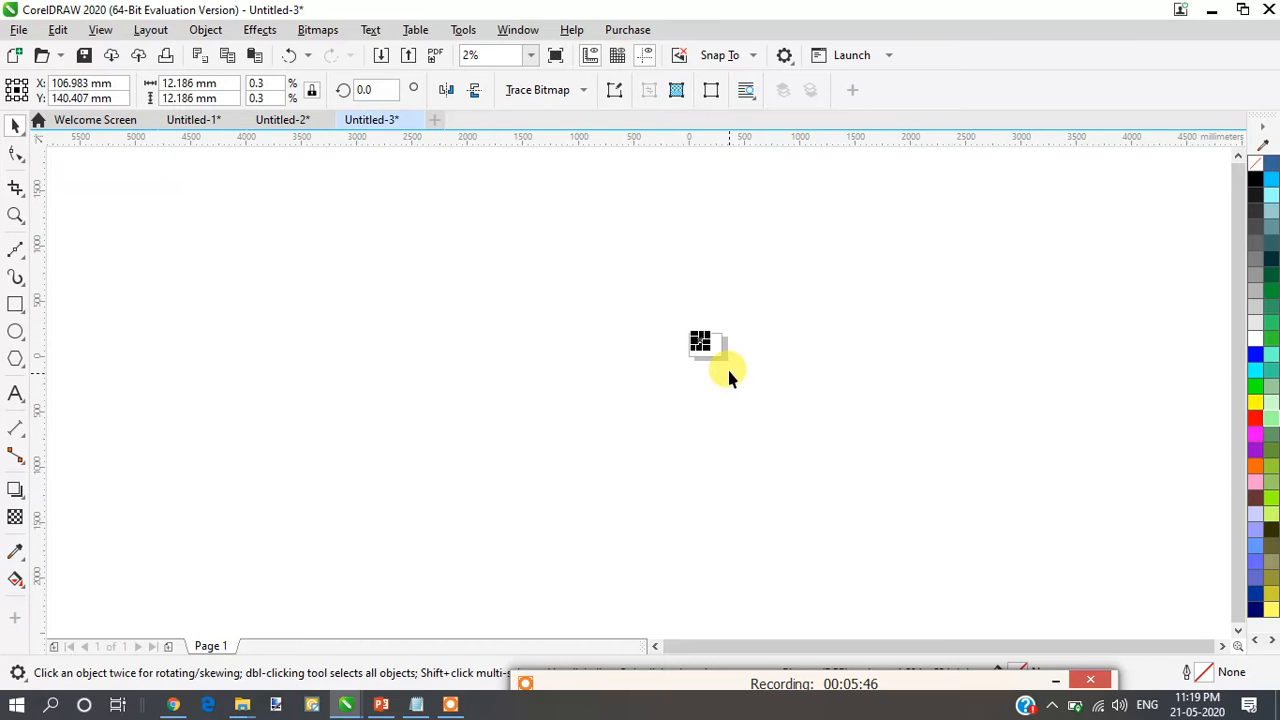
{"action": "scroll", "coordinate": [700, 314], "scroll_direction": "up", "scroll_amount": 1}
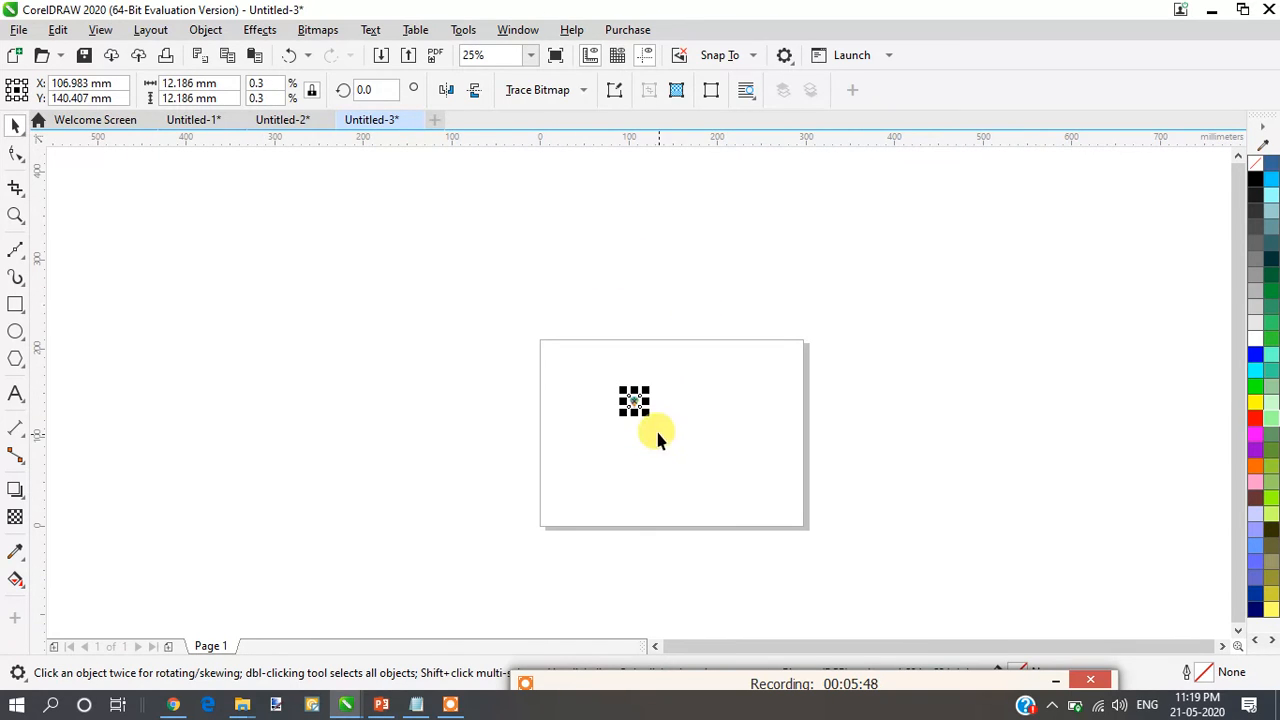
{"action": "left_click_drag", "start_coordinate": [648, 414], "coordinate": [727, 491]}
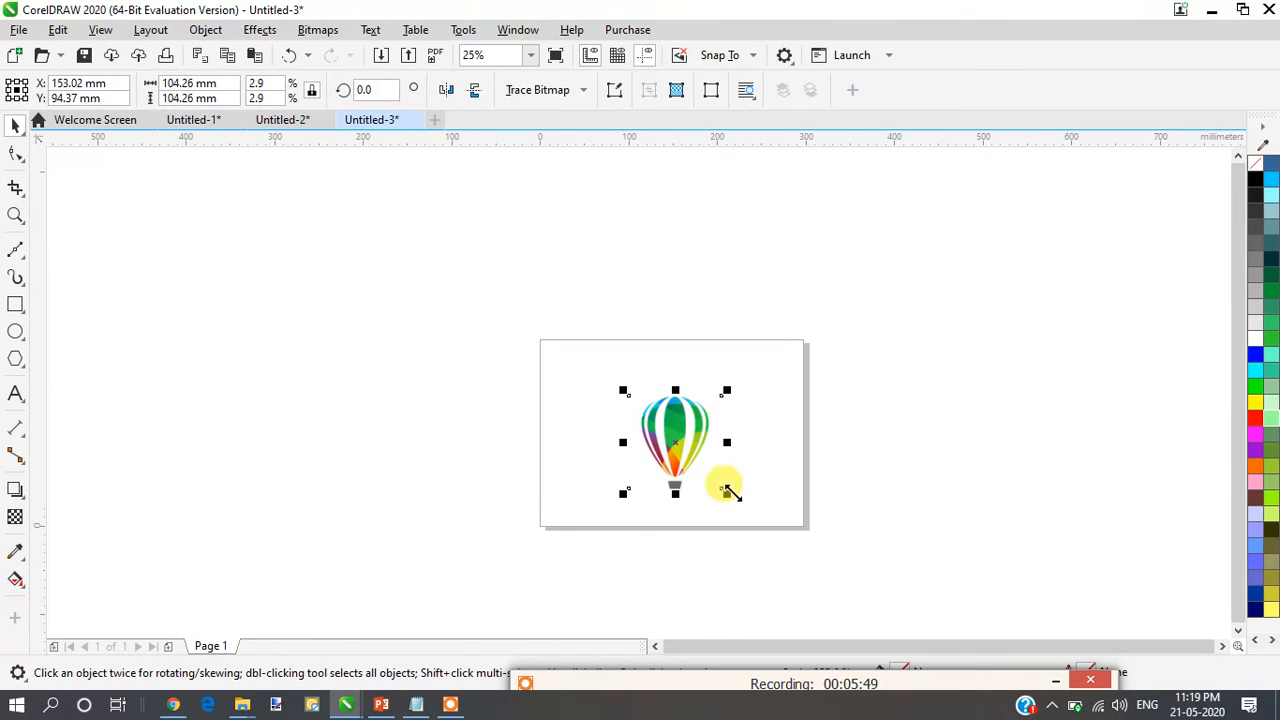
- Fit the view to the page and move the balloon to about X 151 mm, Y 114 mm, near the page centre
{"action": "left_click", "coordinate": [529, 56]}
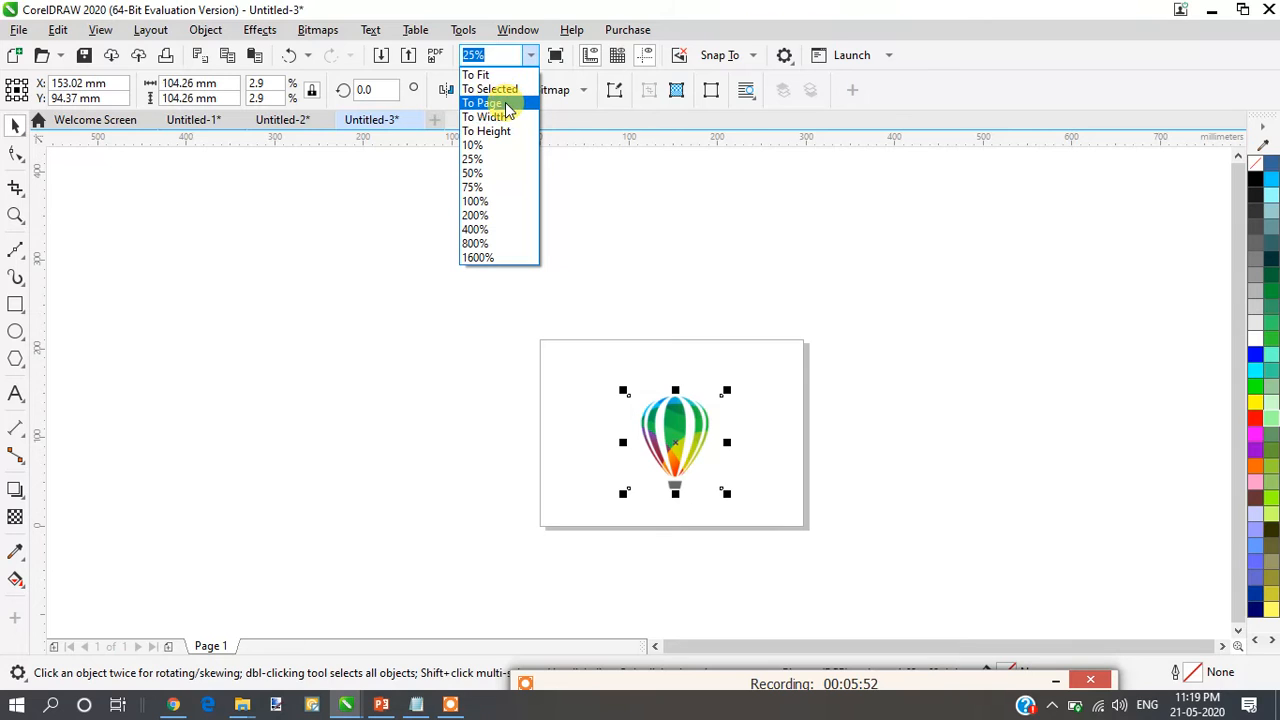
{"action": "left_click", "coordinate": [500, 105]}
{"action": "left_click_drag", "start_coordinate": [661, 379], "coordinate": [657, 346]}
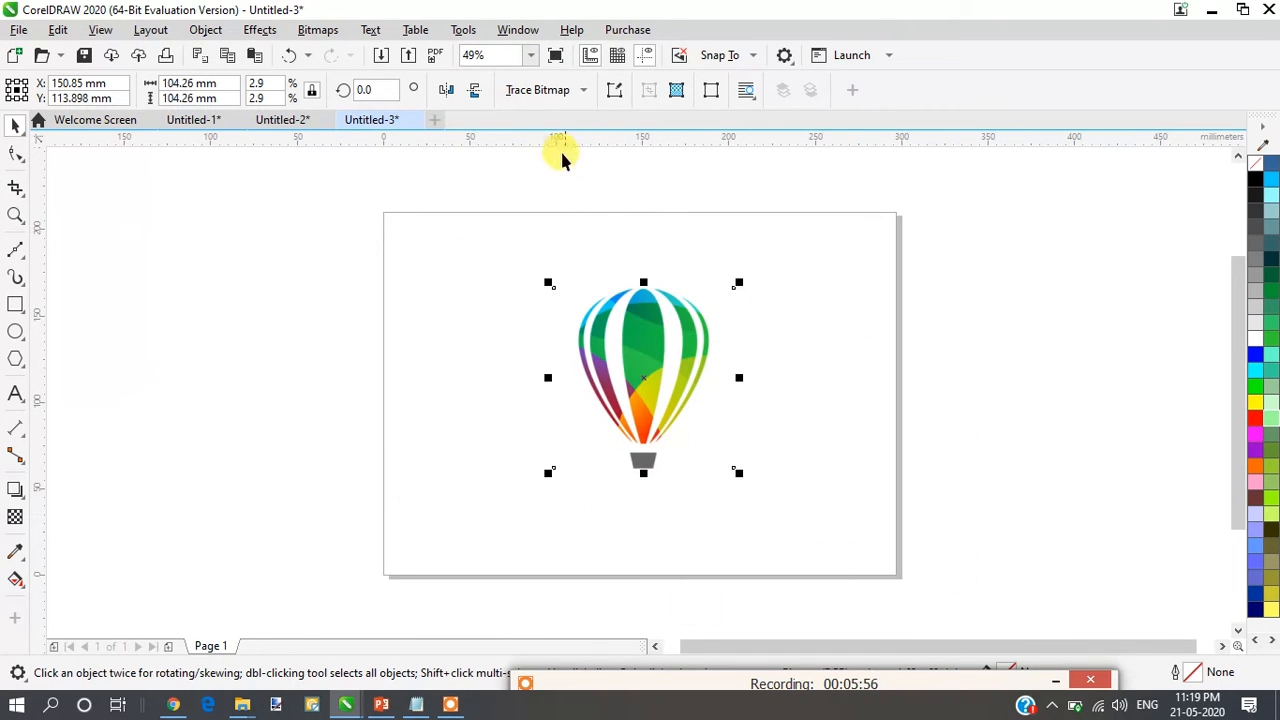
- Draw a rectangle about 314 by 169 mm around the balloon and set its upper-left corner radius to 0 mm
{"action": "left_click", "coordinate": [16, 304]}
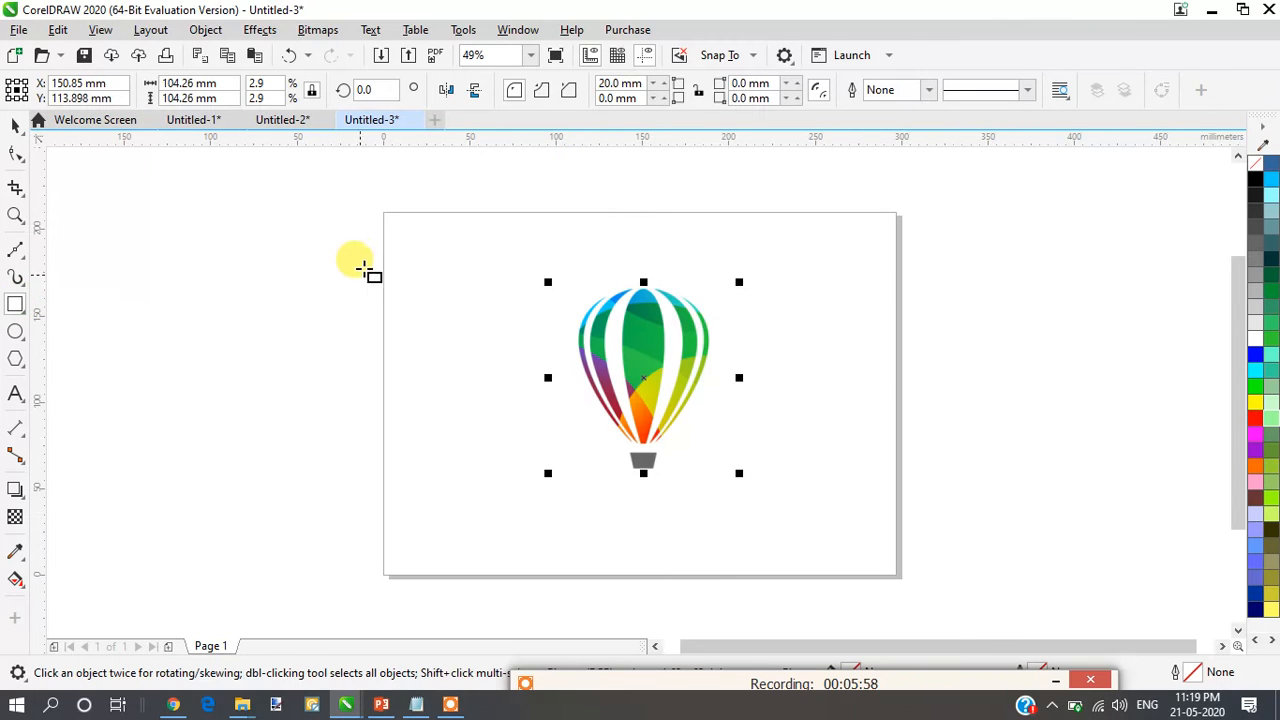
{"action": "left_click_drag", "start_coordinate": [376, 241], "coordinate": [918, 533]}
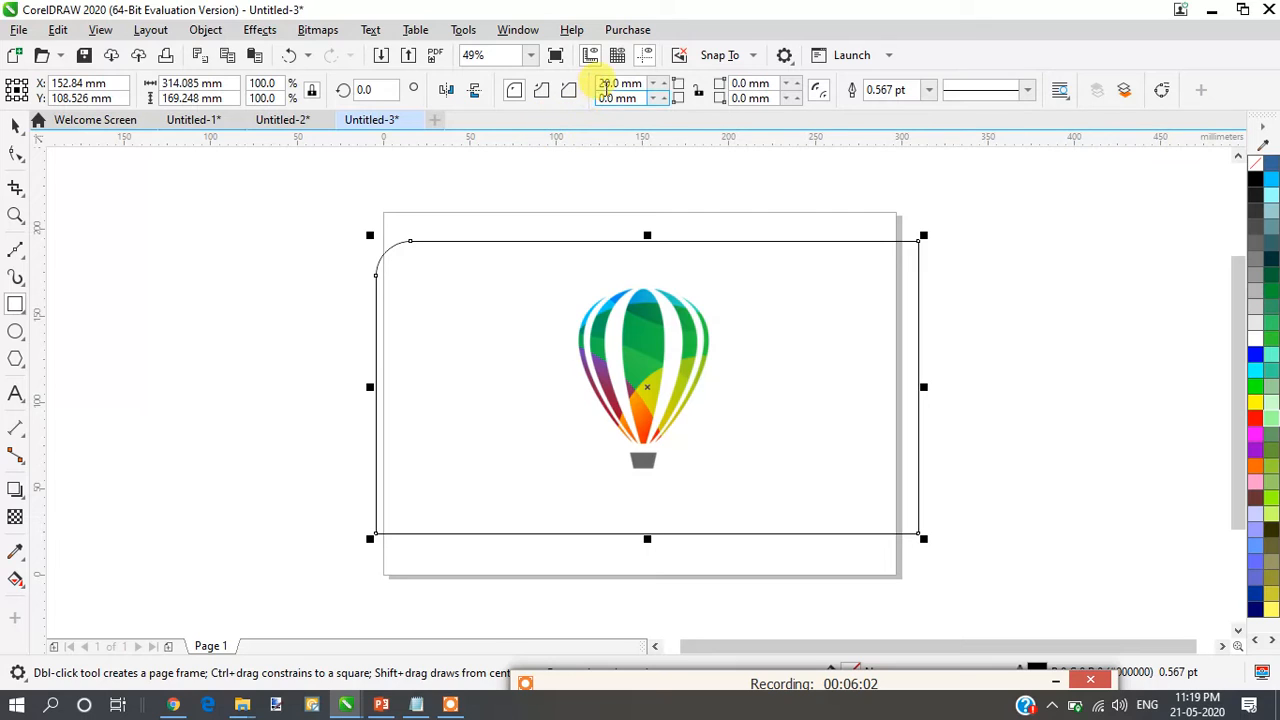
{"action": "left_click", "coordinate": [605, 80]}
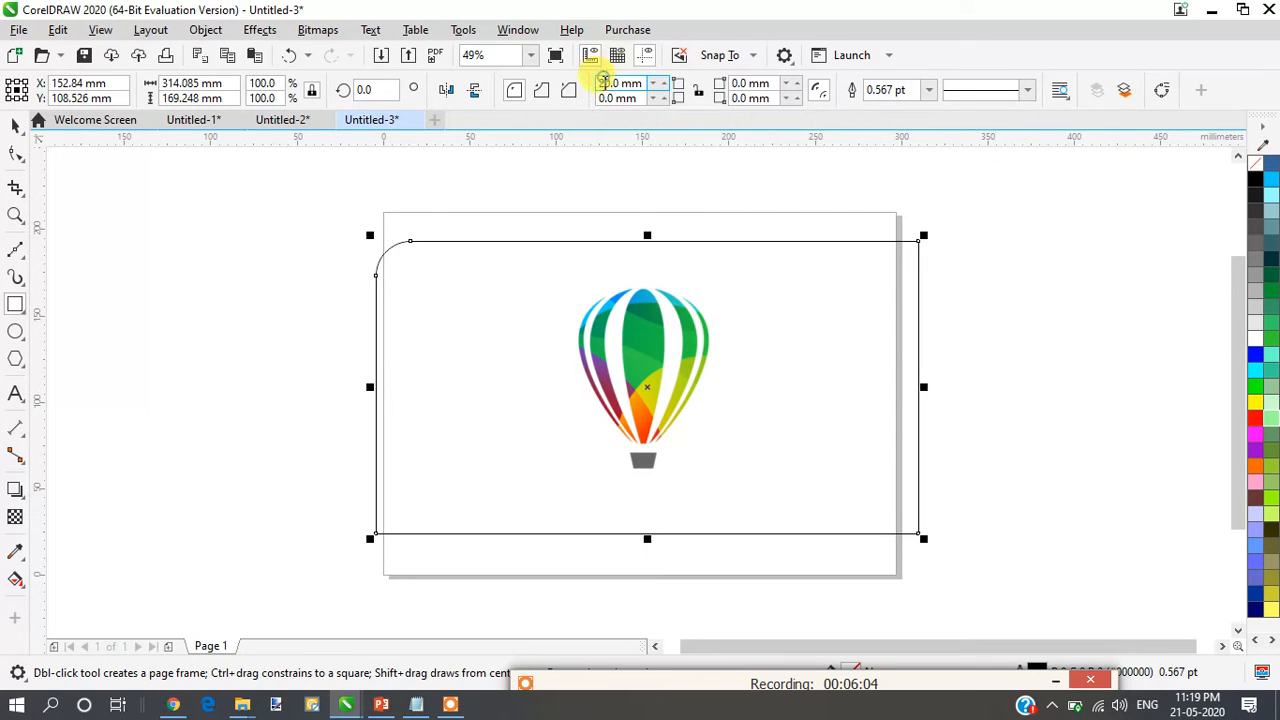
{"action": "key", "text": "BackSpace"}
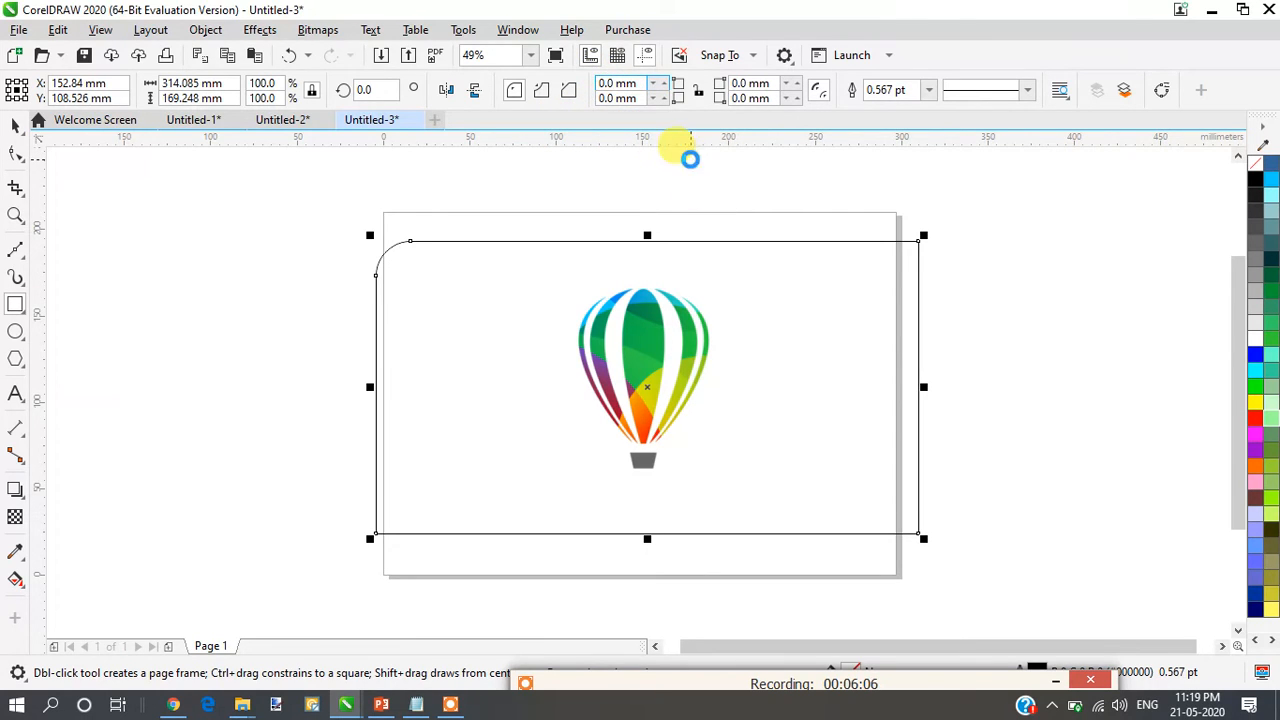
{"action": "left_click", "coordinate": [690, 160]}
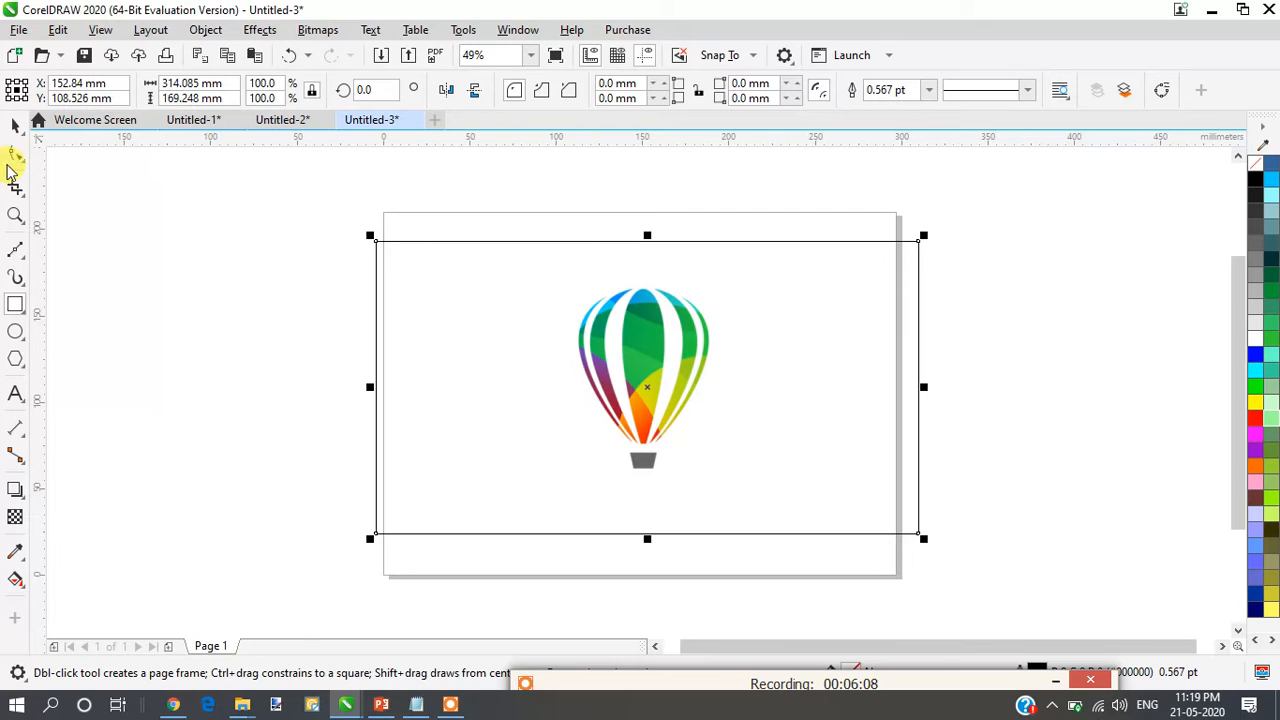
- Draw a multi-node Bézier curve about 24 by 178 mm along the balloon's left side, crossing the rectangle's upper and lower edges
{"action": "left_click", "coordinate": [25, 252]}
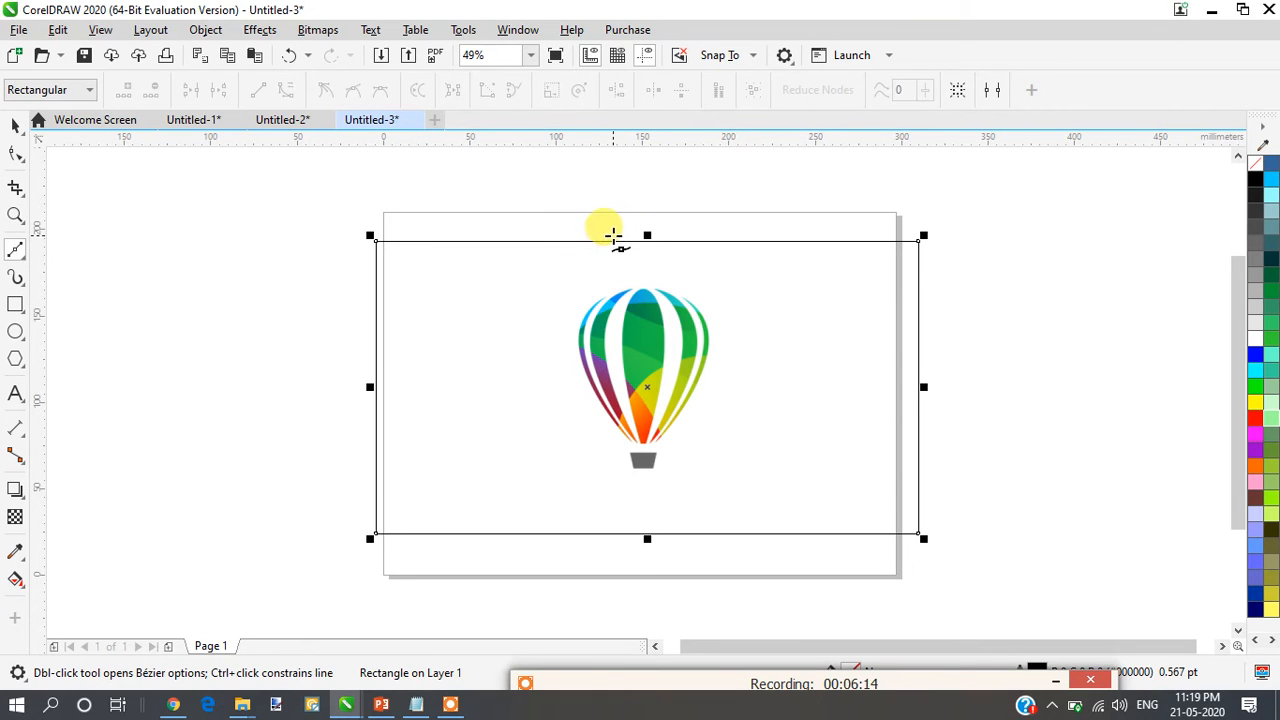
{"action": "left_click_drag", "start_coordinate": [614, 235], "coordinate": [614, 259]}
{"action": "left_click", "coordinate": [600, 288]}
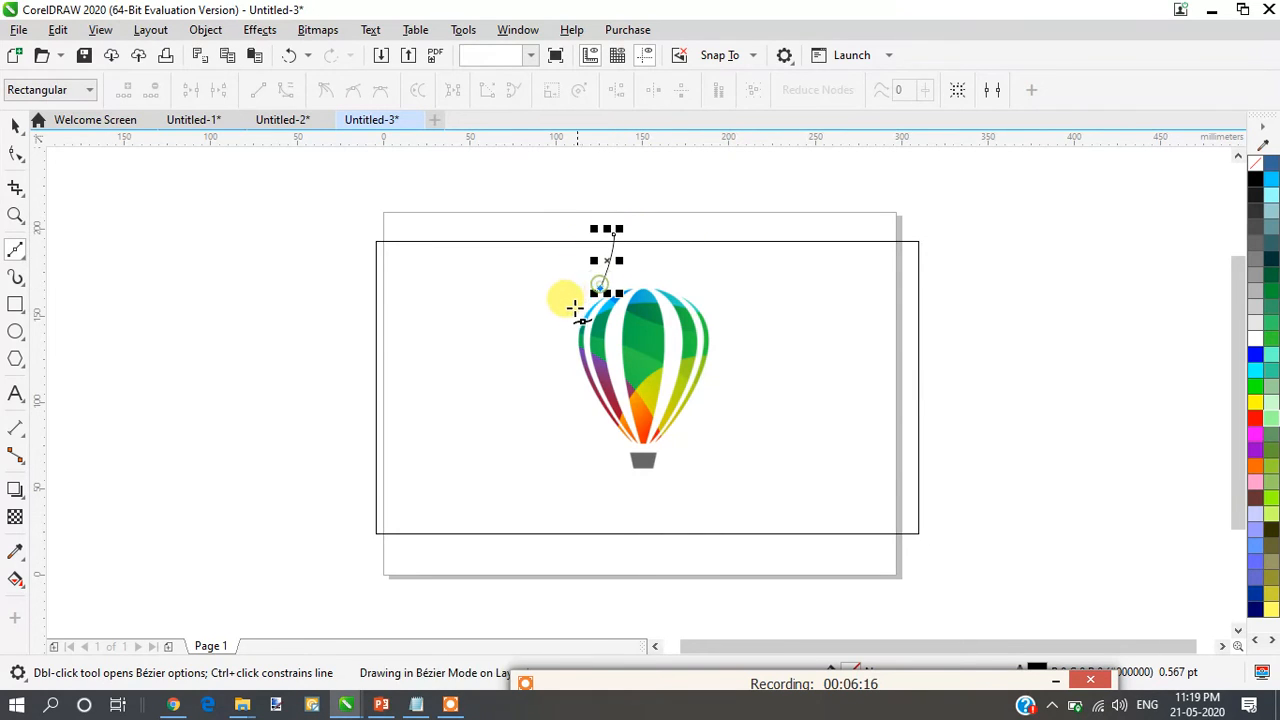
{"action": "left_click_drag", "start_coordinate": [585, 392], "coordinate": [597, 423]}
{"action": "left_click", "coordinate": [599, 421]}
{"action": "left_click", "coordinate": [612, 458]}
{"action": "left_click", "coordinate": [612, 508]}
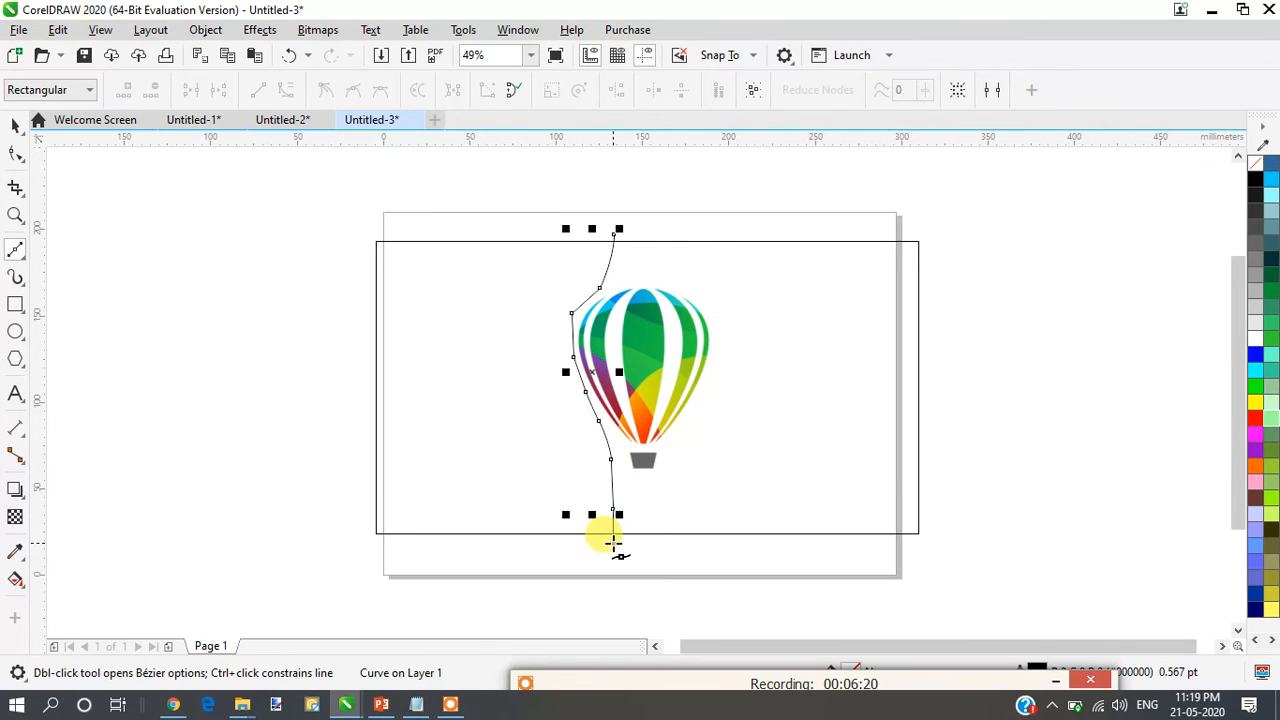
{"action": "left_click", "coordinate": [613, 543]}
{"action": "left_click", "coordinate": [12, 127]}
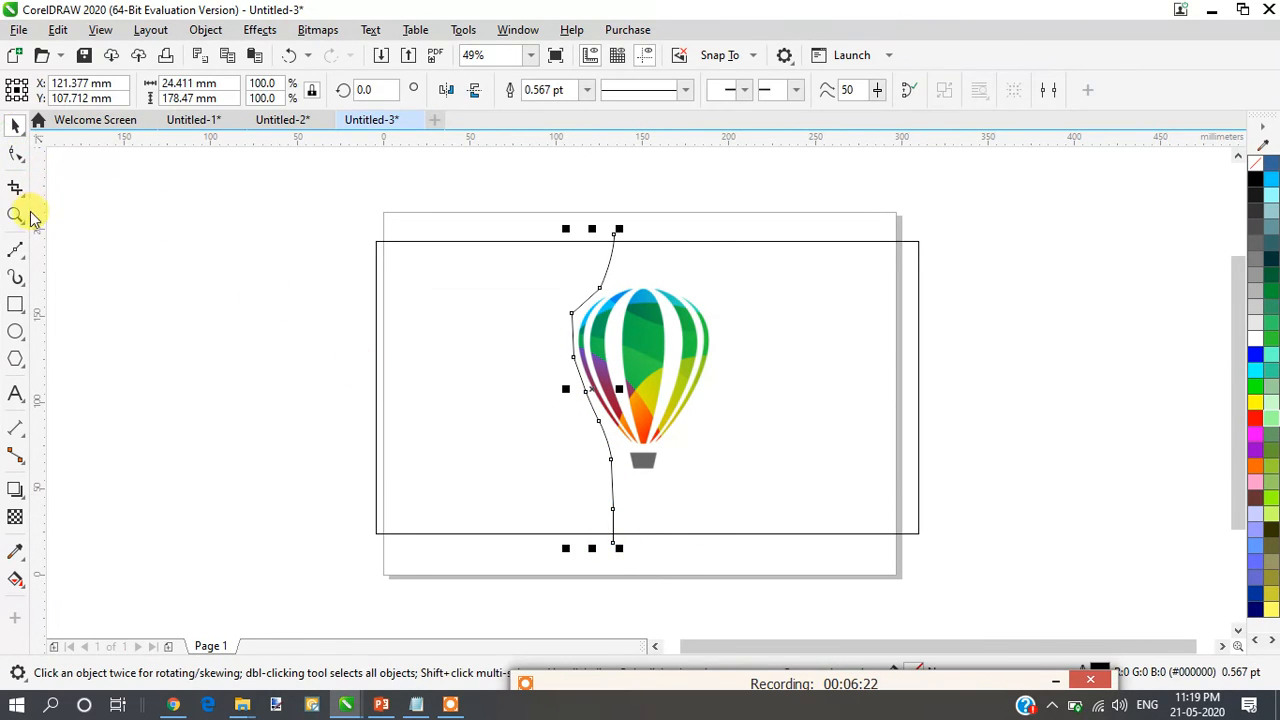
- Draw a second Bézier curve about 35 by 187 mm along the balloon's right side, crossing the rectangle's upper and lower edges
{"action": "left_click", "coordinate": [15, 250]}
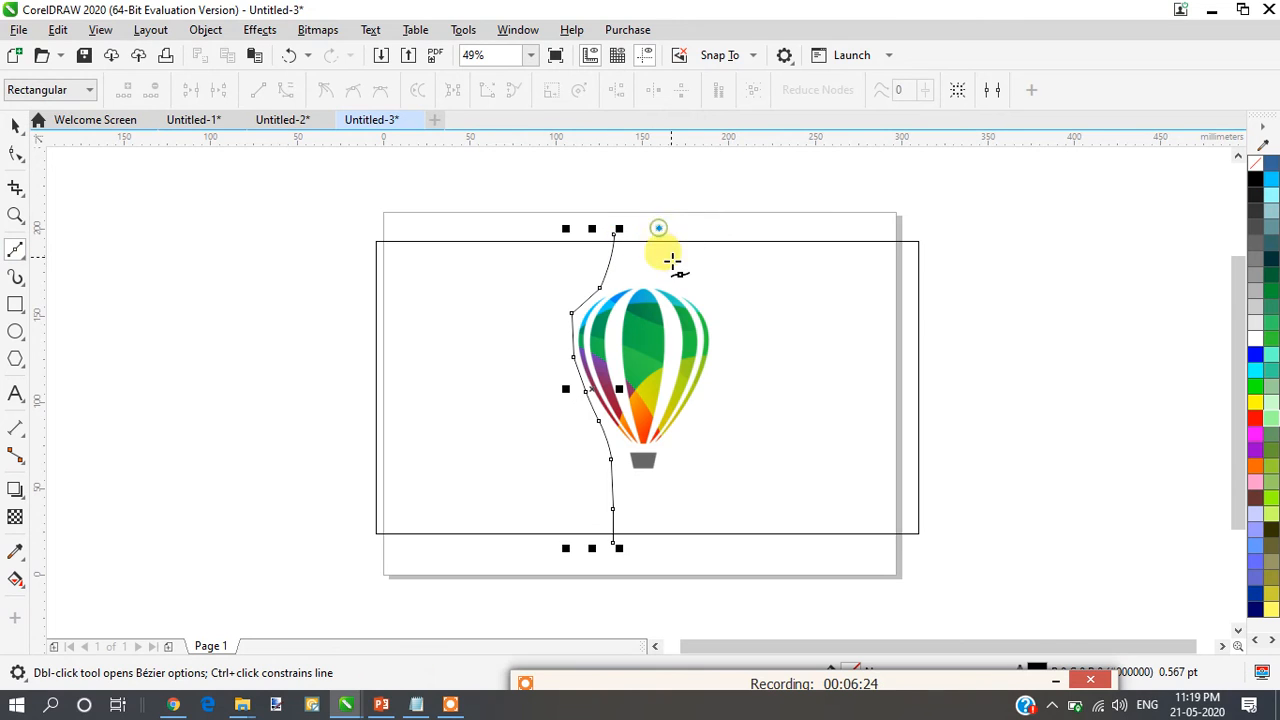
{"action": "left_click", "coordinate": [677, 267]}
{"action": "left_click", "coordinate": [693, 288]}
{"action": "left_click", "coordinate": [718, 332]}
{"action": "left_click", "coordinate": [712, 372]}
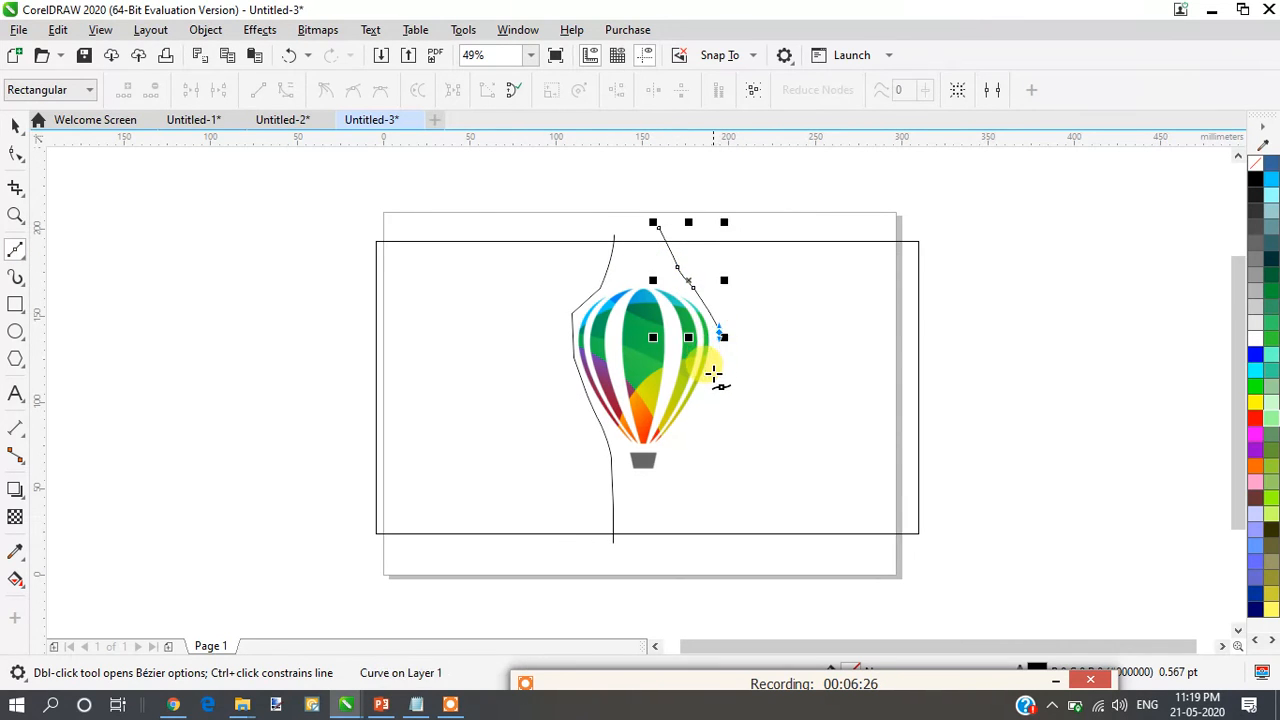
{"action": "left_click", "coordinate": [706, 406]}
{"action": "left_click", "coordinate": [686, 440]}
{"action": "left_click", "coordinate": [676, 467]}
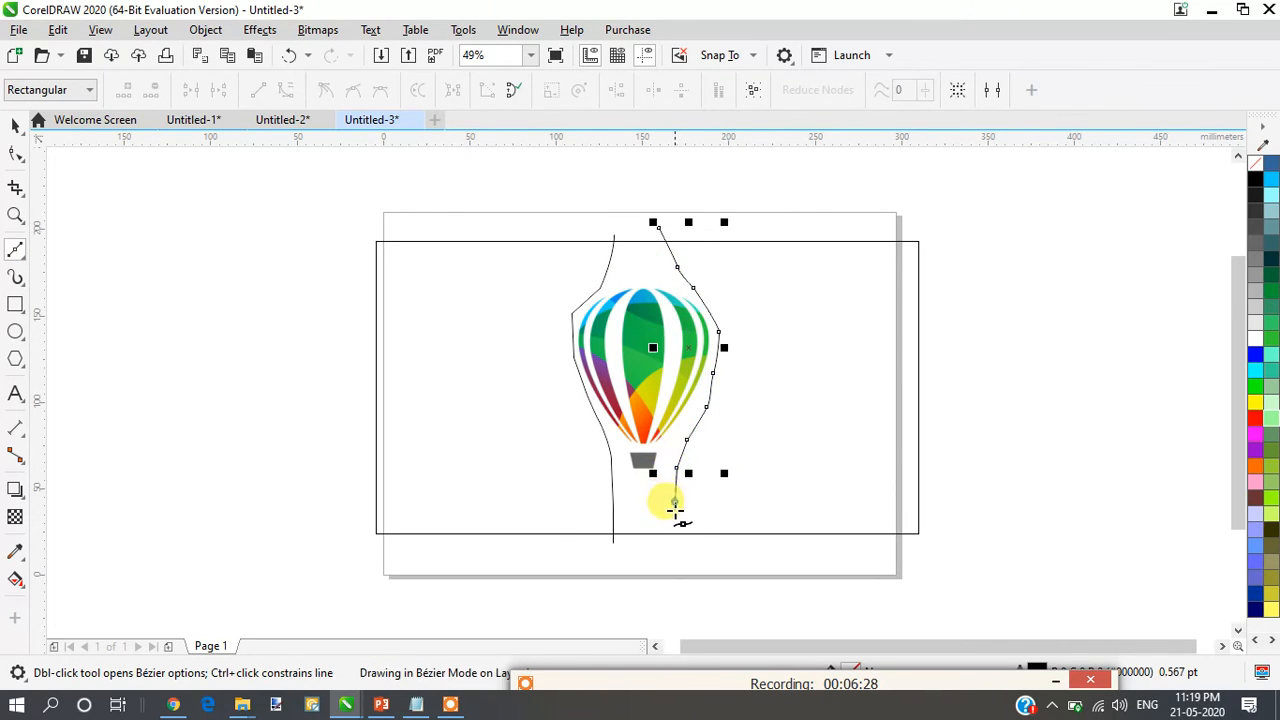
{"action": "left_click", "coordinate": [675, 501]}
{"action": "left_click", "coordinate": [675, 550]}
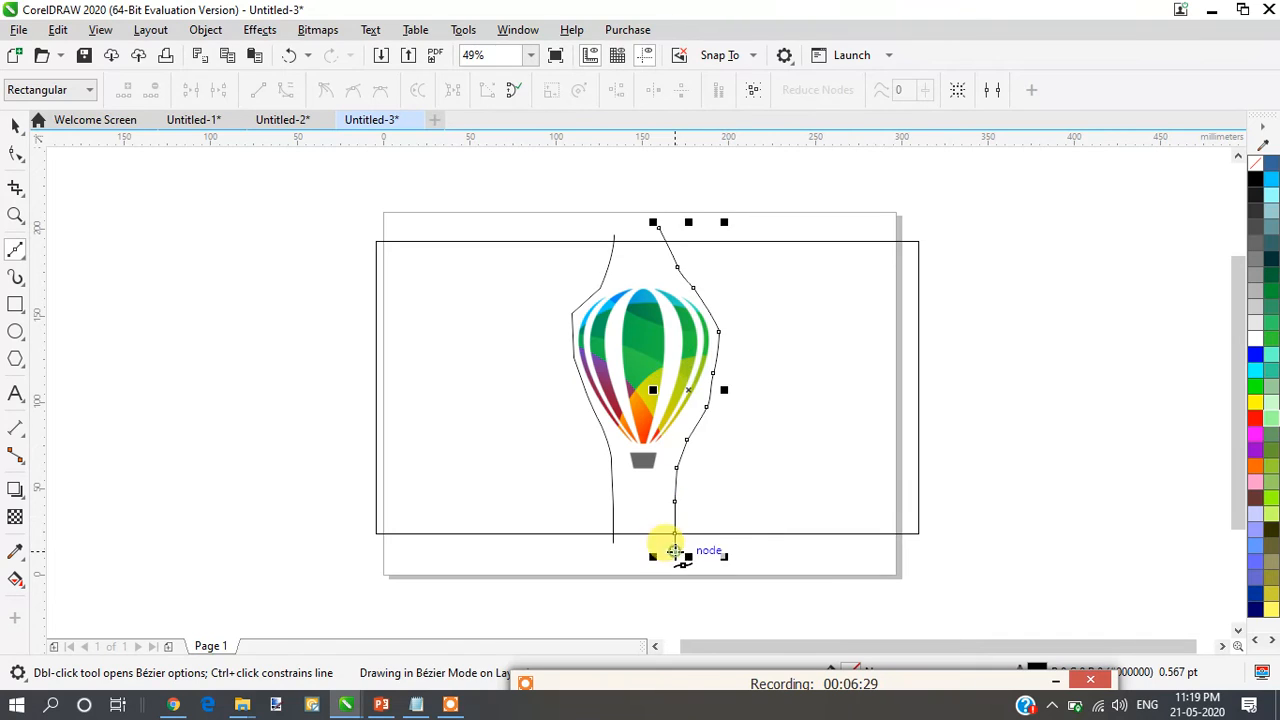
{"action": "left_click", "coordinate": [16, 123]}
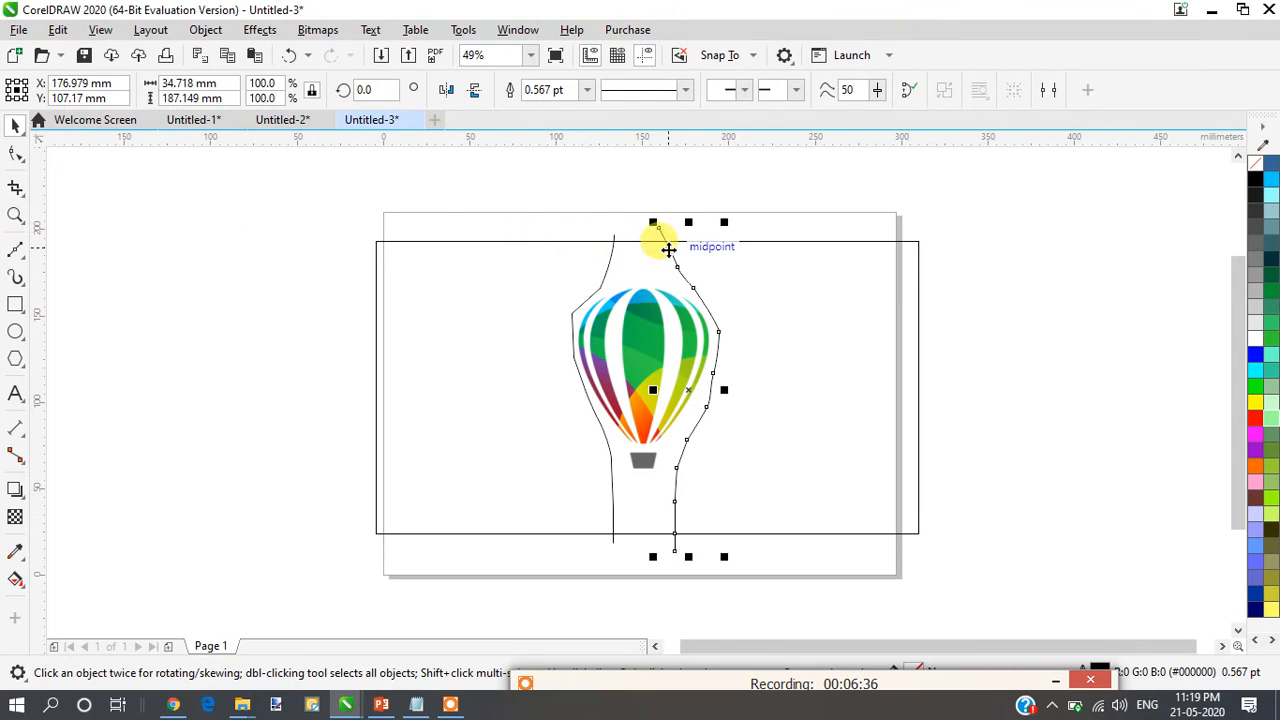
- Select both curves together with the rectangle and trim their overlaps with Simplify
{"action": "left_click", "coordinate": [670, 248]}
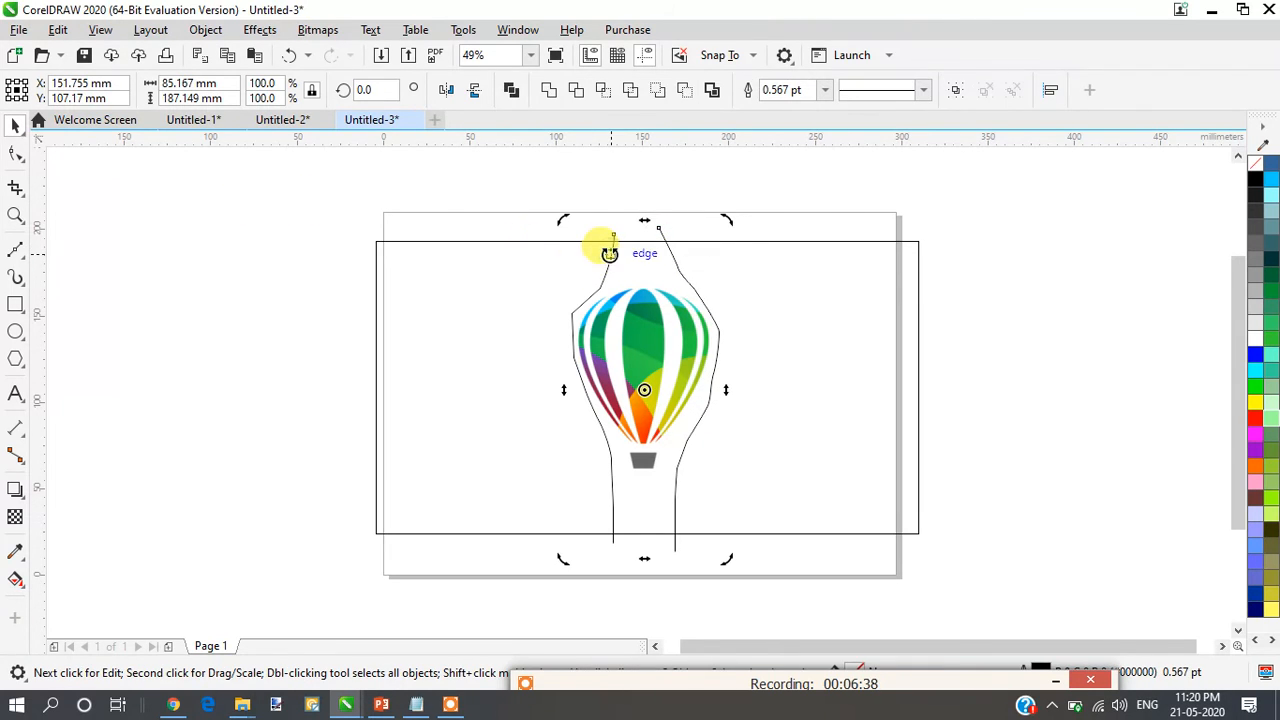
{"action": "left_click", "coordinate": [540, 243], "text": "shift"}
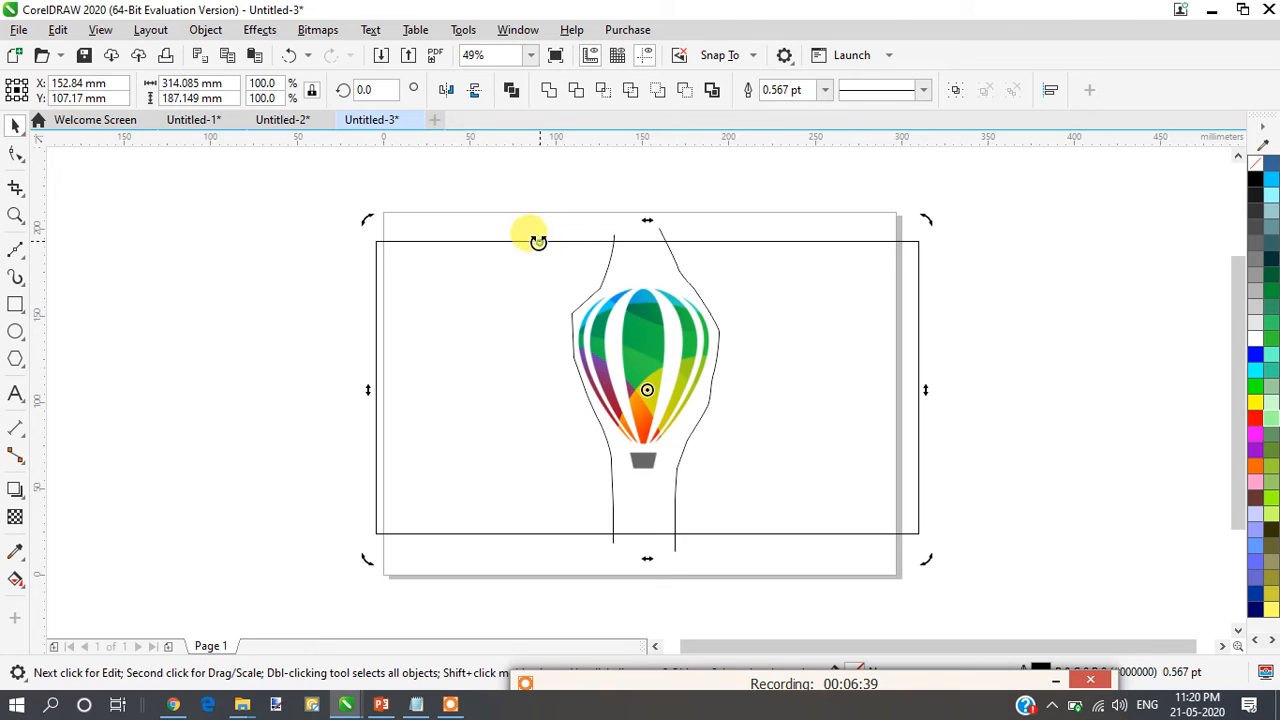
{"action": "left_click", "coordinate": [634, 91]}
{"action": "left_click", "coordinate": [878, 199]}
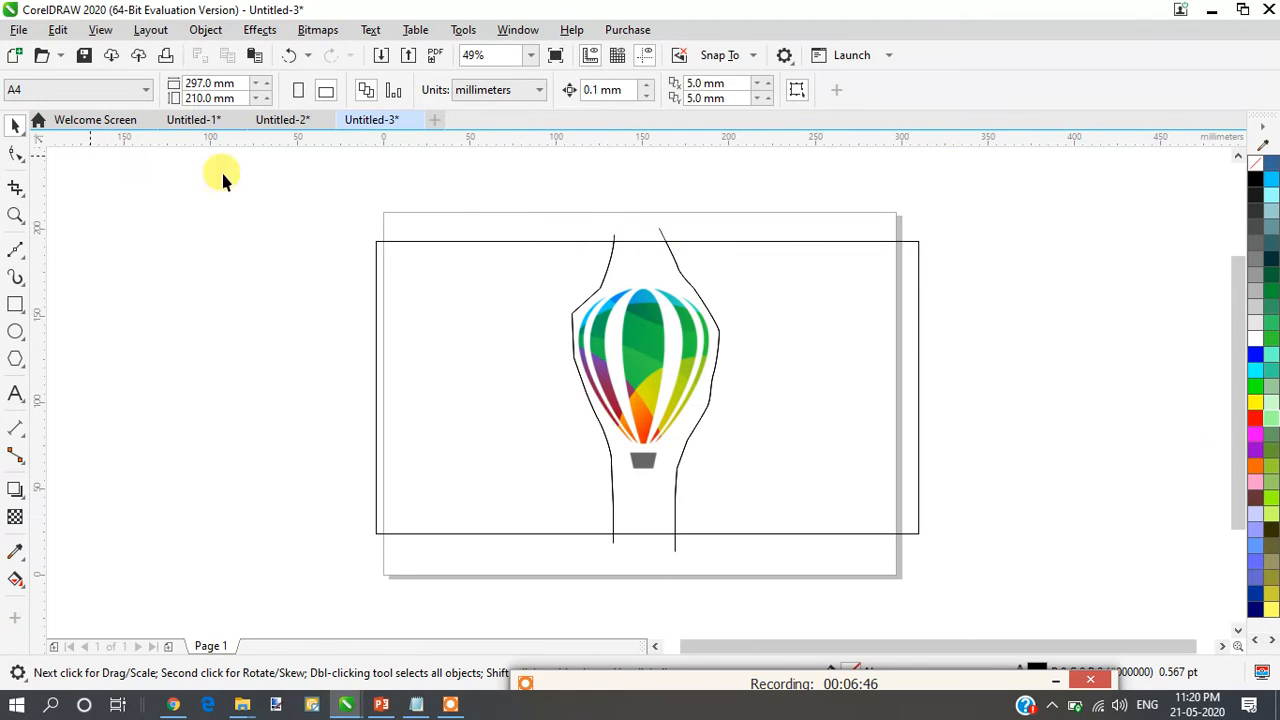
- Pull the original right-hand curve away from the trimmed rectangle and delete it
{"action": "left_click", "coordinate": [677, 270]}
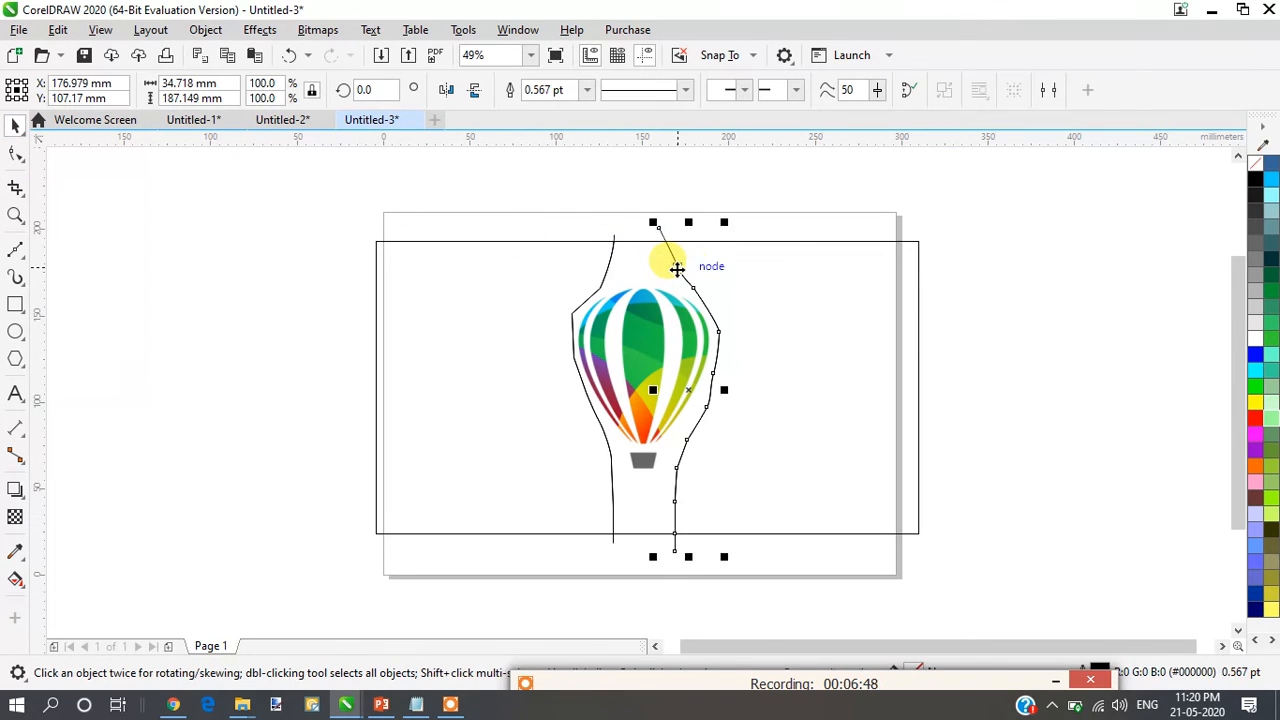
{"action": "left_click", "coordinate": [640, 272]}
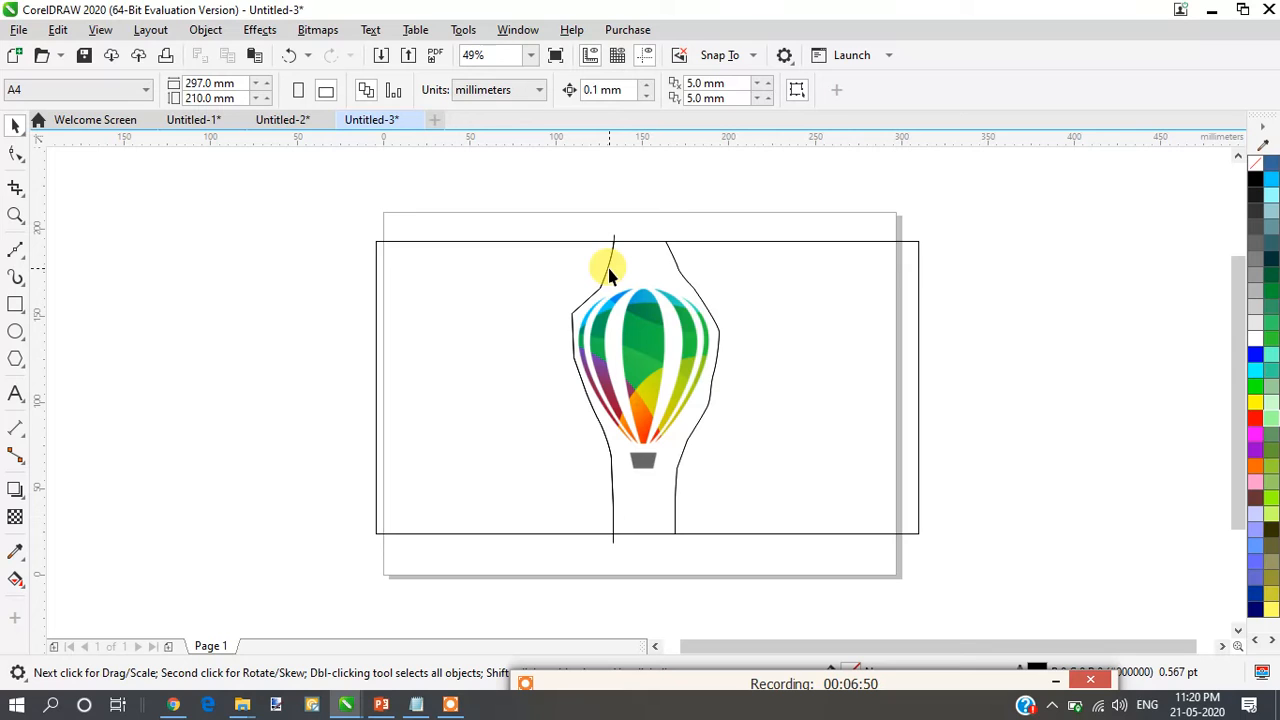
{"action": "left_click", "coordinate": [692, 266]}
{"action": "left_click_drag", "start_coordinate": [666, 251], "coordinate": [1030, 272]}
{"action": "key", "text": "Delete"}
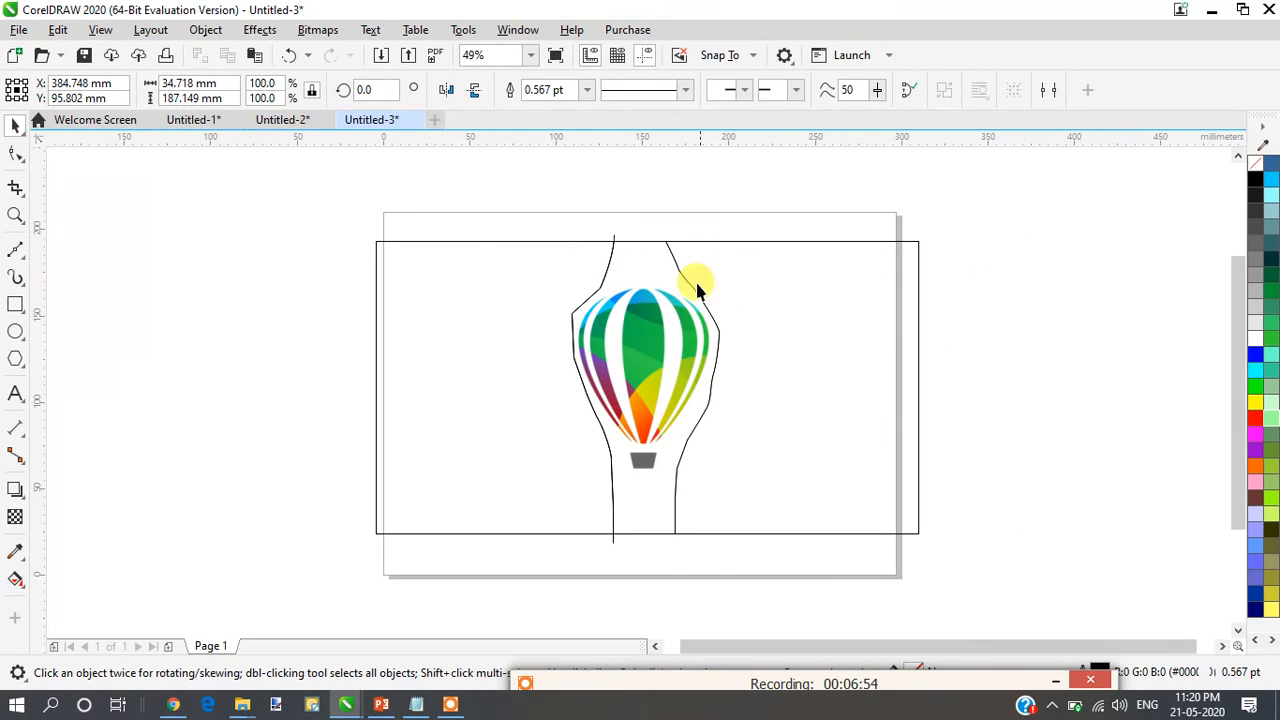
- Pull the original left-hand curve away from the trimmed rectangle and delete it
{"action": "left_click", "coordinate": [604, 260]}
{"action": "left_click", "coordinate": [607, 262]}
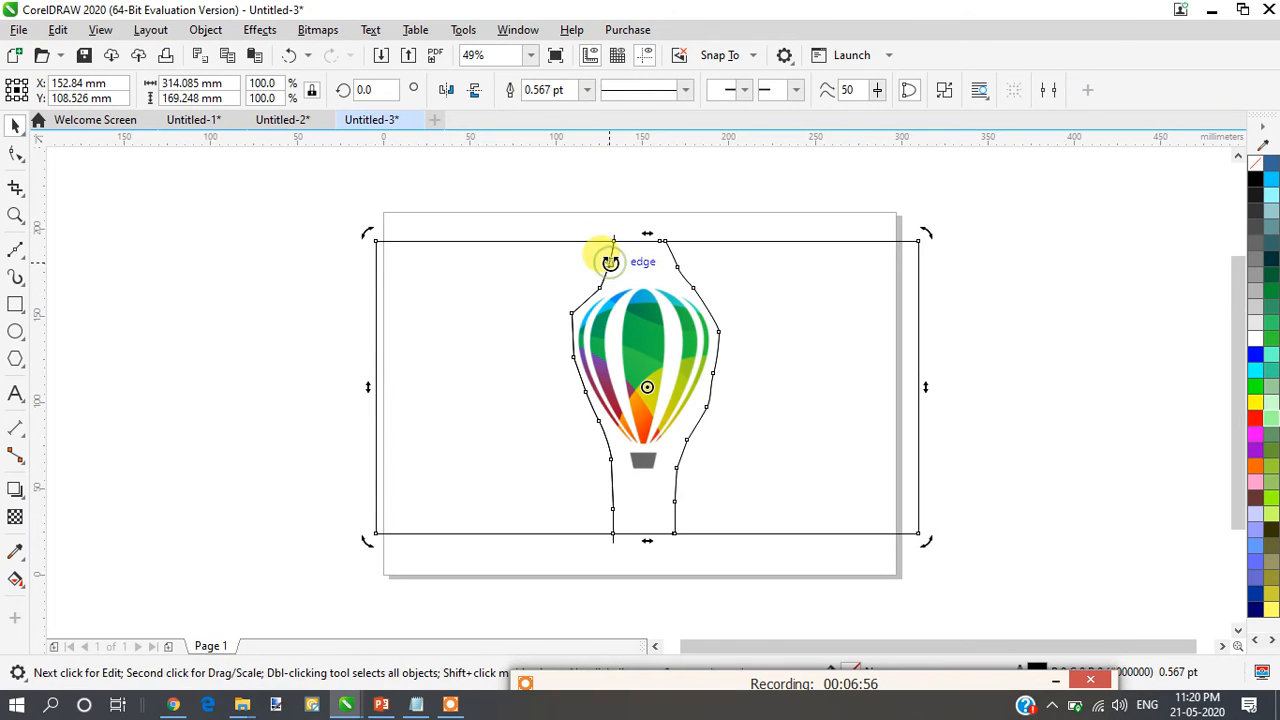
{"action": "left_click", "coordinate": [637, 203]}
{"action": "left_click", "coordinate": [606, 258]}
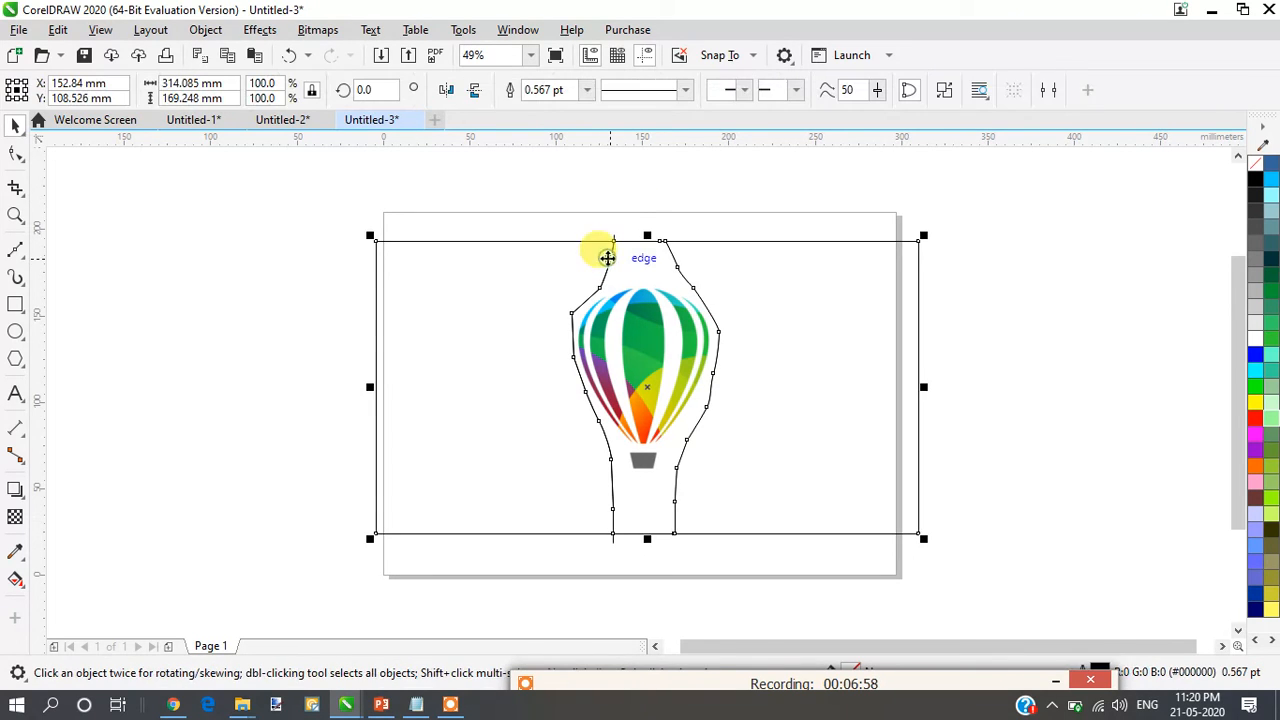
{"action": "left_click", "coordinate": [631, 199]}
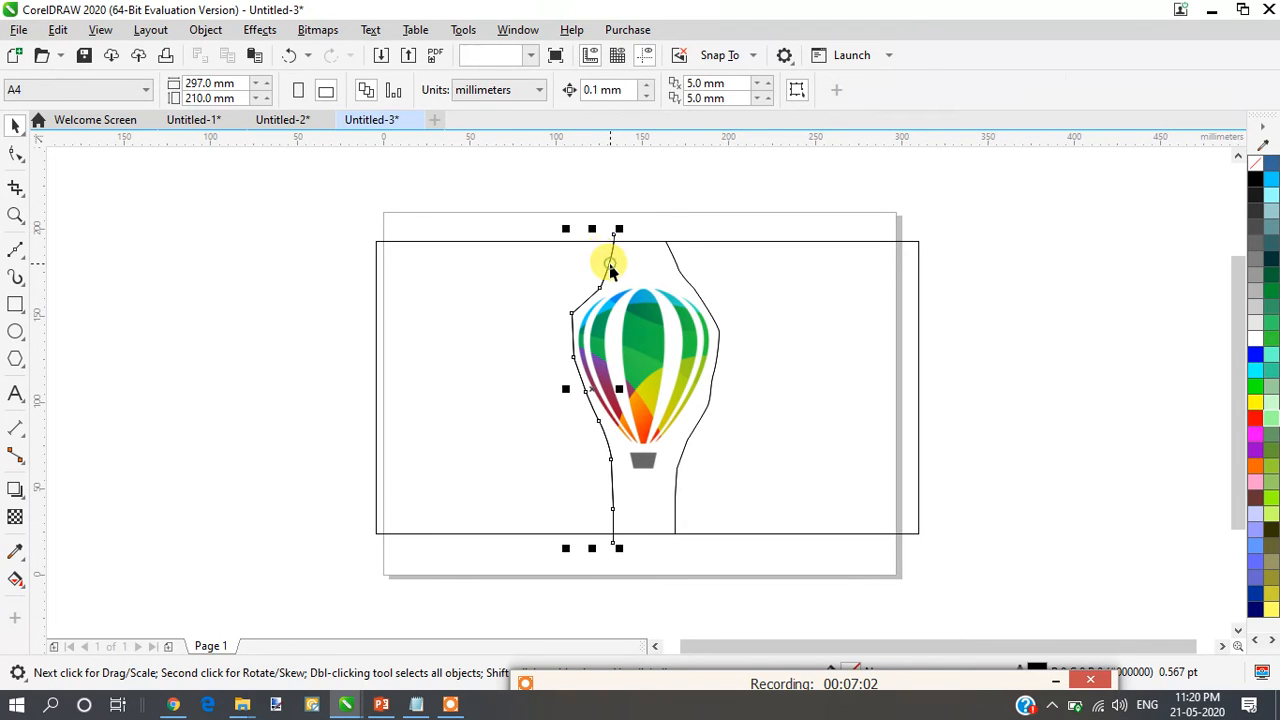
{"action": "left_click_drag", "start_coordinate": [611, 268], "coordinate": [320, 279]}
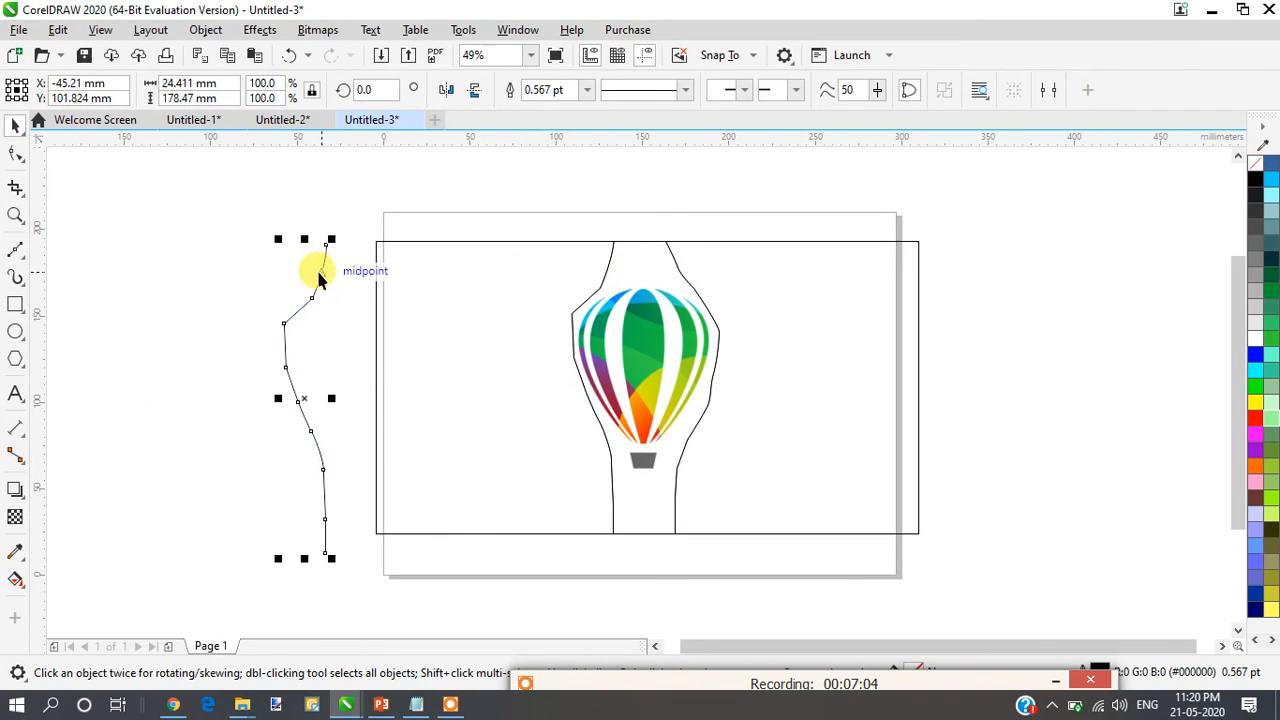
{"action": "key", "text": "Delete"}
{"action": "left_click_drag", "start_coordinate": [583, 398], "coordinate": [1070, 613]}
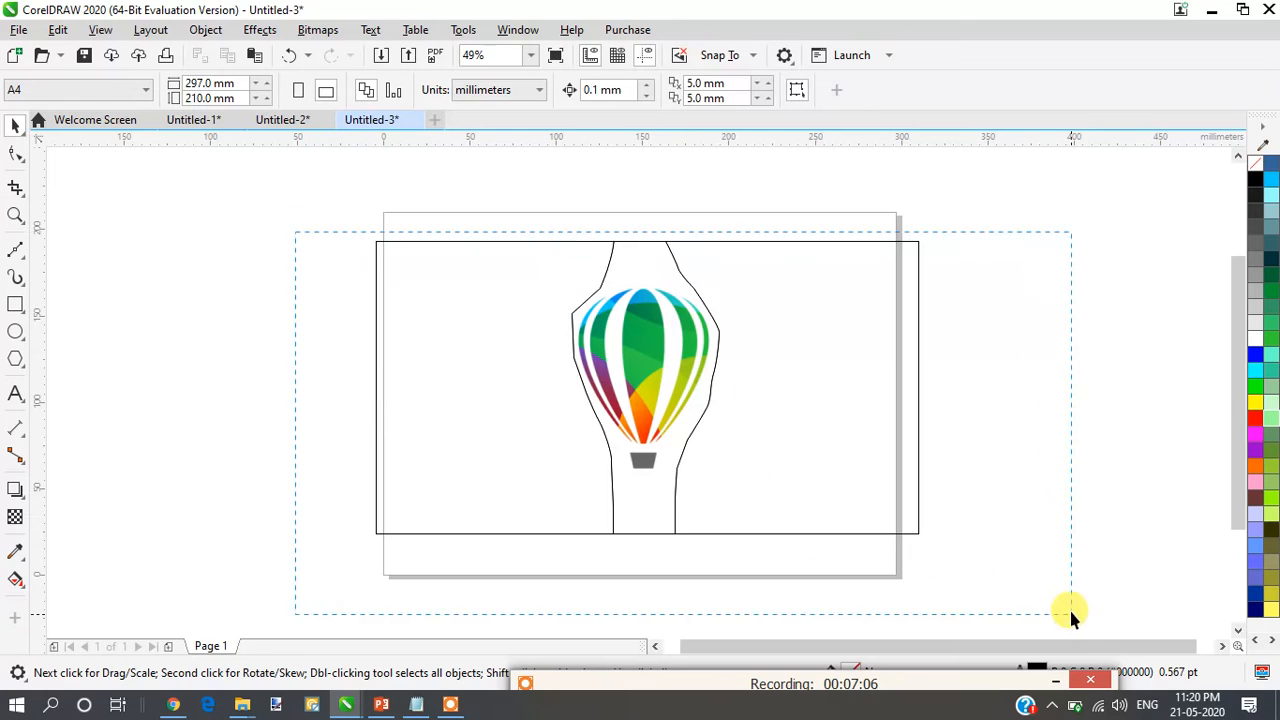
{"action": "right_click", "coordinate": [691, 243]}
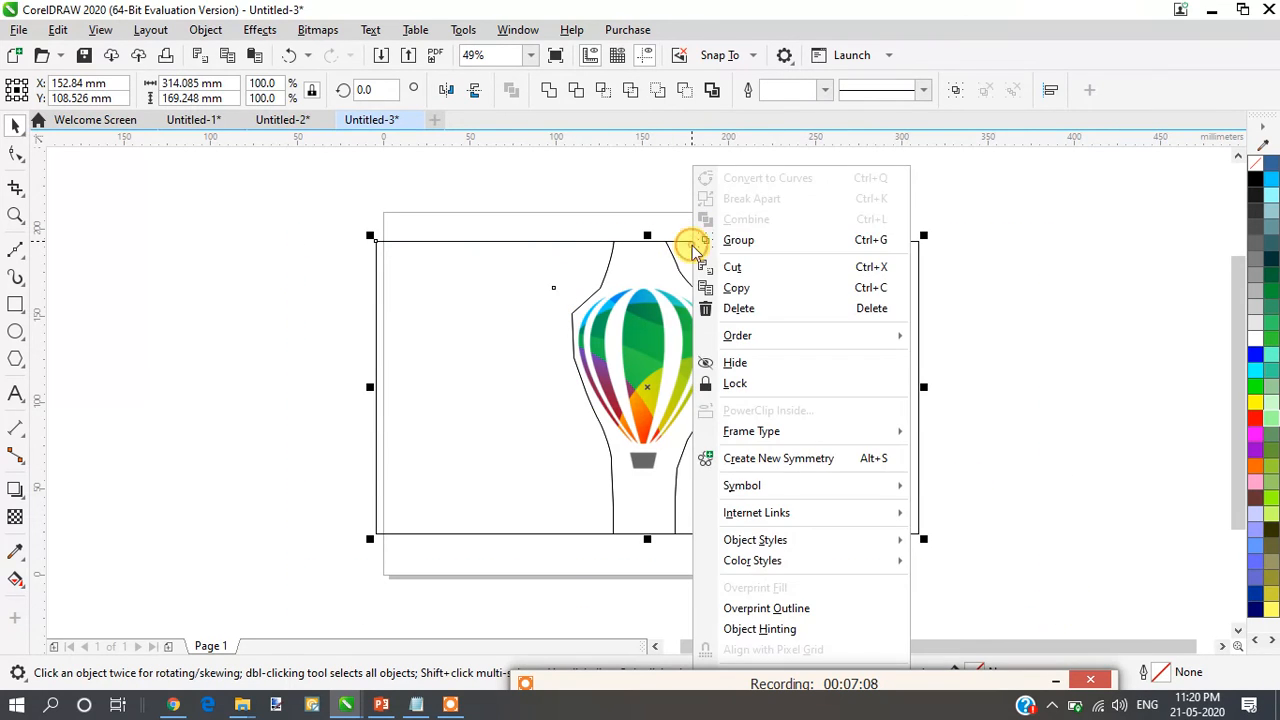
{"action": "left_click", "coordinate": [604, 236]}
{"action": "left_click_drag", "start_coordinate": [312, 209], "coordinate": [1050, 618]}
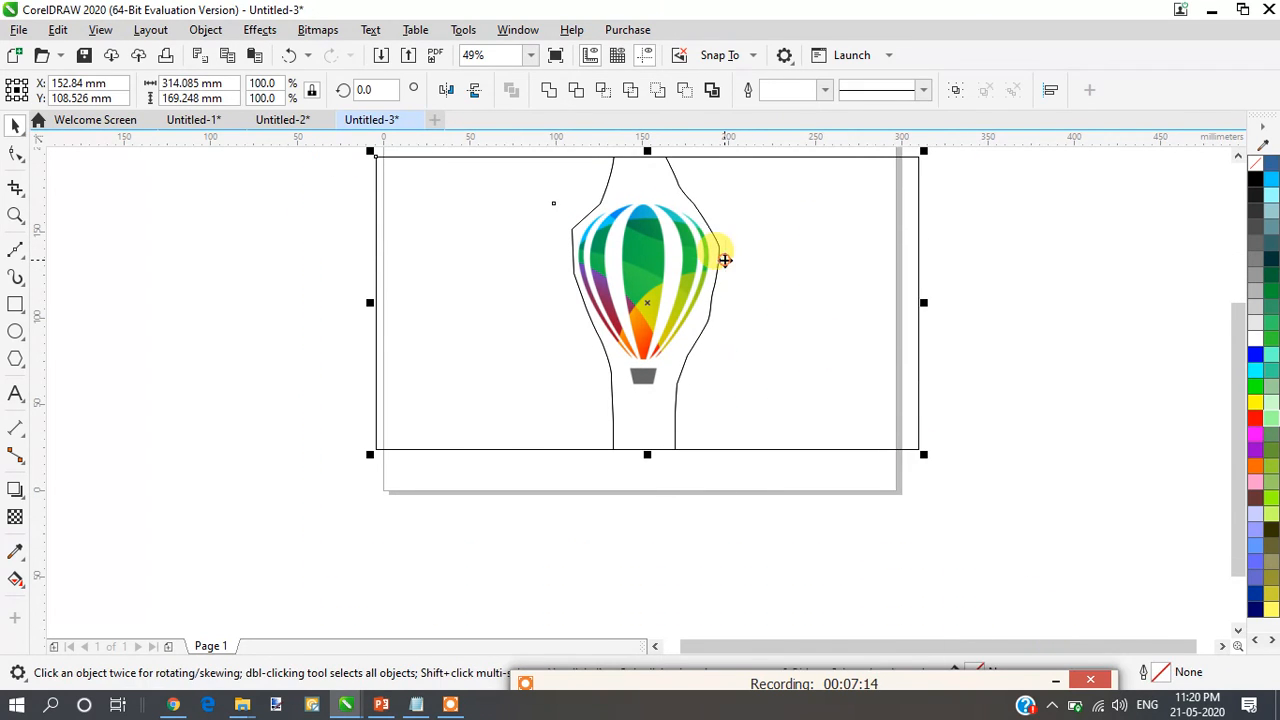
{"action": "right_click", "coordinate": [729, 268]}
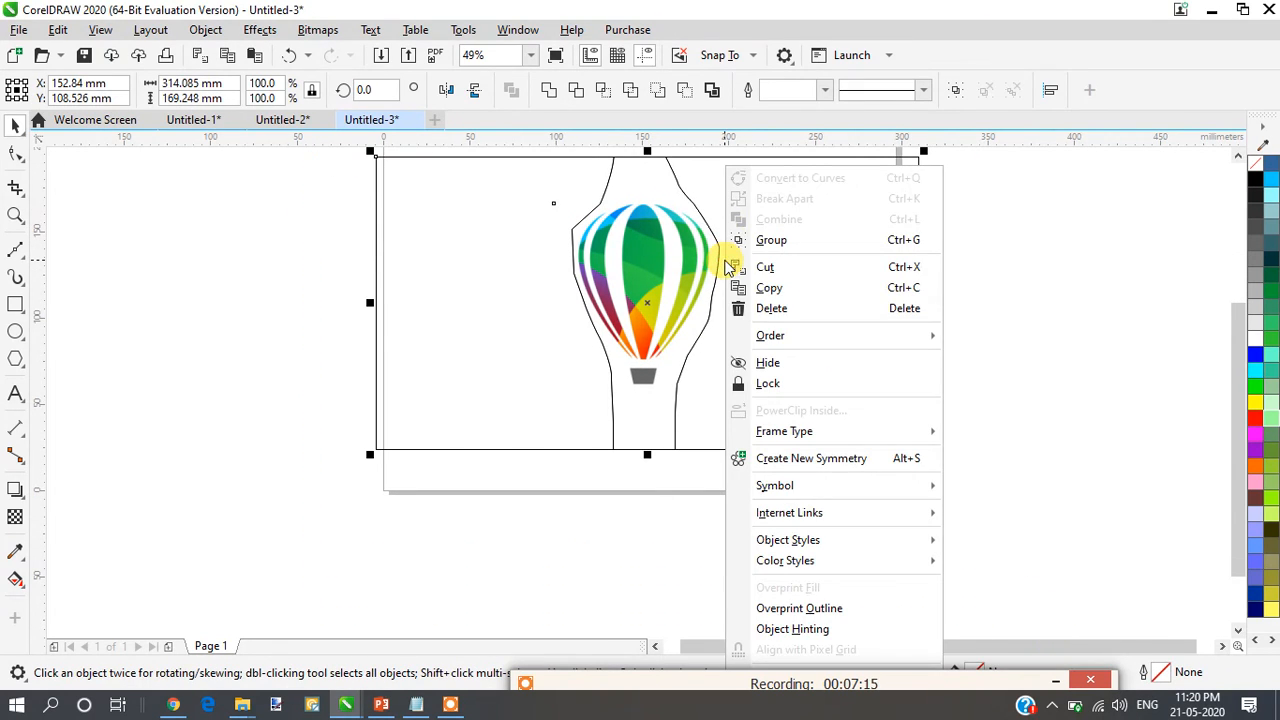
{"action": "left_click", "coordinate": [686, 252]}
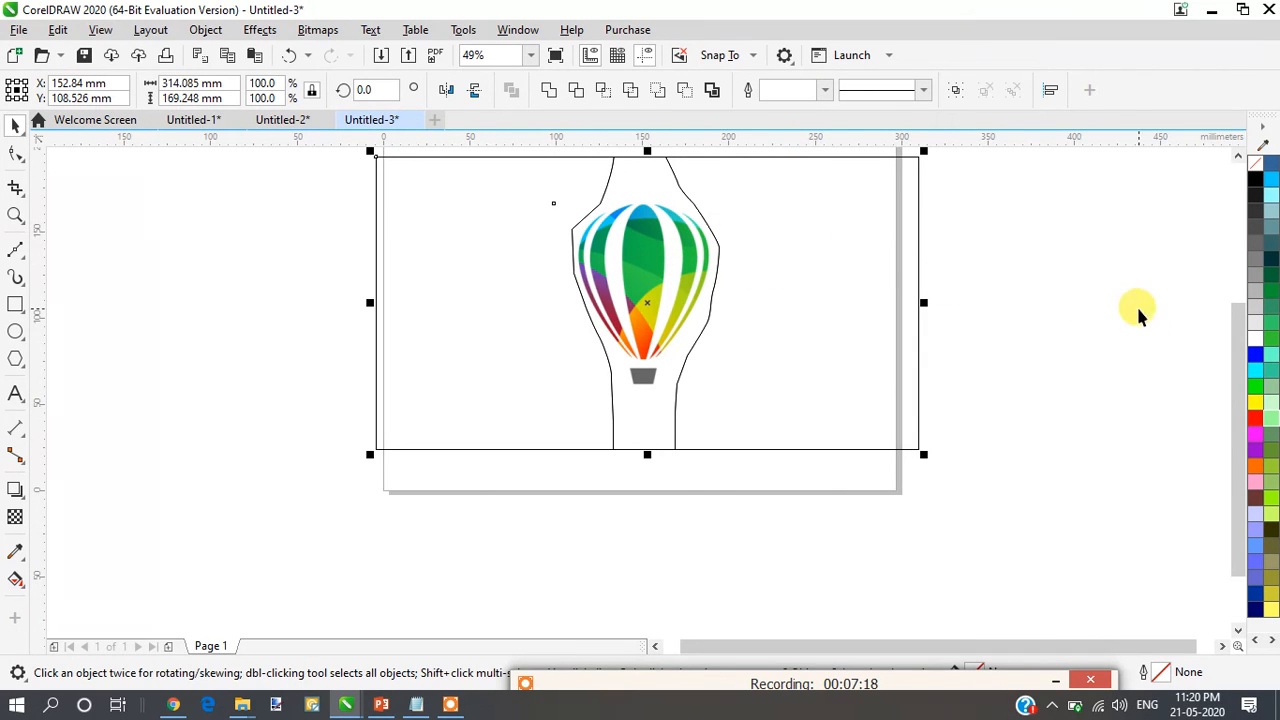
{"action": "left_click_drag", "start_coordinate": [1234, 417], "coordinate": [1245, 396]}
{"action": "left_click", "coordinate": [673, 219]}
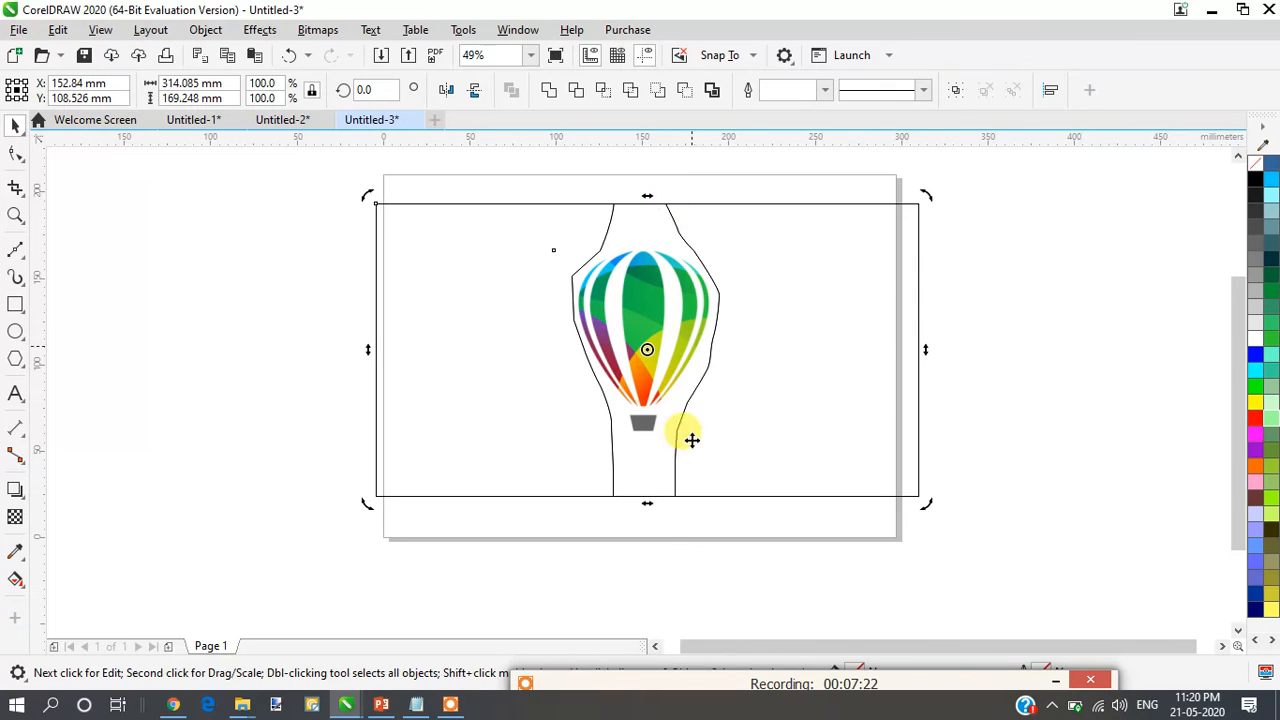
{"action": "left_click", "coordinate": [716, 678]}
{"action": "left_click", "coordinate": [528, 716]}
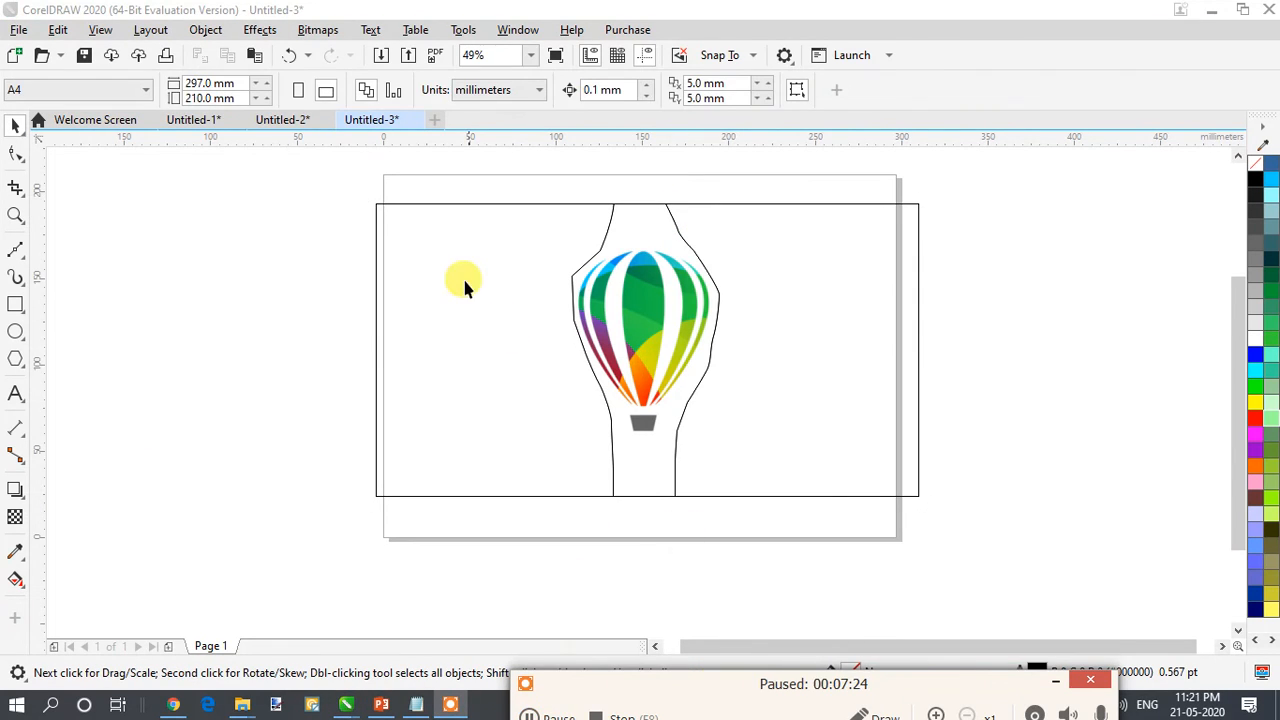
- Break the trimmed rectangle curve apart into separate shapes
{"action": "right_click", "coordinate": [460, 277]}
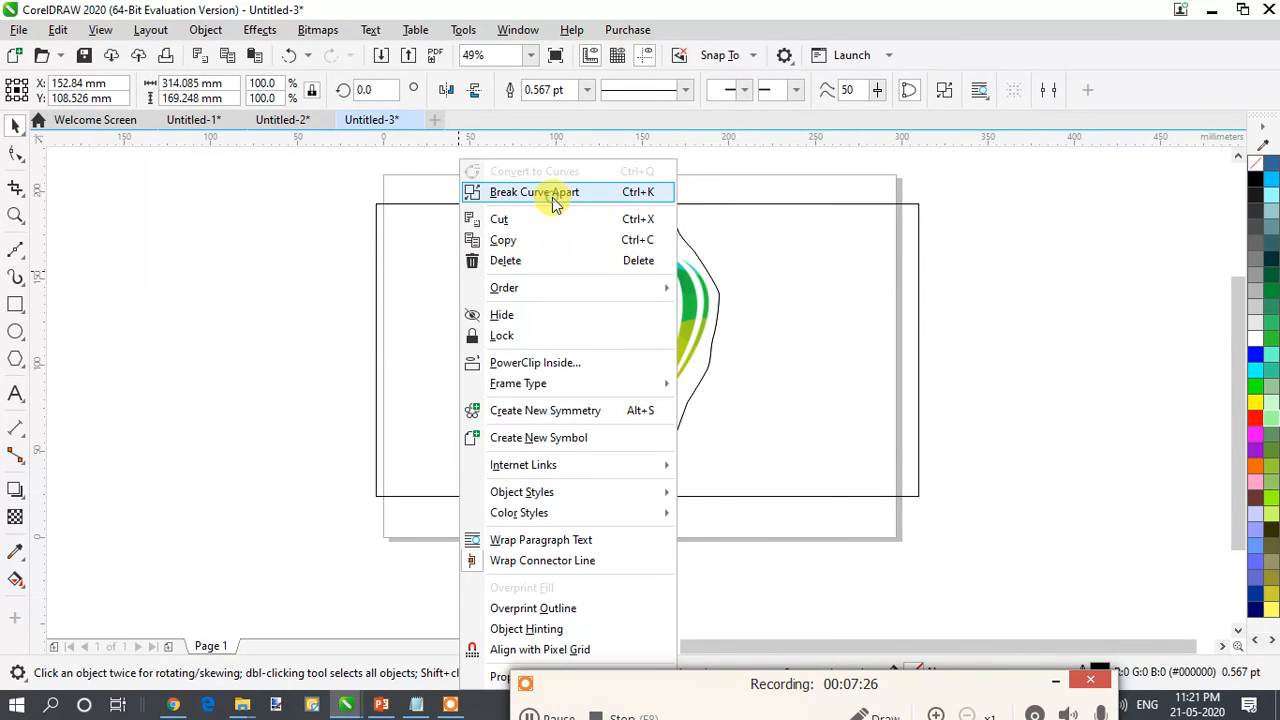
{"action": "left_click", "coordinate": [555, 193]}
{"action": "left_click", "coordinate": [958, 600]}
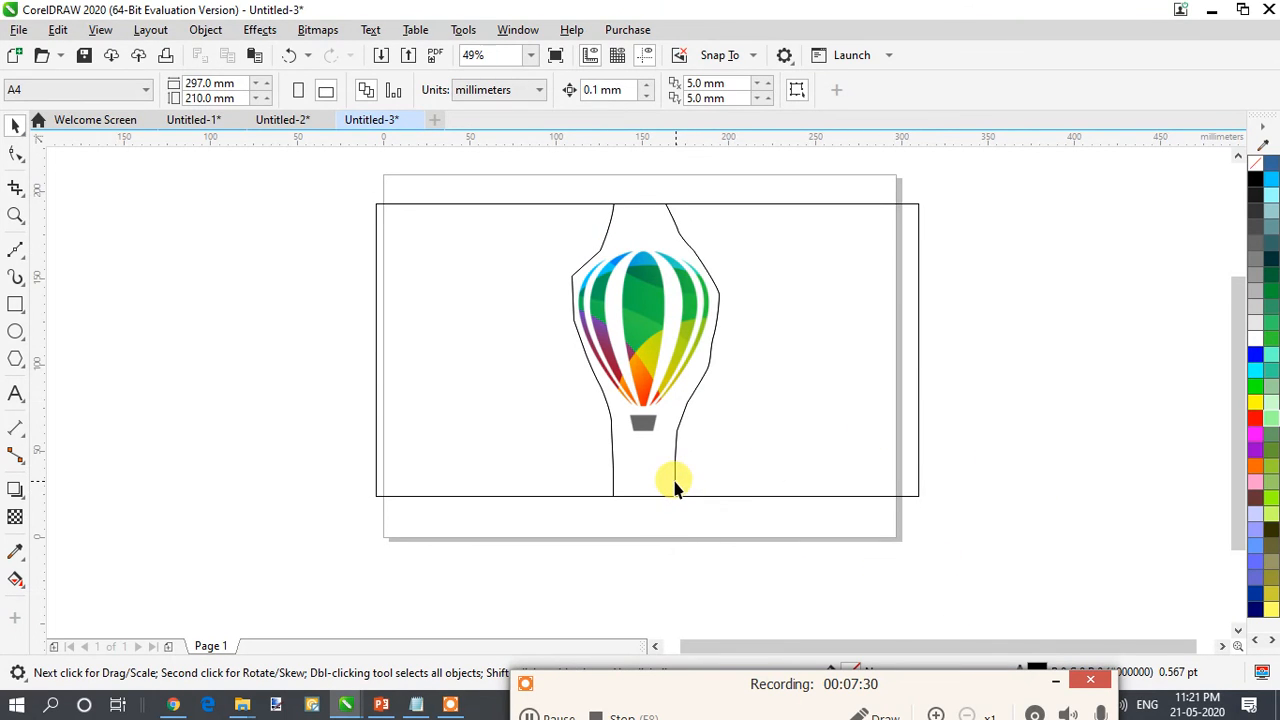
- Move the middle piece surrounding the balloon off the page and delete it
{"action": "left_click", "coordinate": [675, 487]}
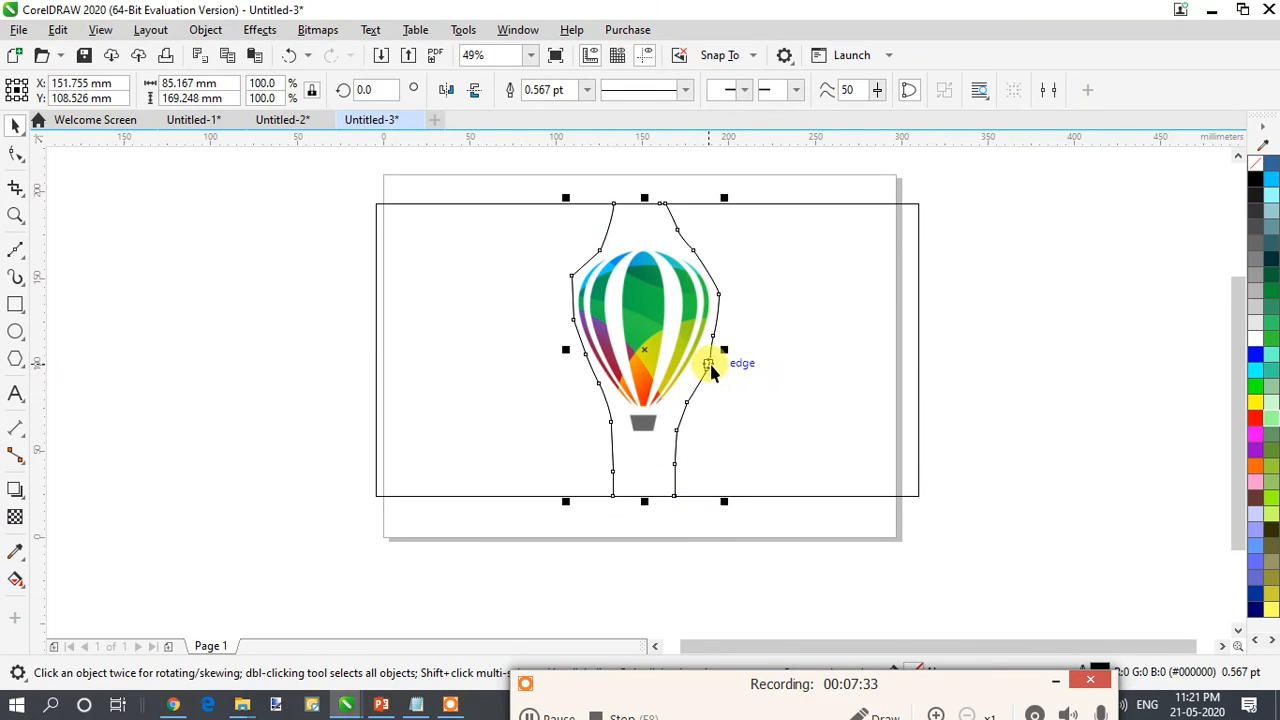
{"action": "left_click_drag", "start_coordinate": [709, 357], "coordinate": [1068, 378]}
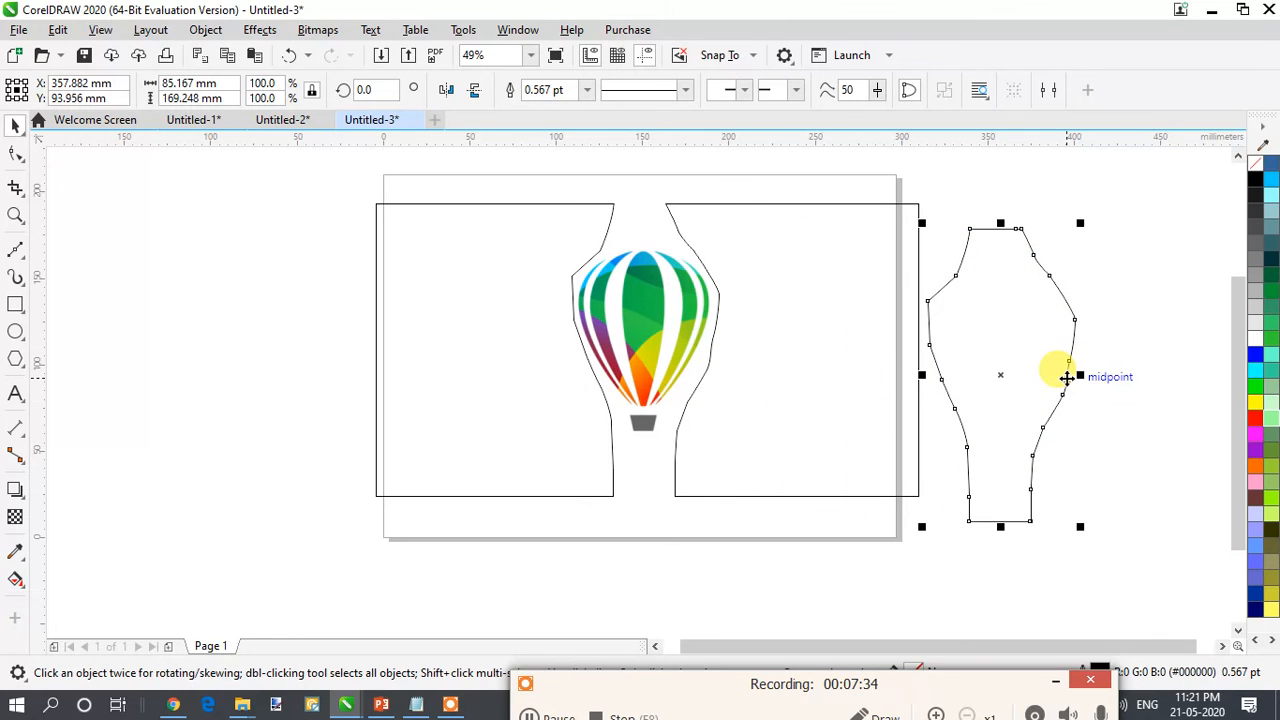
{"action": "key", "text": "Delete"}
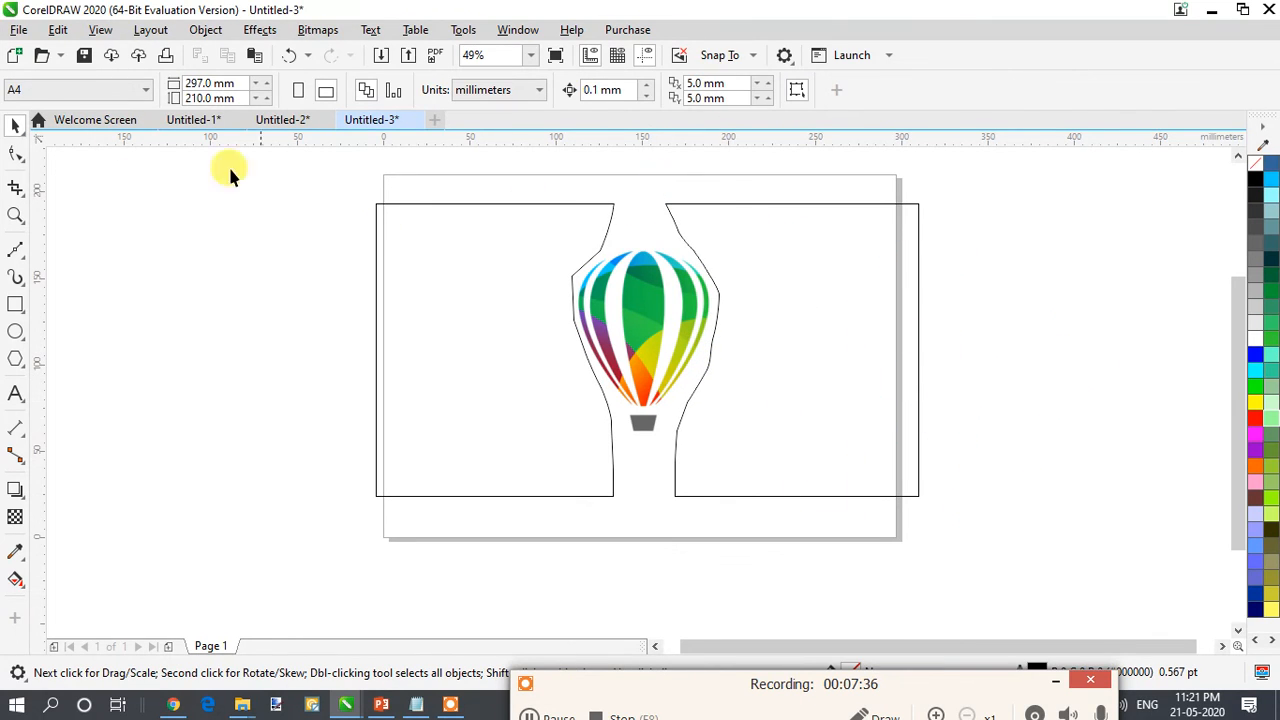
- Enter a run of random filler letters starting with "zvdgddxgdfgfdhd" as paragraph text inside the shape left of the balloon
{"action": "left_click", "coordinate": [15, 393]}
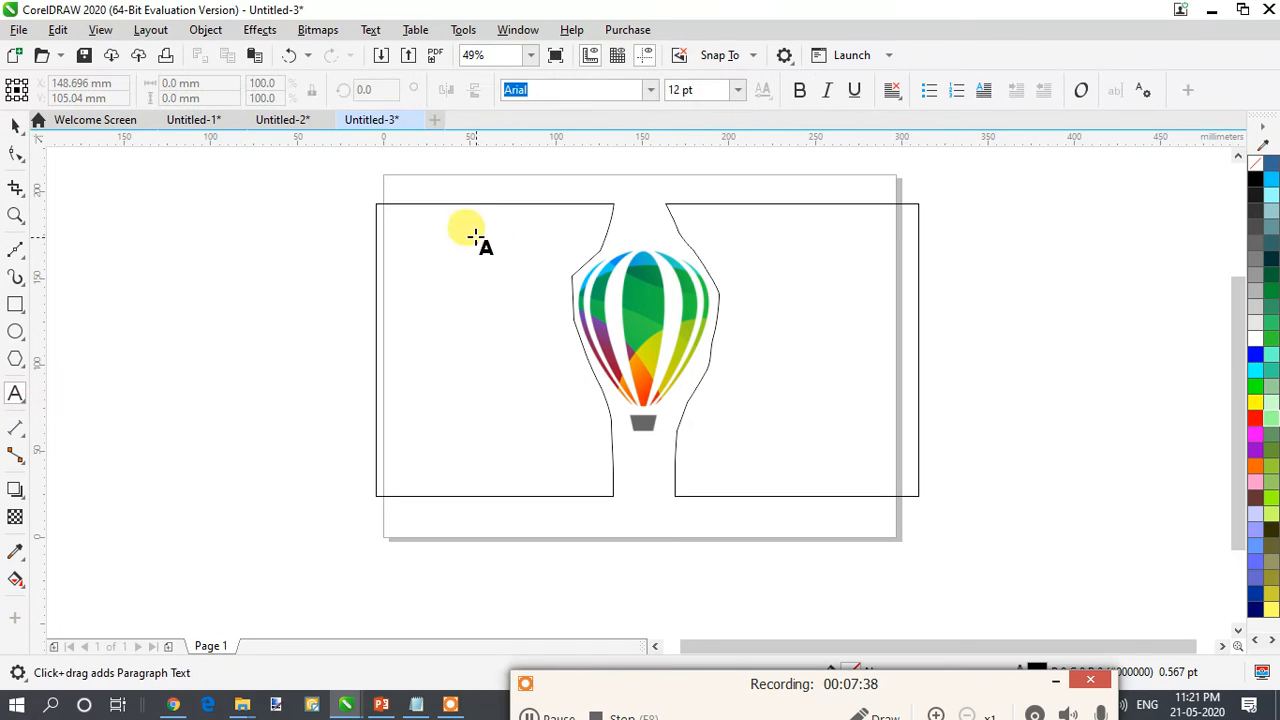
{"action": "left_click", "coordinate": [381, 205]}
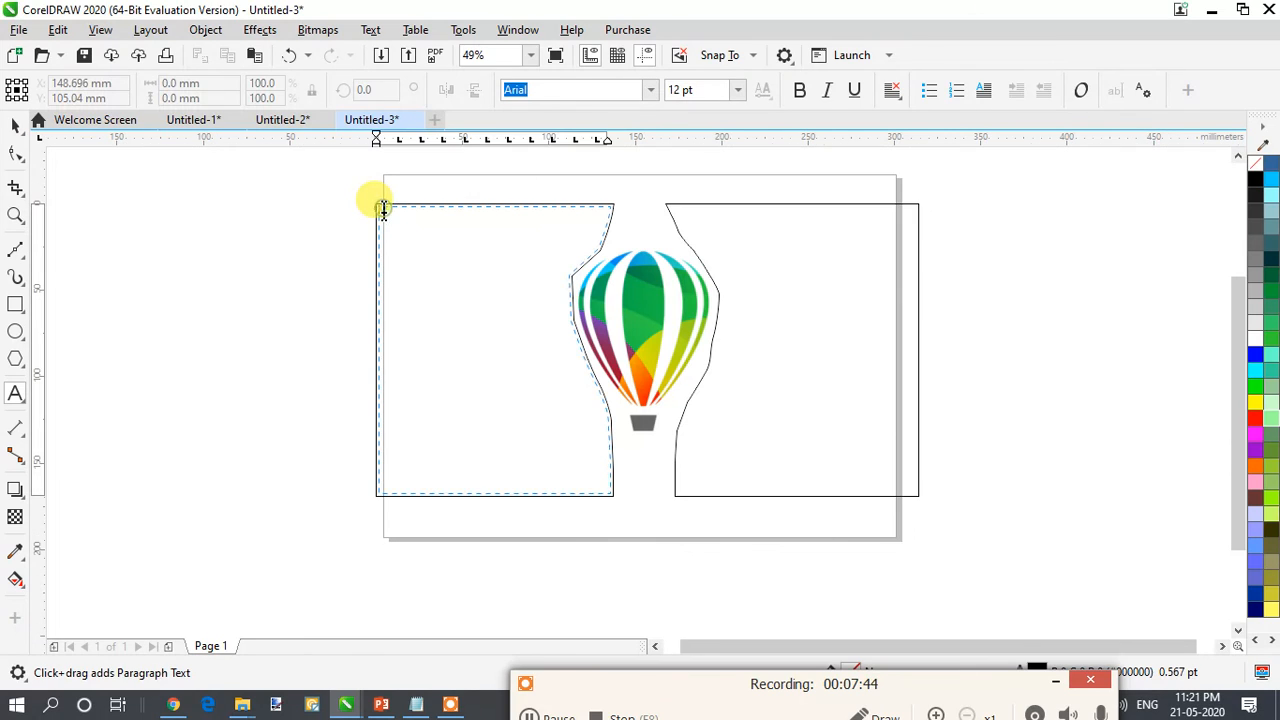
{"action": "type", "text": "tvaga"}
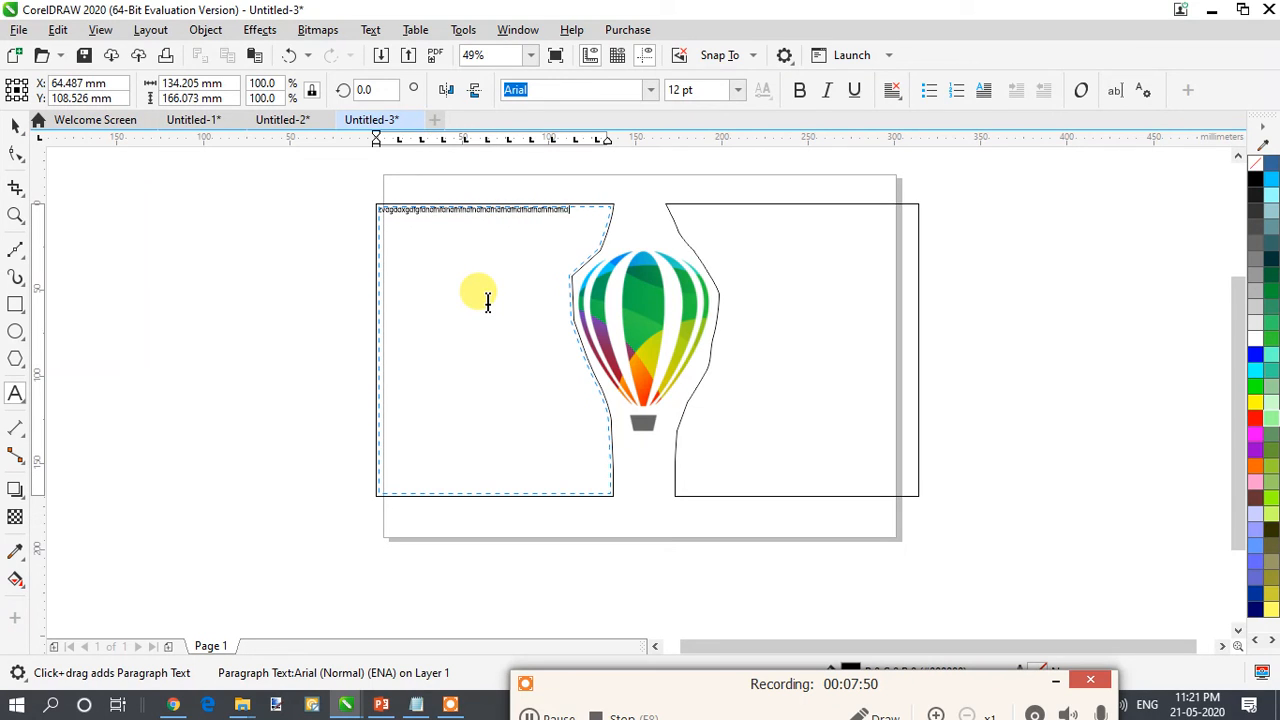
{"action": "type", "text": "dnfdnfdnfhn"}
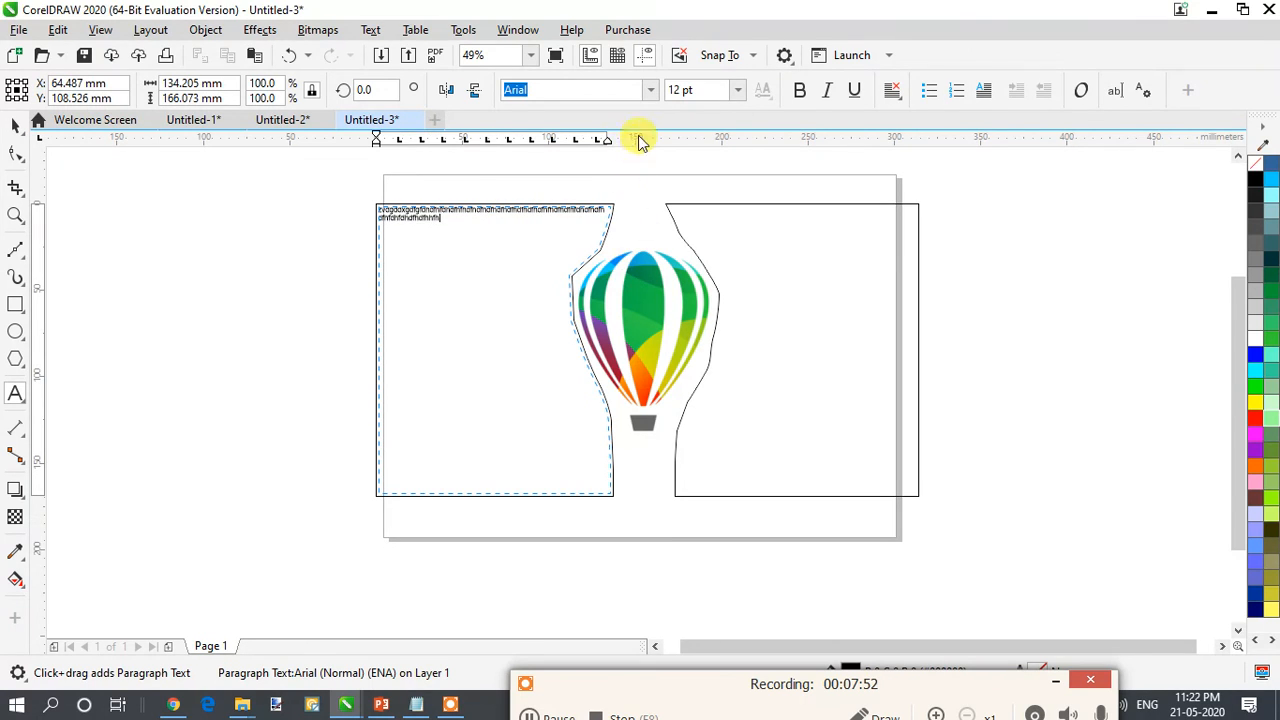
- Set all the filler text in the left shape to 48 pt and deselect it
{"action": "left_click", "coordinate": [737, 89]}
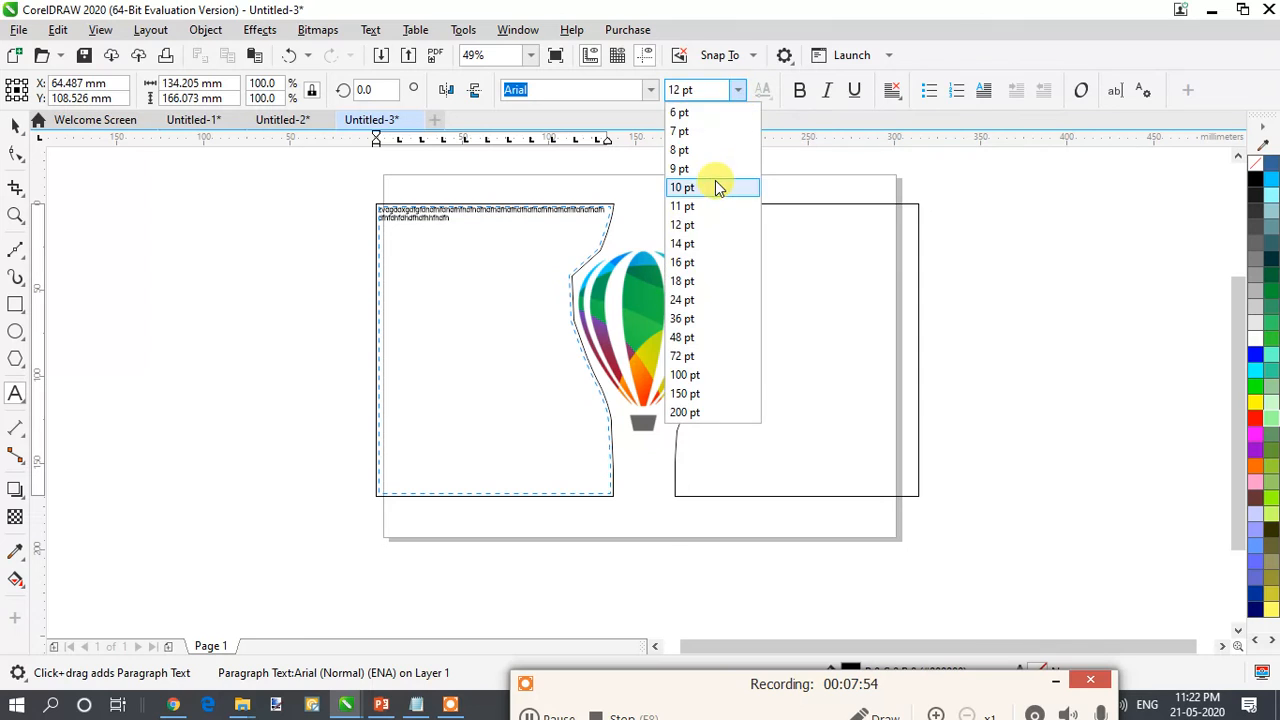
{"action": "left_click", "coordinate": [712, 181]}
{"action": "left_click_drag", "start_coordinate": [506, 225], "coordinate": [366, 200]}
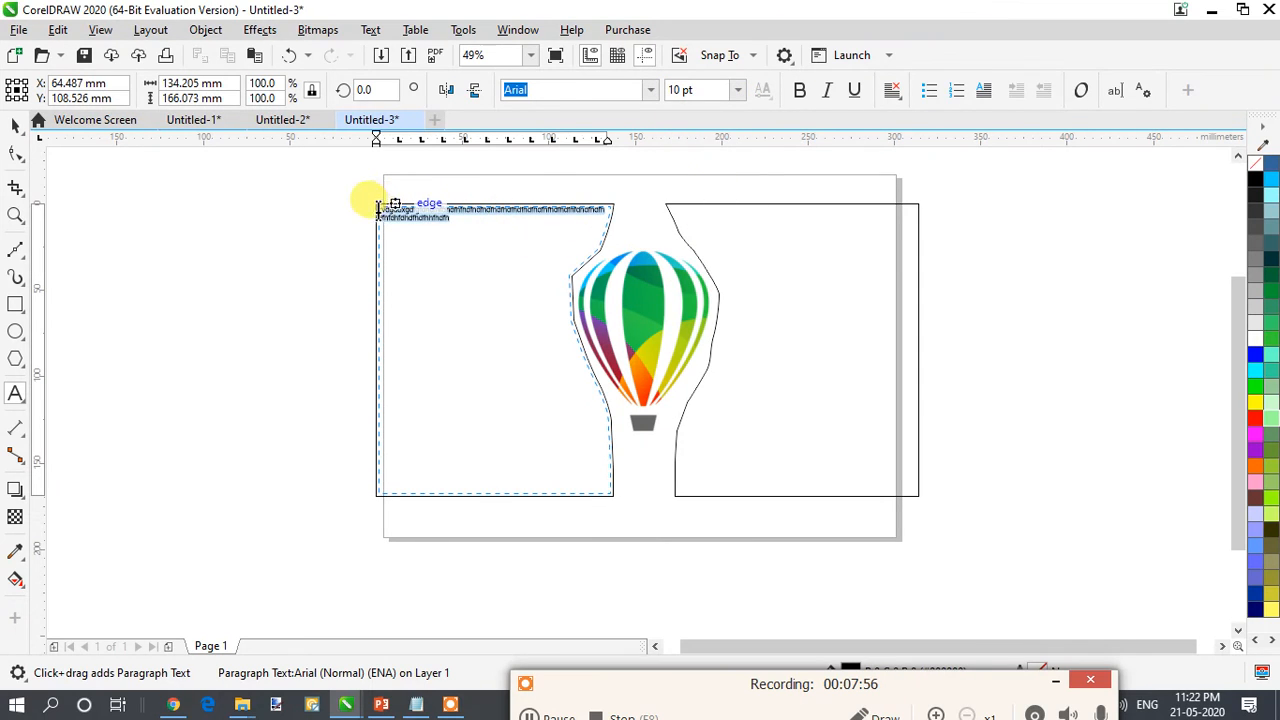
{"action": "left_click", "coordinate": [739, 90]}
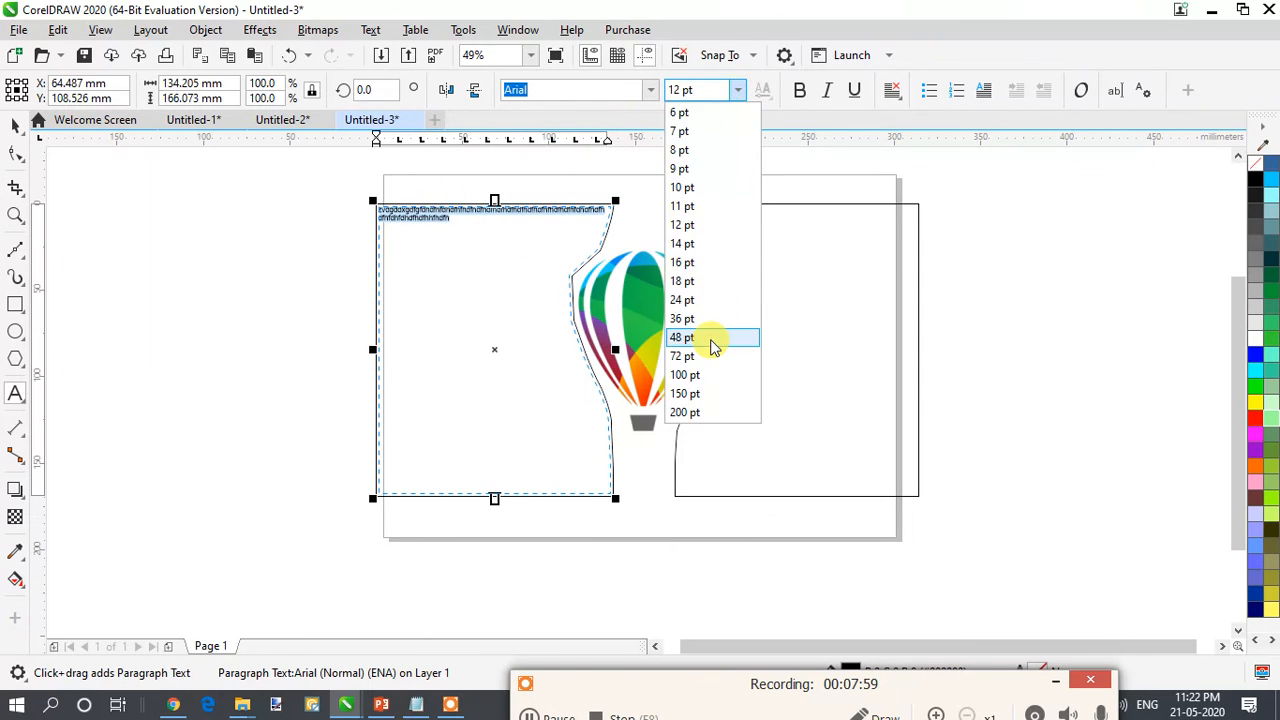
{"action": "left_click", "coordinate": [714, 338]}
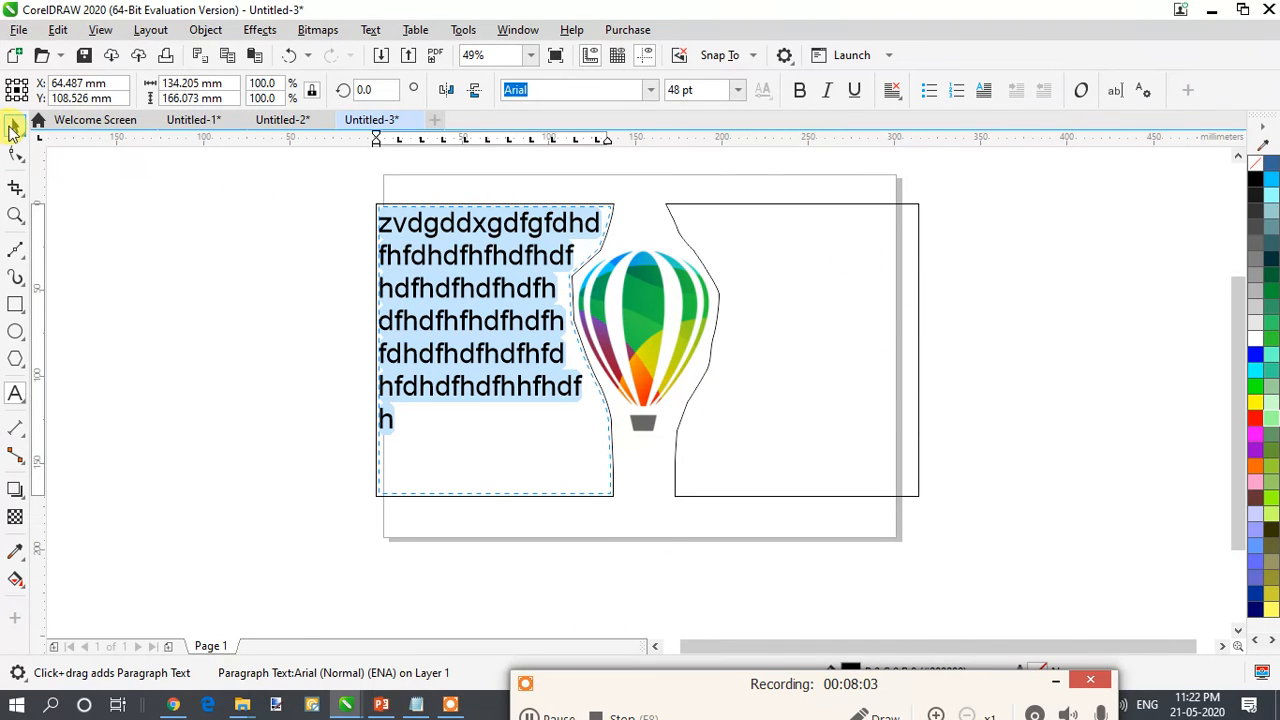
{"action": "left_click", "coordinate": [13, 128]}
{"action": "left_click", "coordinate": [993, 432]}
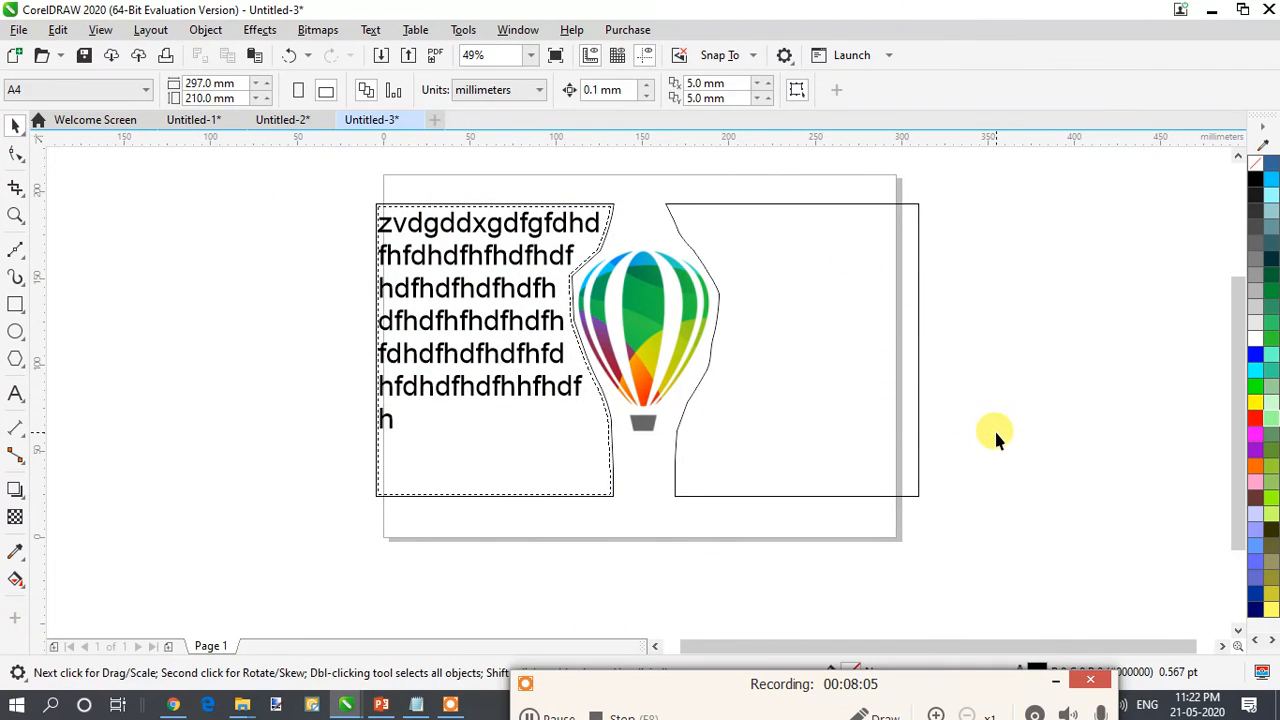